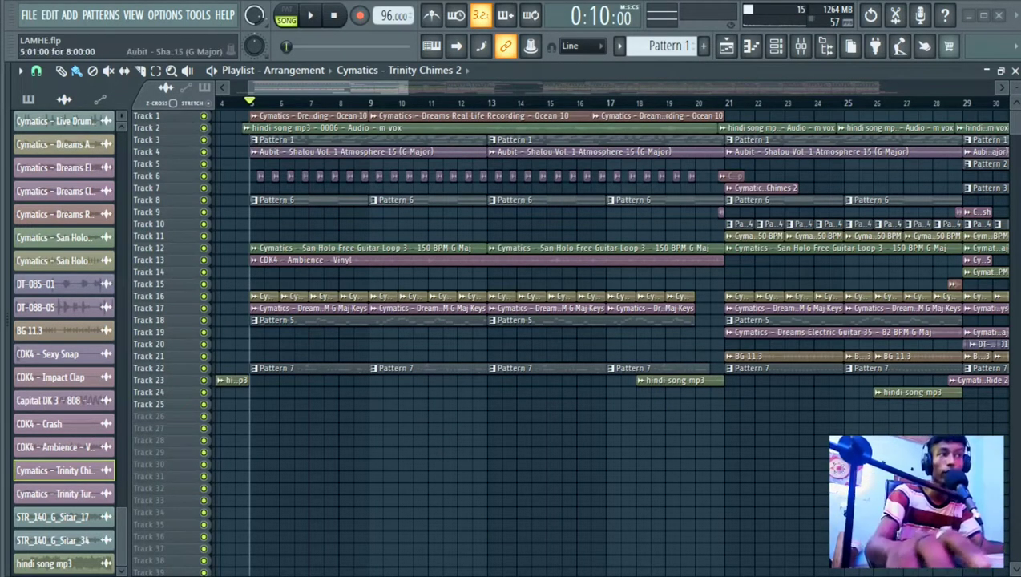
Look over the song's full playlist arrangement, from the upper tracks down to Track 25
scroll(592, 200, "up", 3)
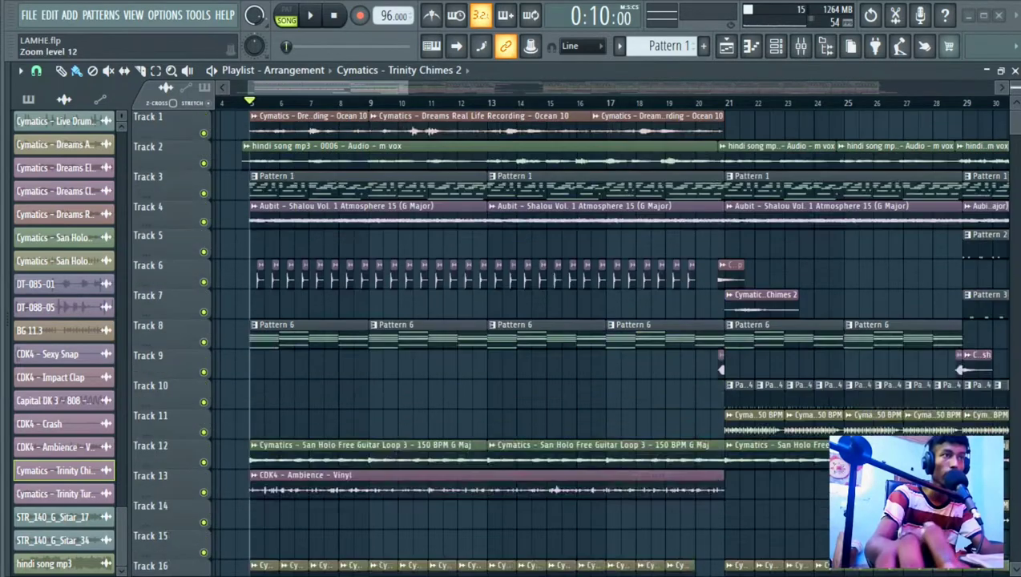
scroll(591, 282, "down", 2)
scroll(591, 282, "up", 2)
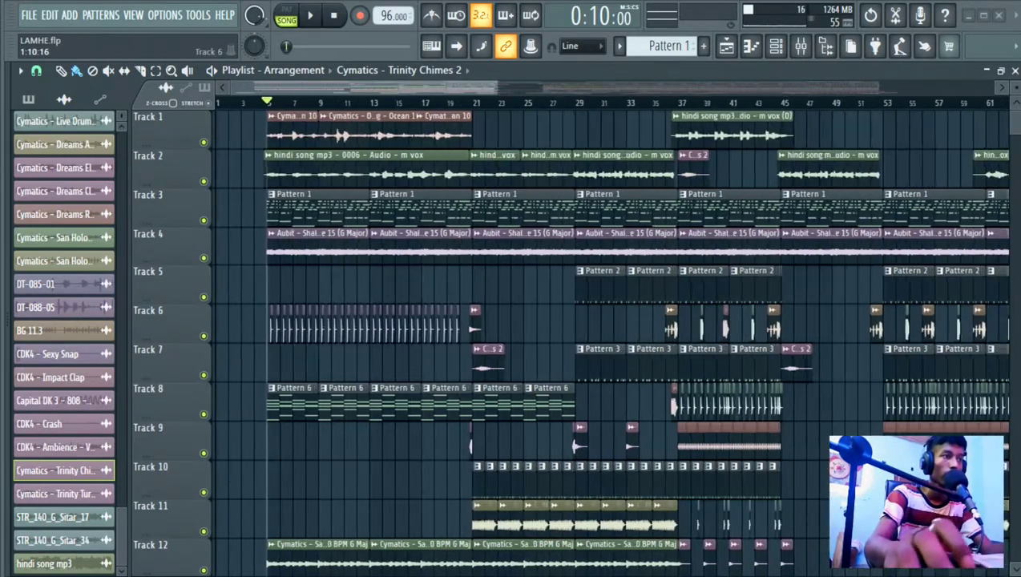
scroll(591, 282, "down", 3)
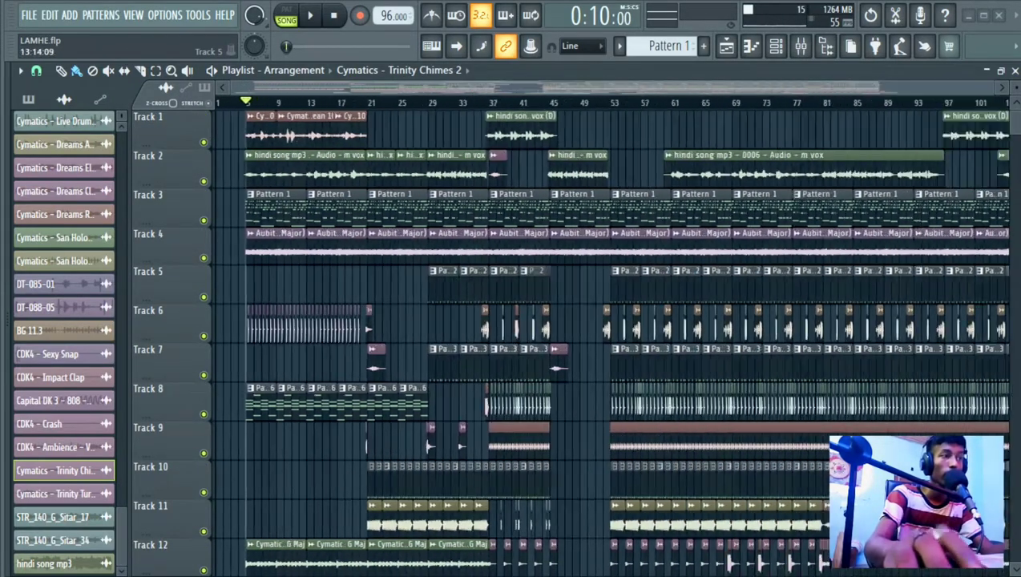
scroll(591, 282, "down", 8)
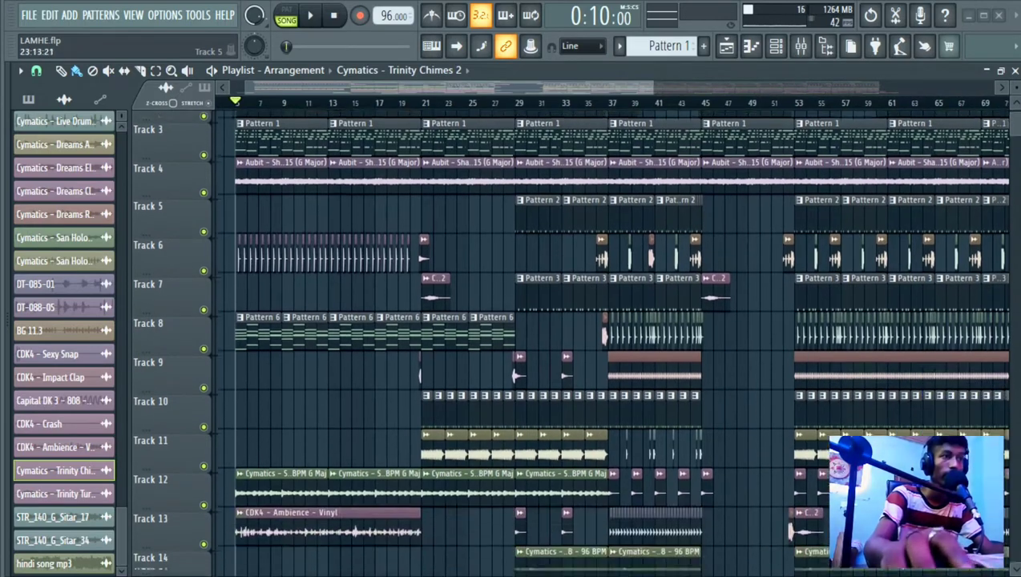
scroll(591, 282, "down", 2)
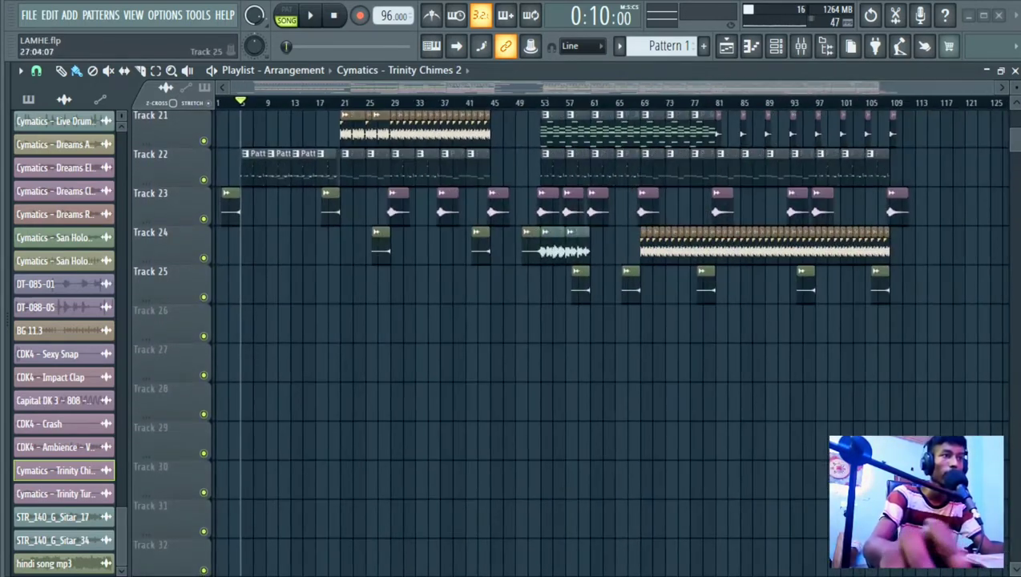
scroll(591, 282, "up", 8)
scroll(405, 282, "up", 2)
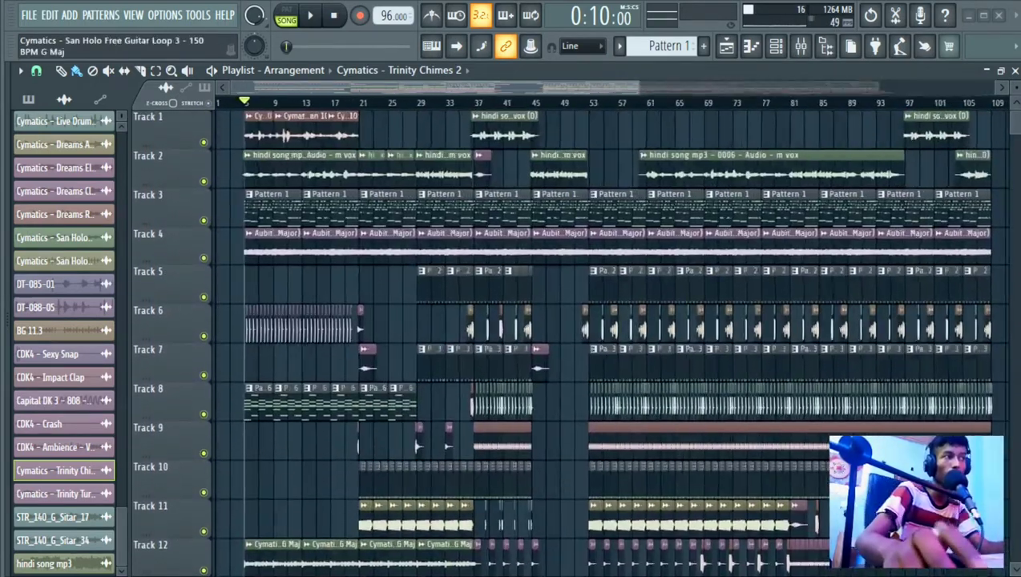
left_click(165, 15)
mouse_move(198, 15)
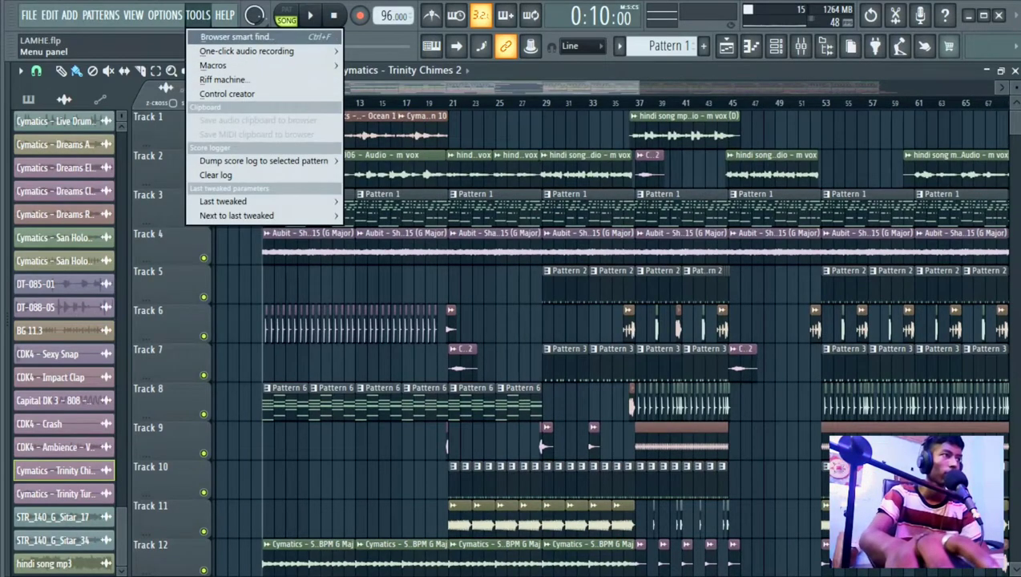
mouse_move(165, 15)
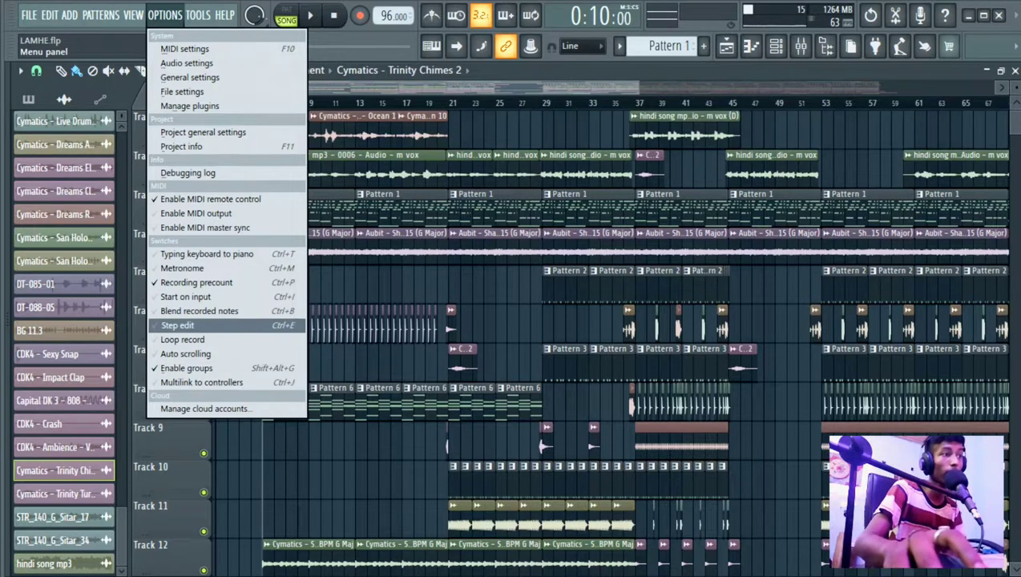
left_click(380, 284)
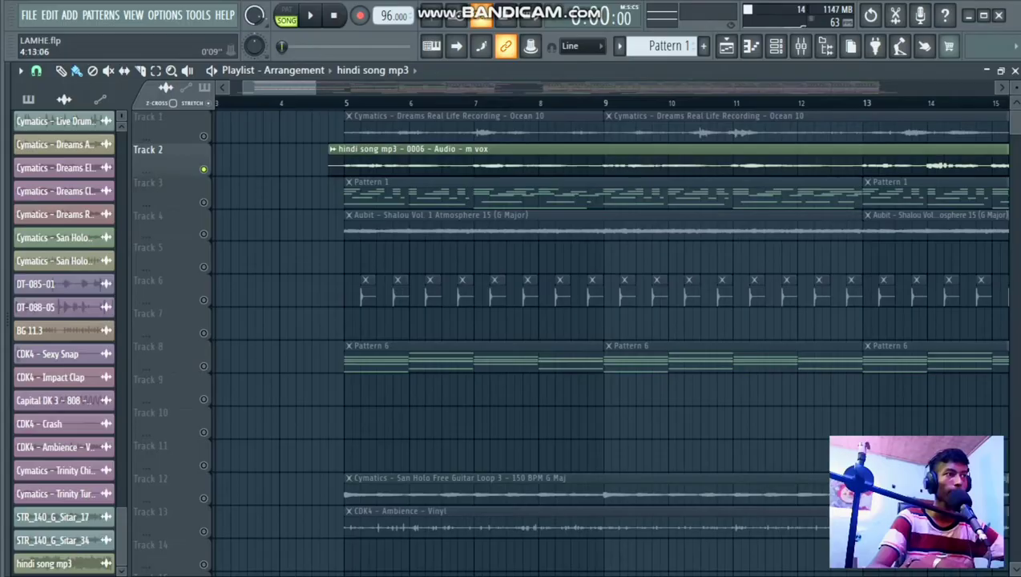
Play back the soloed vocal on Track 2 and inspect the effects chain on its mixer insert 6
key("space")
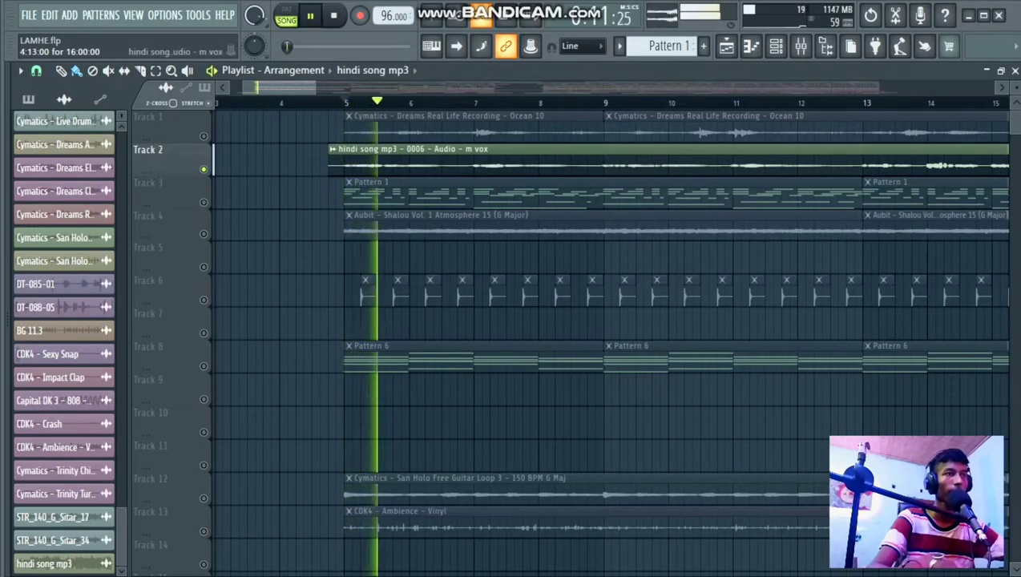
key("F9")
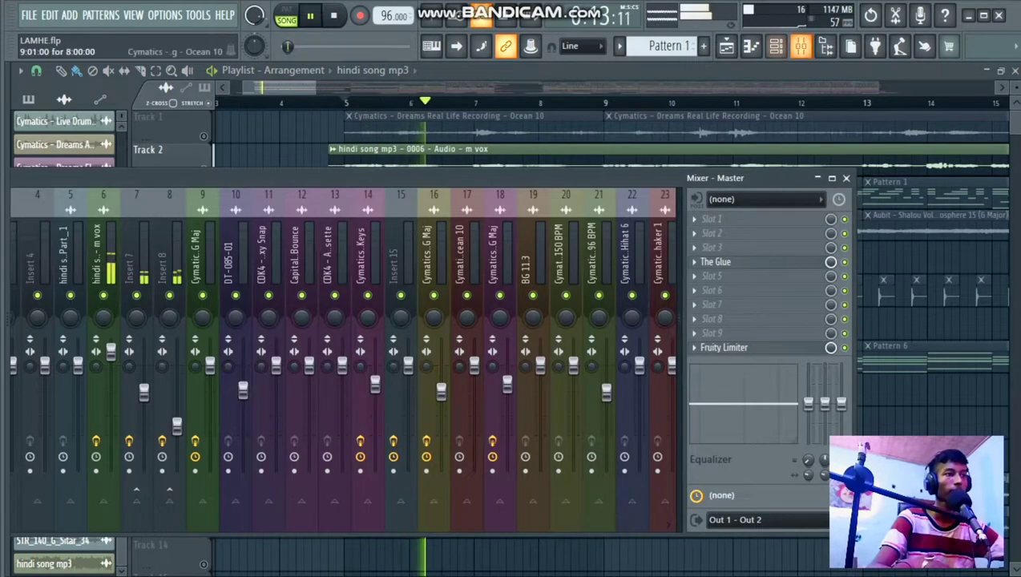
left_click(99, 256)
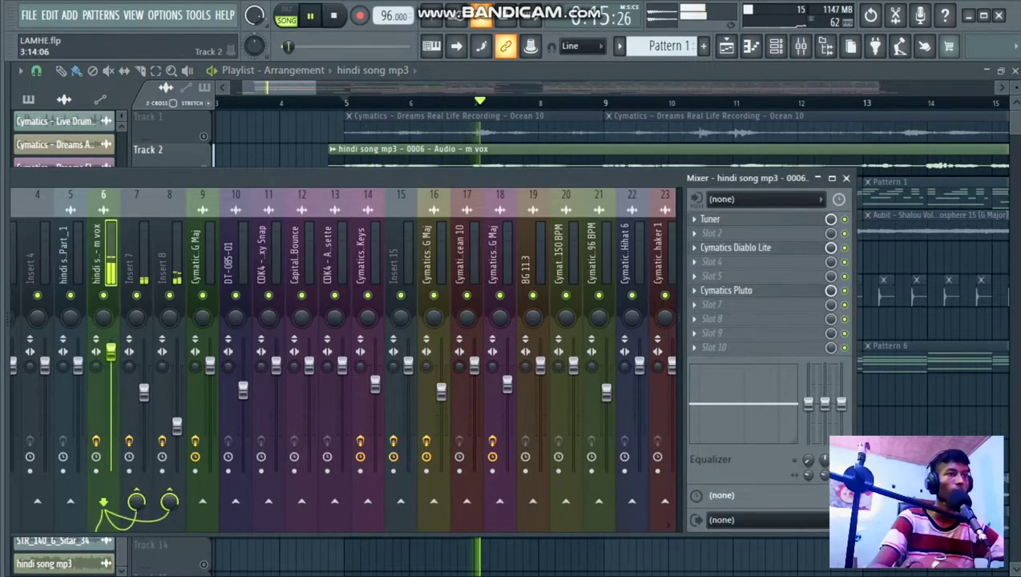
key("F9")
scroll(325, 258, "down", 3)
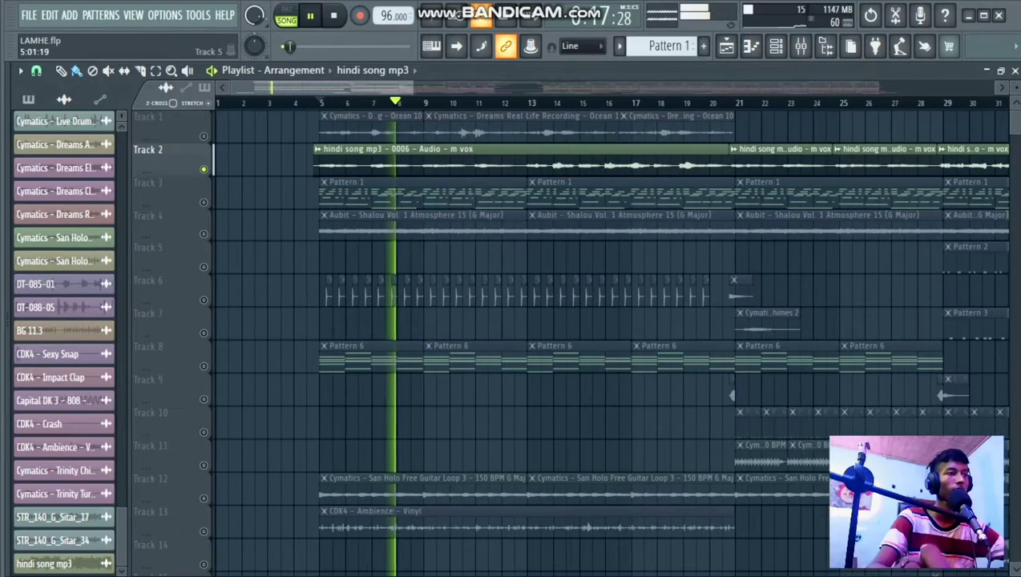
key("space")
Turn off the solo on Track 2 to unmute all playlist tracks
scroll(325, 257, "down", 5)
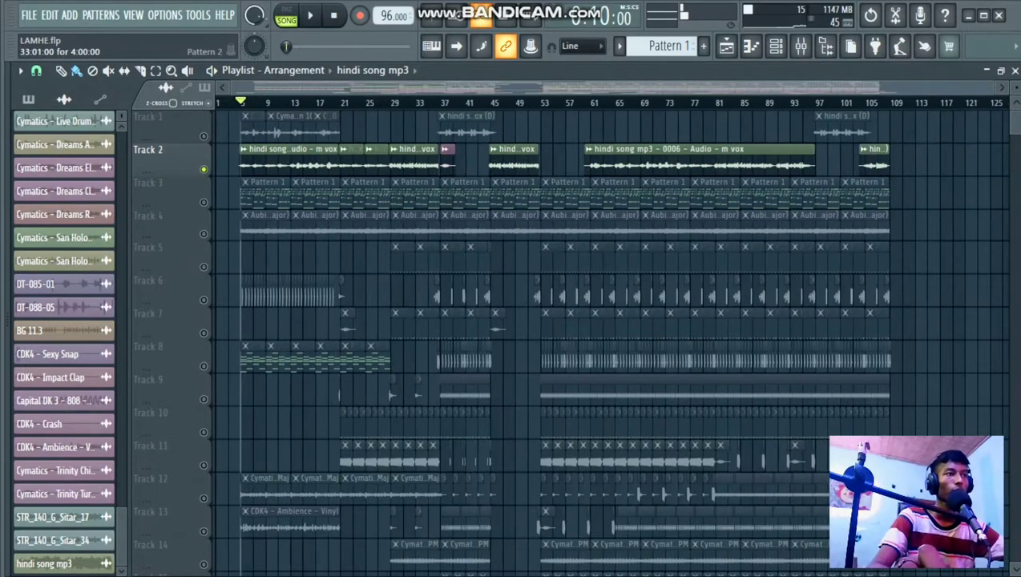
scroll(325, 232, "down", 5)
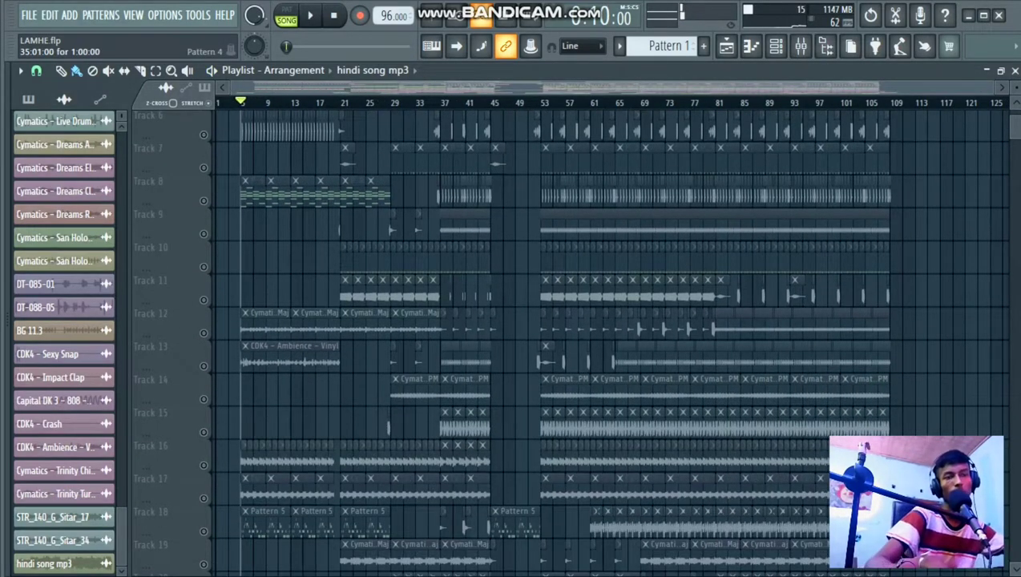
scroll(560, 336, "down", 2)
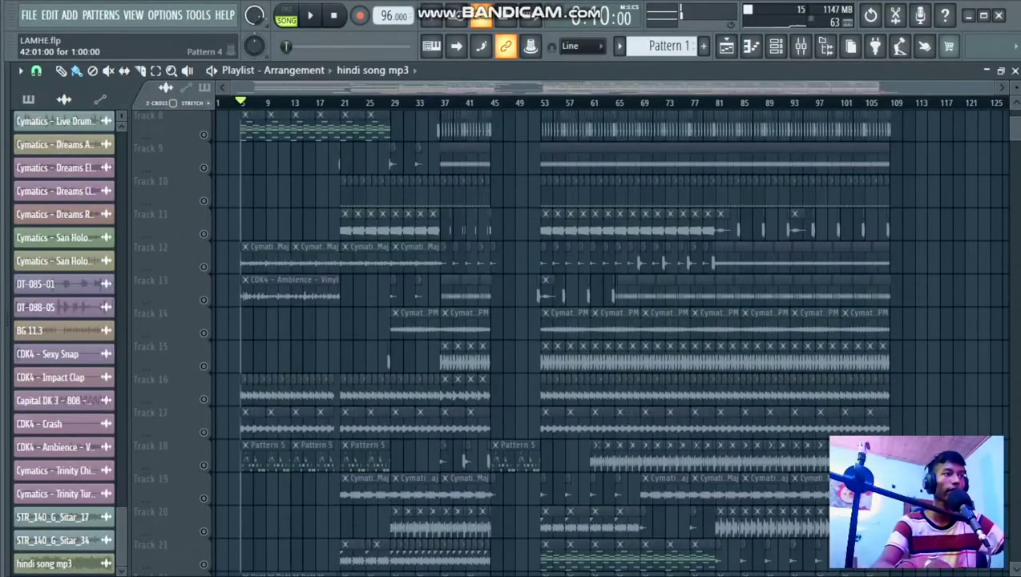
scroll(513, 256, "up", 5)
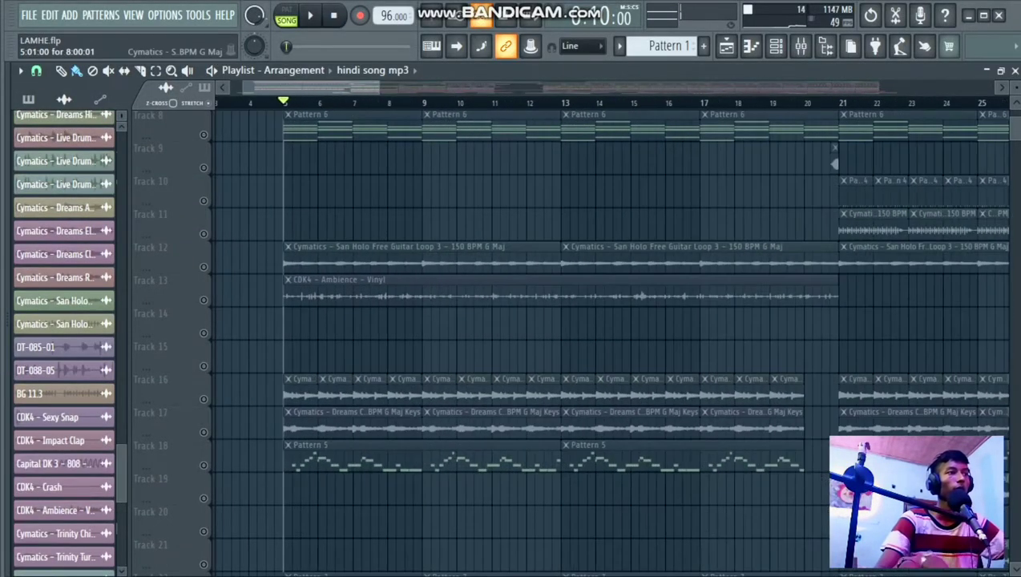
scroll(521, 321, "up", 7)
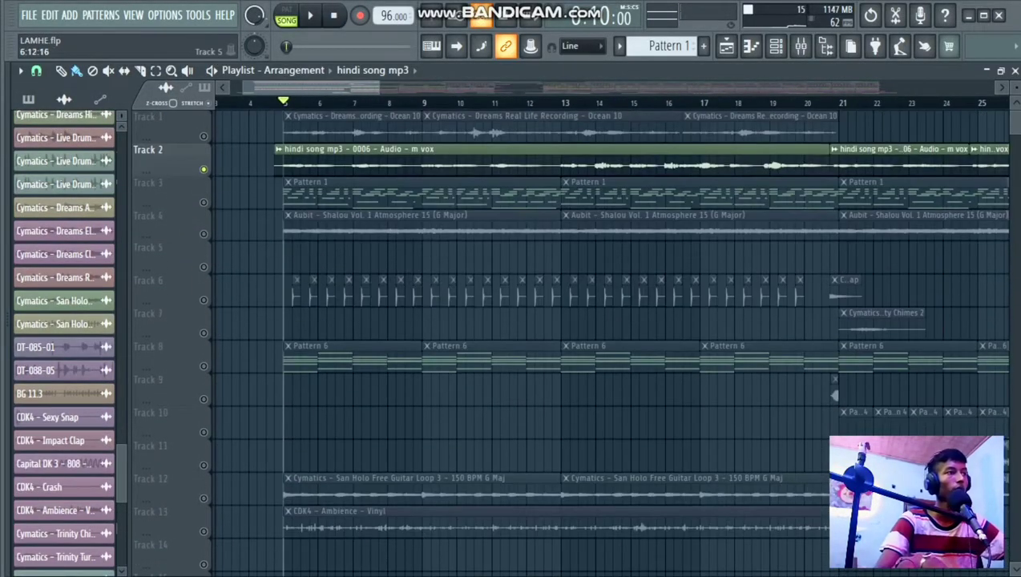
right_click(203, 169)
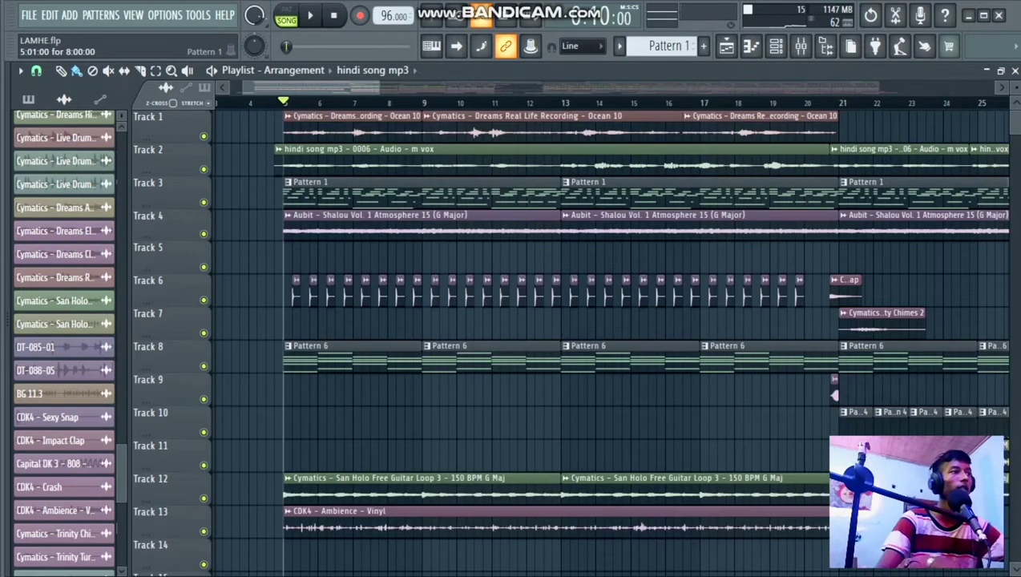
Examine the layering of the unmuted tracks across the arrangement, from the vocal down to Track 25, and its opening bars
scroll(297, 192, "down", 5)
scroll(297, 192, "down", 2)
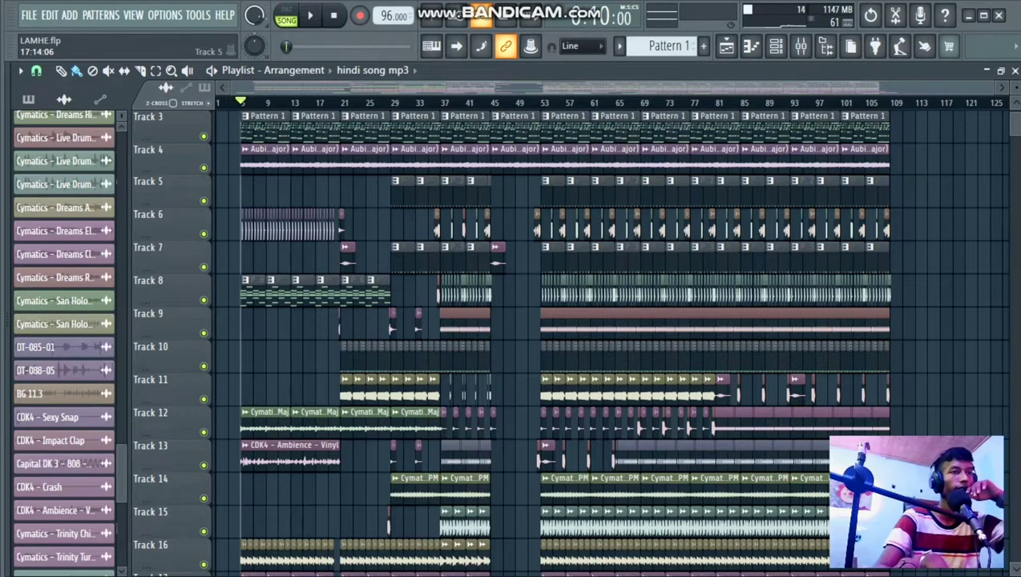
scroll(561, 337, "down", 3)
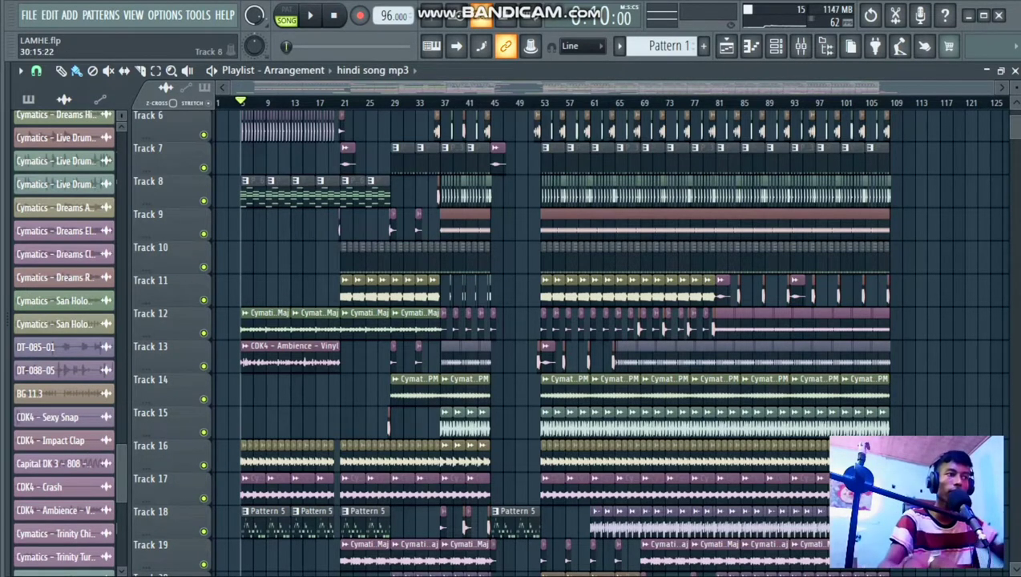
scroll(403, 193, "down", 7)
scroll(231, 257, "up", 5)
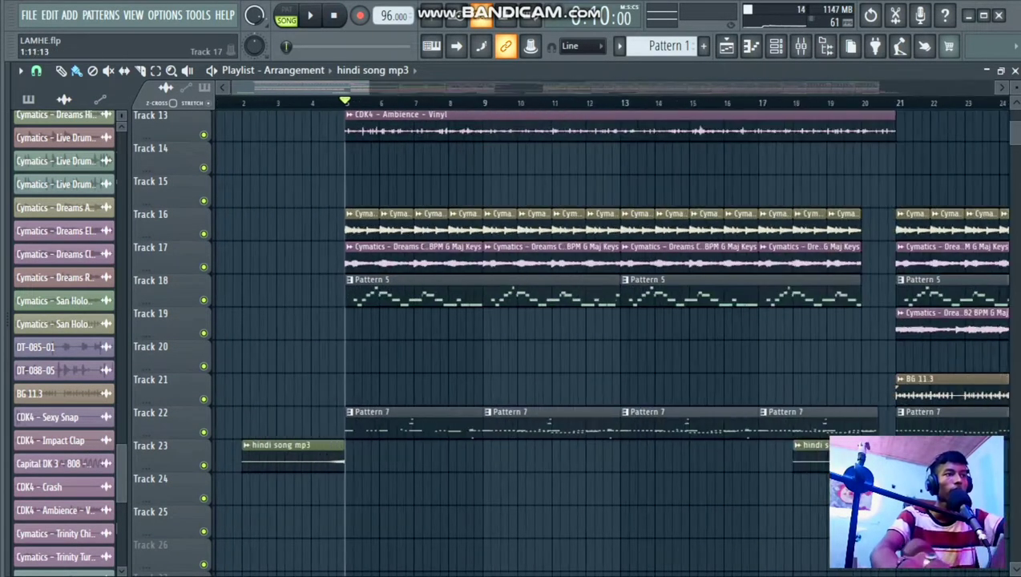
scroll(233, 256, "up", 3)
scroll(233, 256, "up", 12)
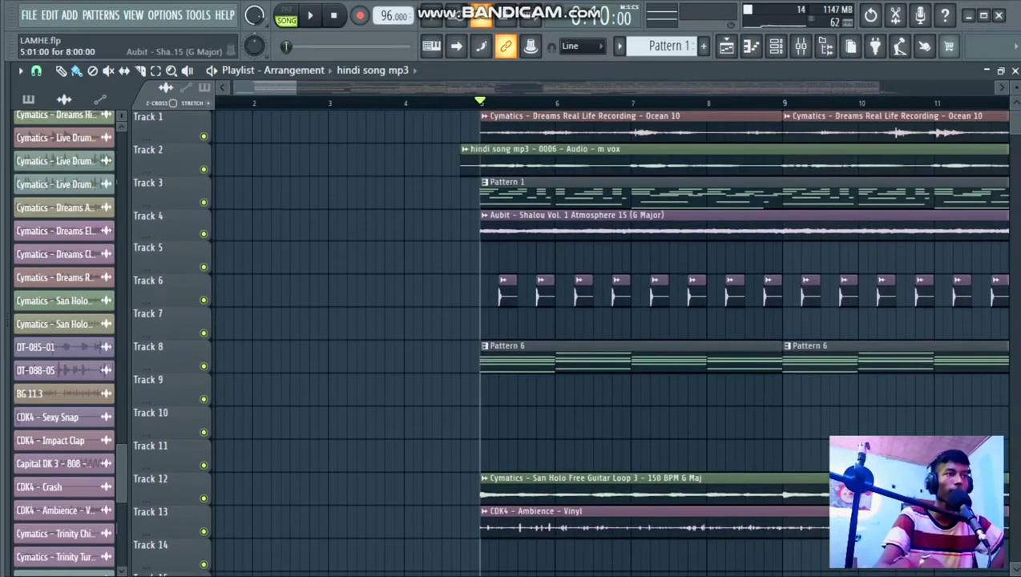
scroll(232, 256, "down", 8)
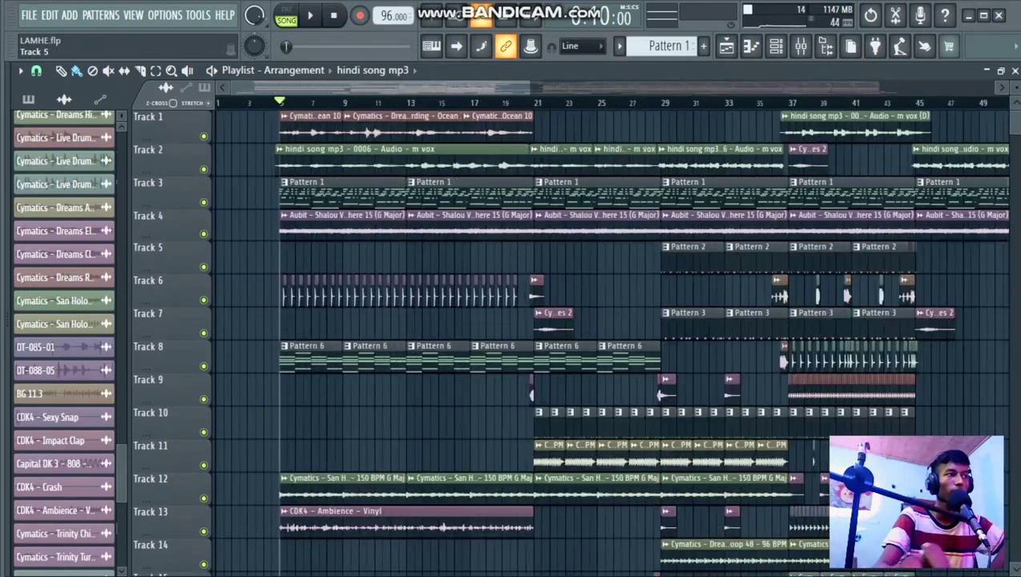
scroll(269, 257, "up", 10)
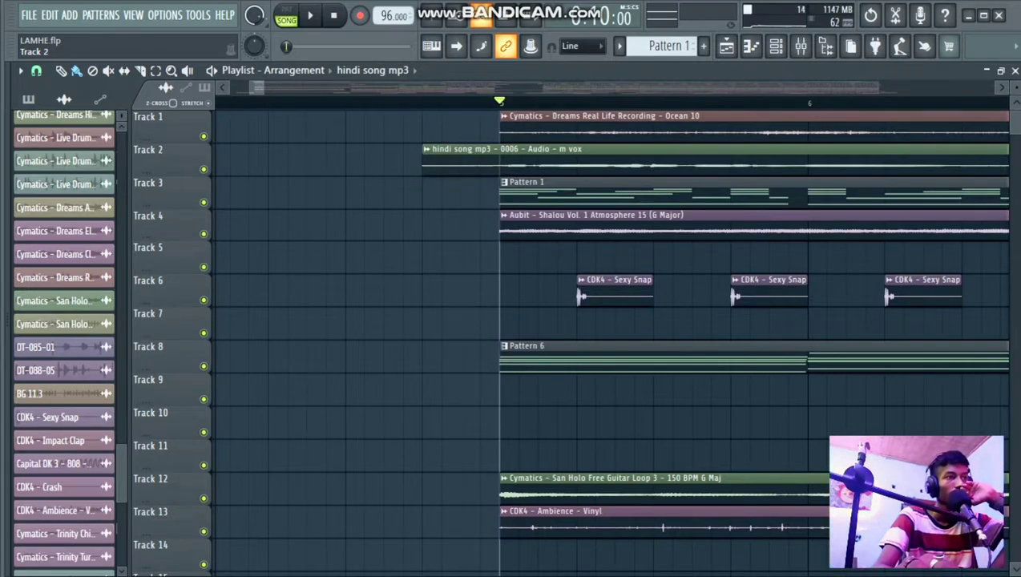
Solo Track 3, which holds the Pattern 1 clips, leaving the vocal clip's channel settings closed
right_click(203, 202)
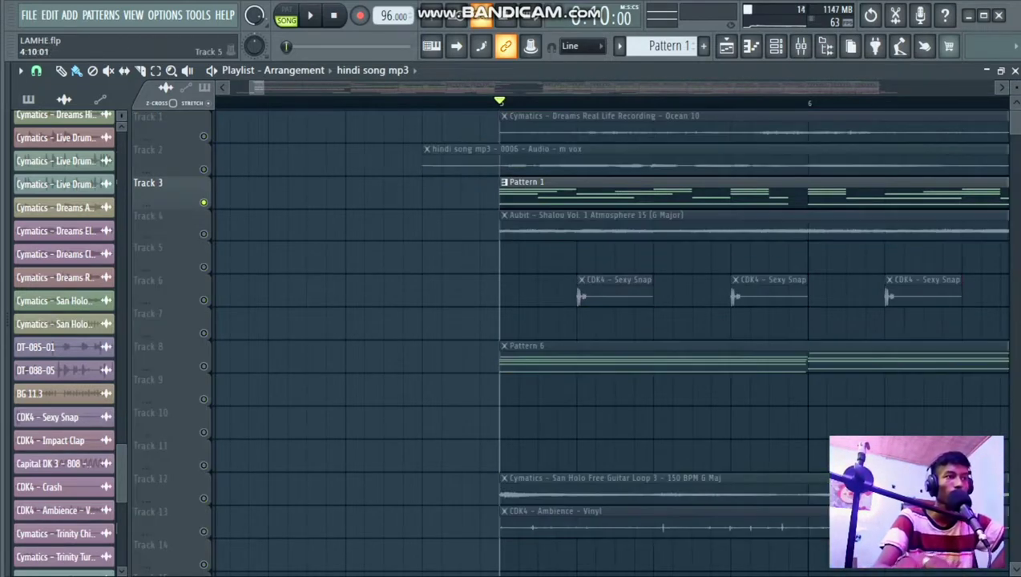
scroll(354, 196, "down", 5)
double_click(477, 163)
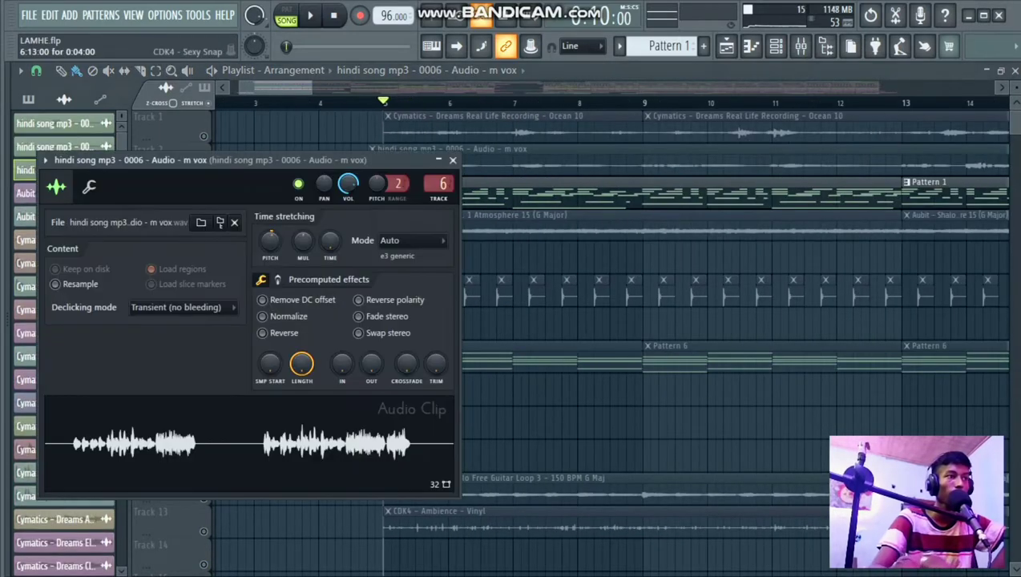
left_click(452, 160)
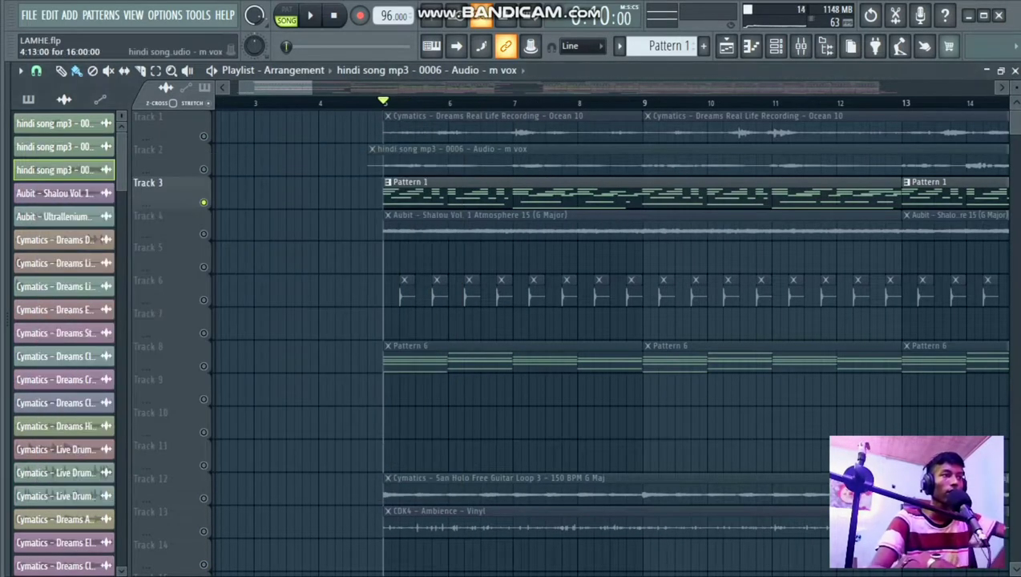
Look over the muted tracks and examine the opening bars of Pattern 1 on Track 3, keeping Track 3 soloed
scroll(561, 321, "down", 10)
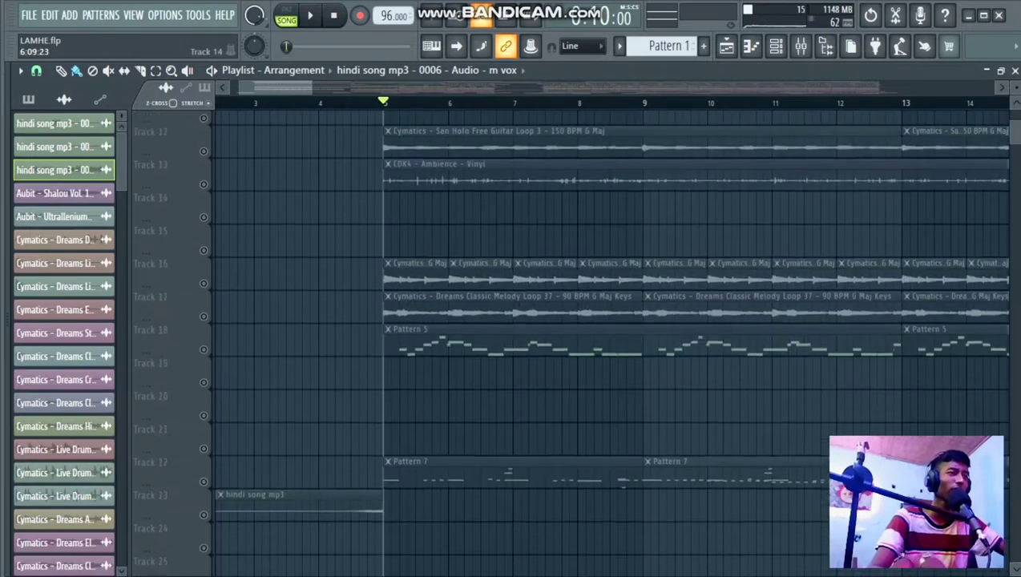
scroll(560, 337, "up", 4)
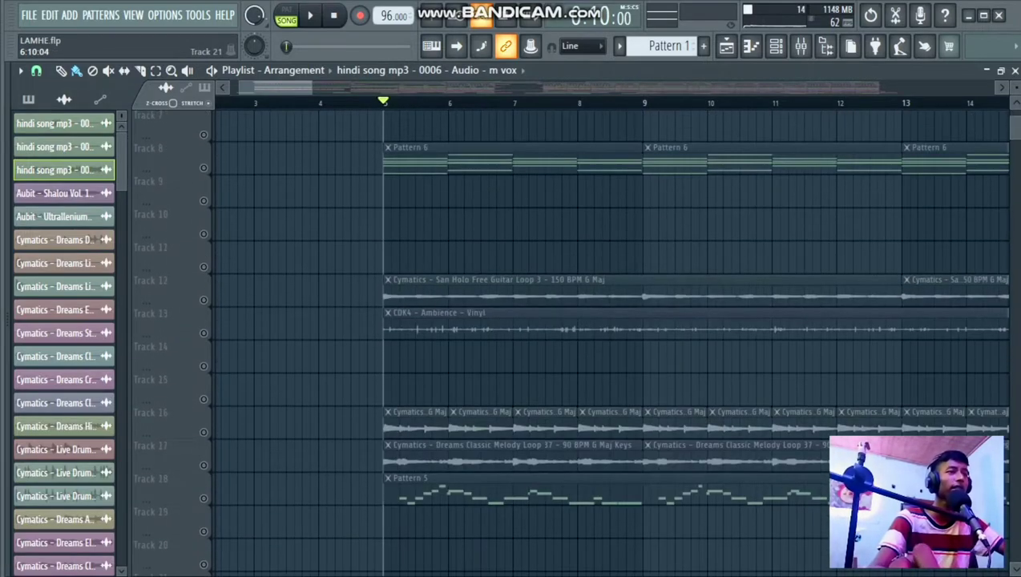
scroll(560, 217, "up", 3)
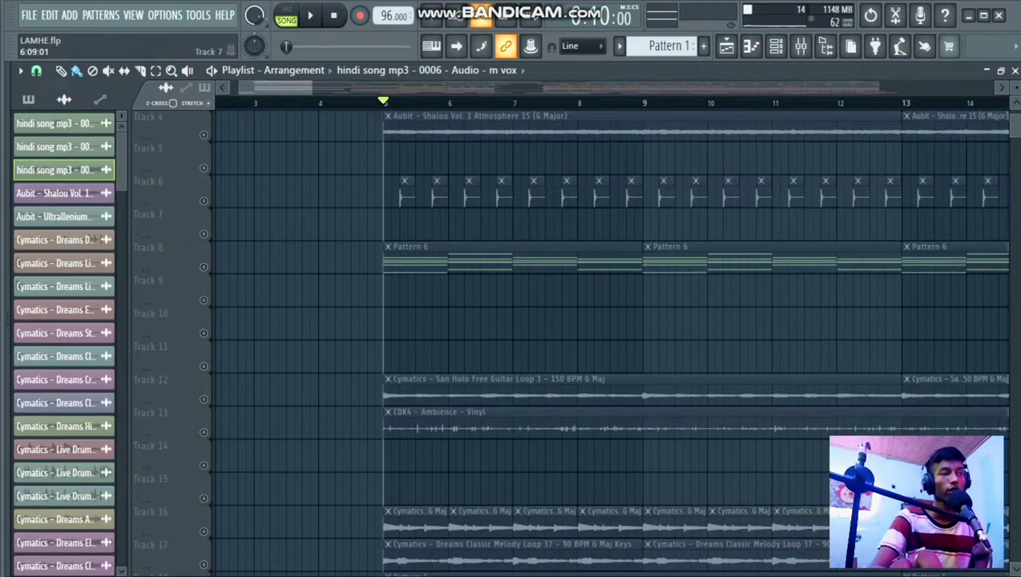
scroll(561, 336, "up", 2)
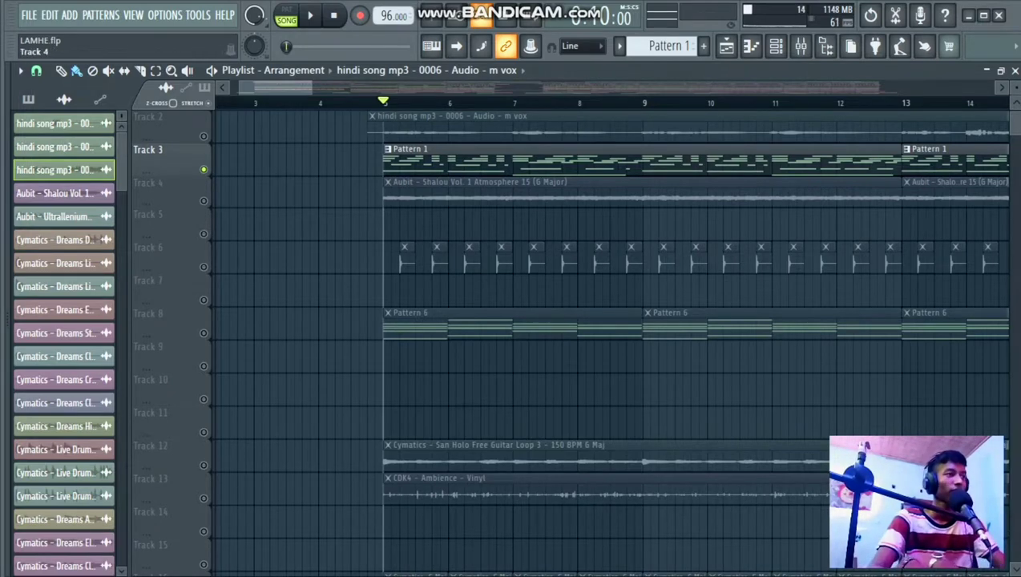
right_click(203, 169)
right_click(204, 169)
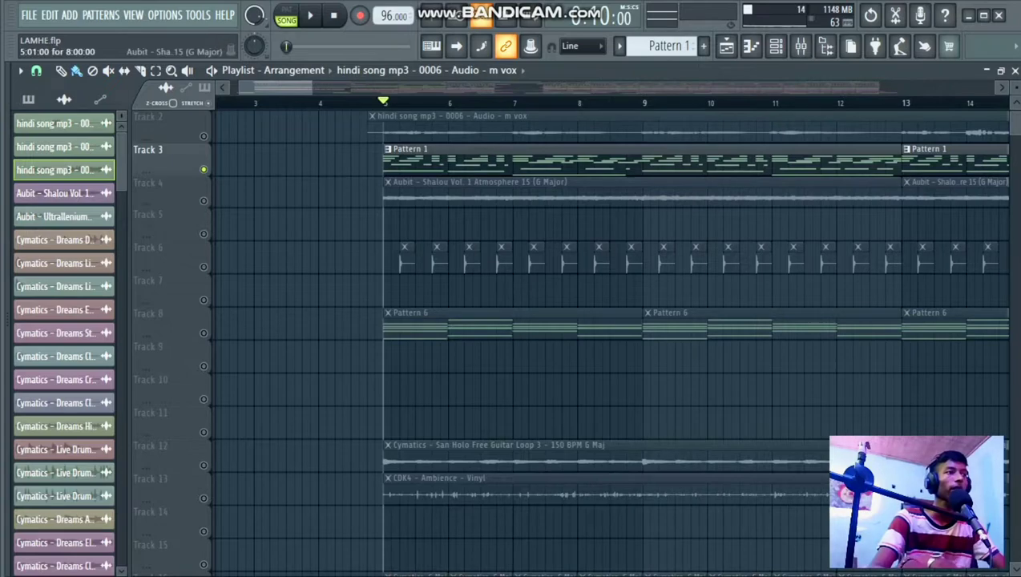
scroll(550, 224, "up", 3)
scroll(536, 224, "down", 4)
scroll(468, 224, "up", 3)
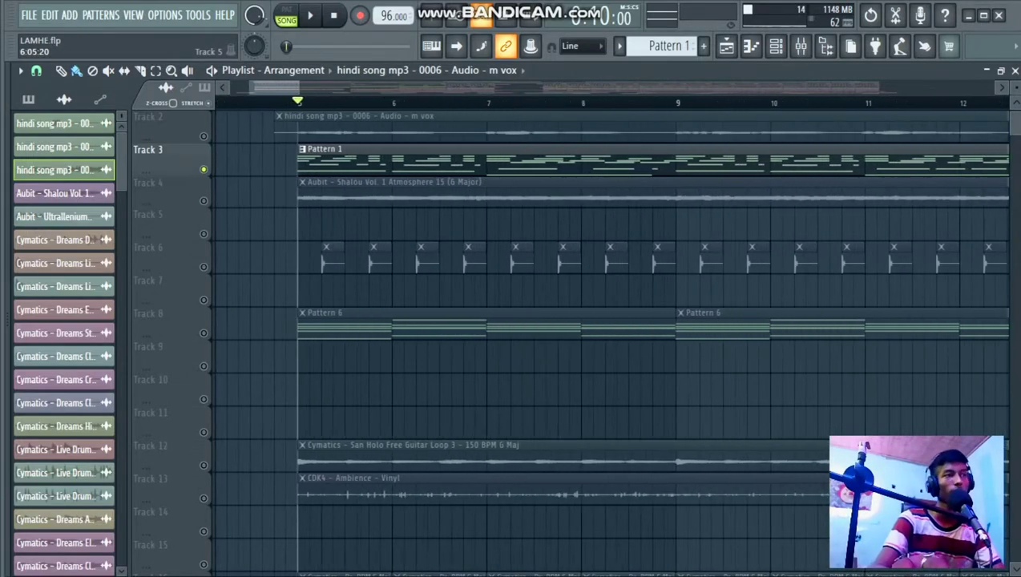
scroll(321, 224, "up", 2)
scroll(313, 224, "up", 1)
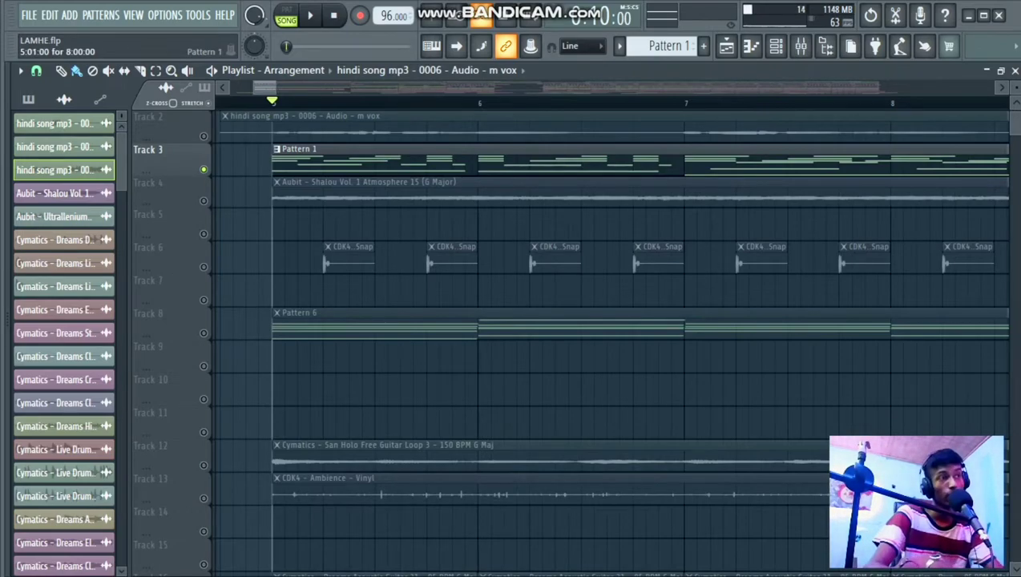
Open Pattern 1's LABS notes in the piano roll and play them, examining the chords and bass notes in the opening bars
double_click(311, 163)
key("space")
scroll(307, 247, "down", 8)
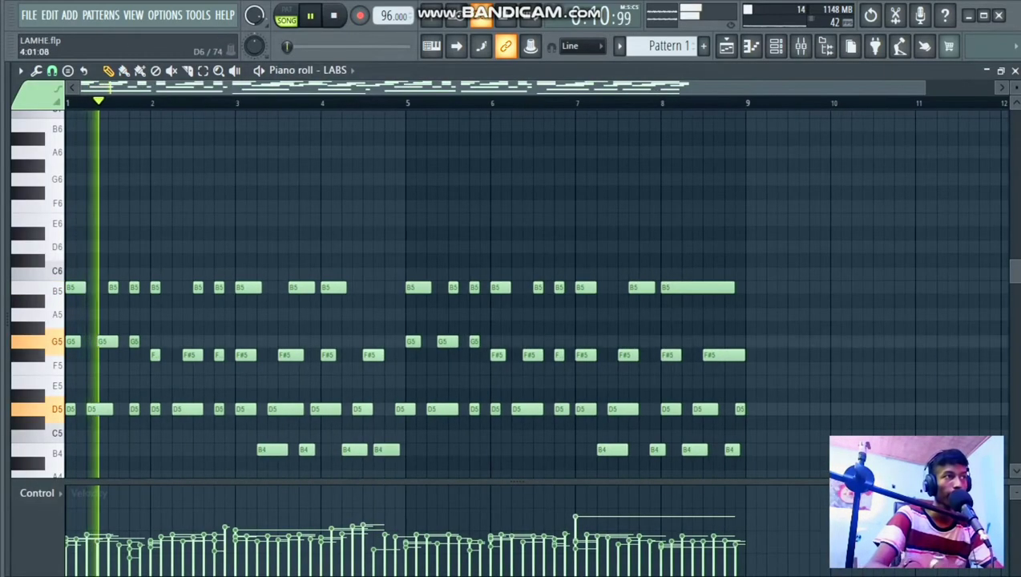
scroll(308, 246, "down", 4)
scroll(221, 274, "up", 4)
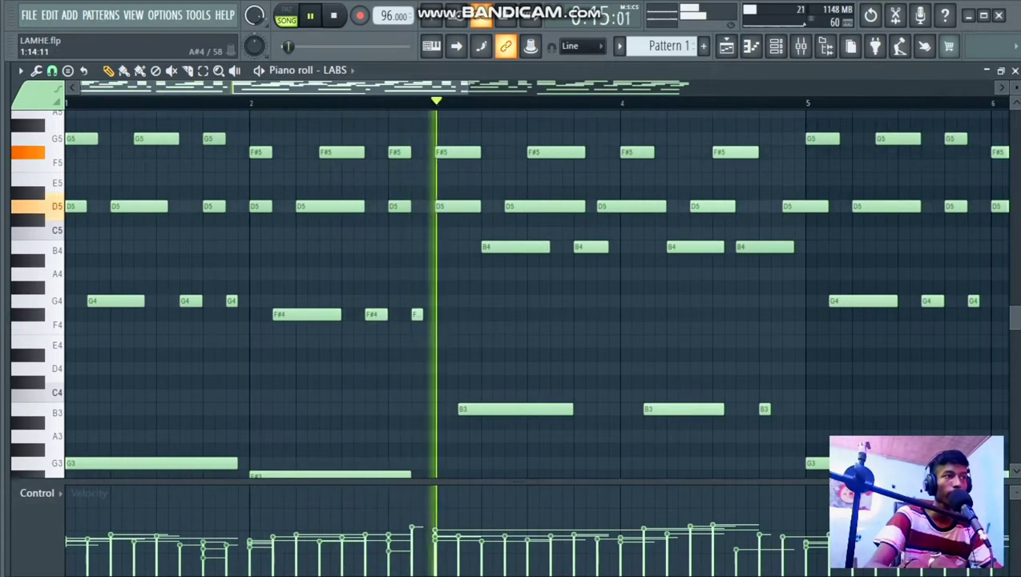
scroll(221, 274, "down", 3)
scroll(221, 274, "up", 3)
scroll(221, 274, "up", 3)
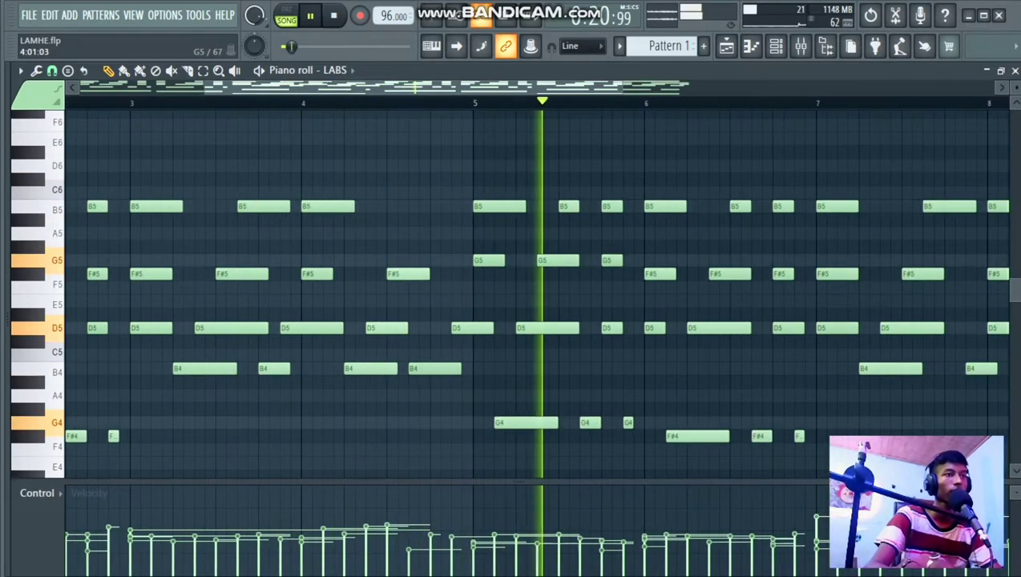
Follow the playing LABS notes through to bar 9, stop playback and close the piano roll
scroll(304, 261, "down", 3)
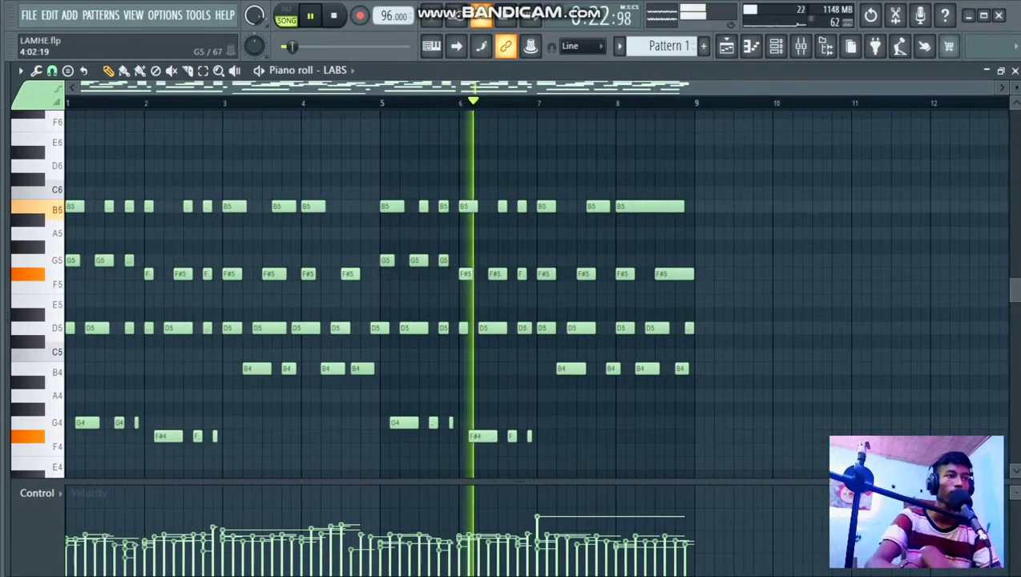
scroll(314, 261, "down", 3)
scroll(559, 304, "up", 4)
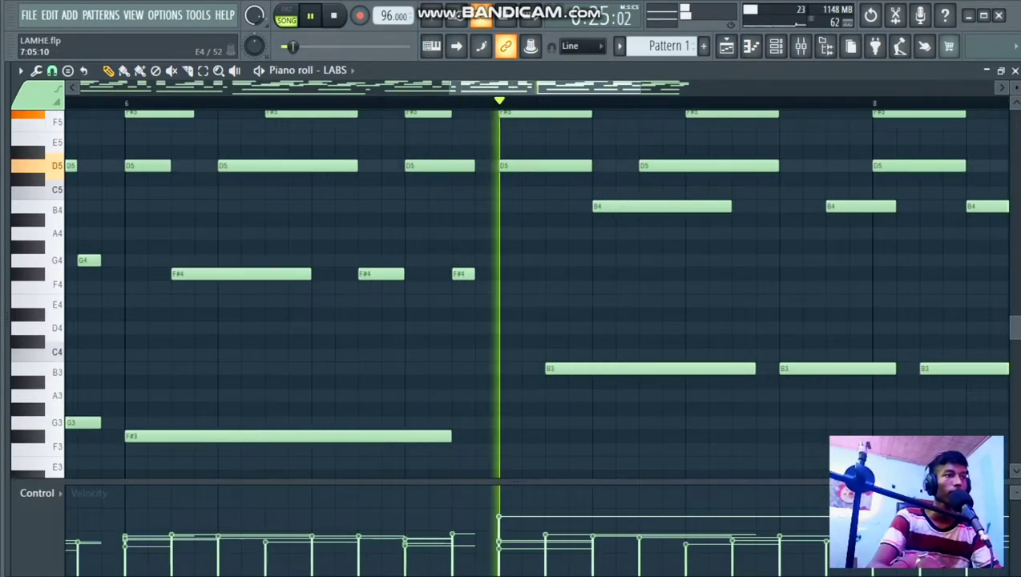
scroll(602, 305, "down", 6)
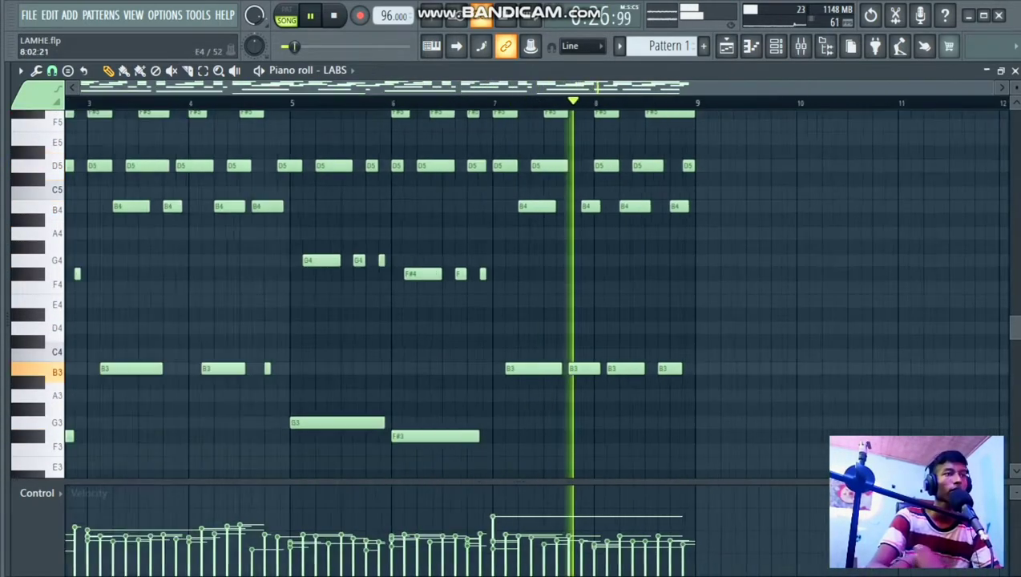
scroll(697, 305, "up", 4)
scroll(725, 304, "up", 3)
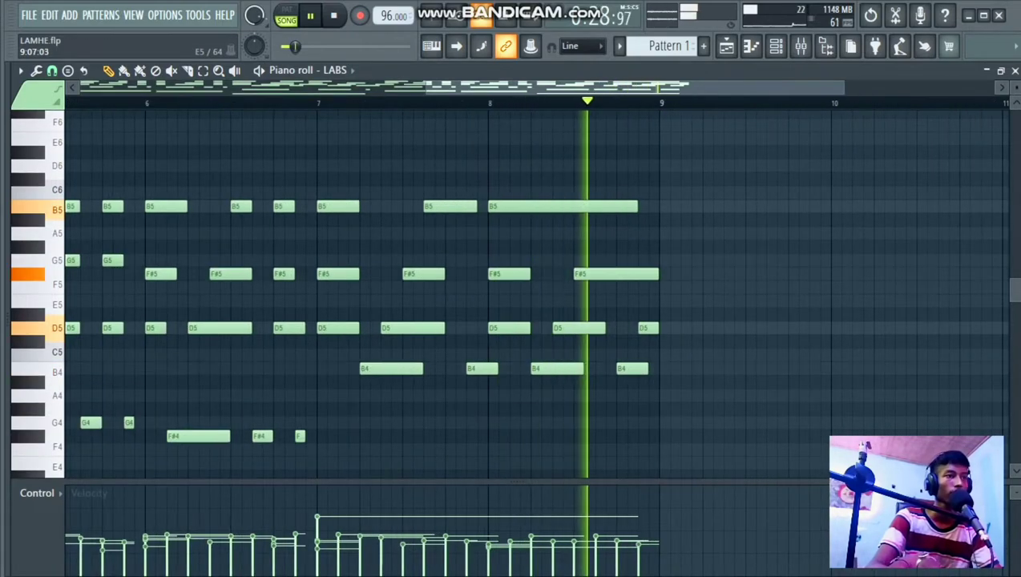
key("space")
left_click(1015, 71)
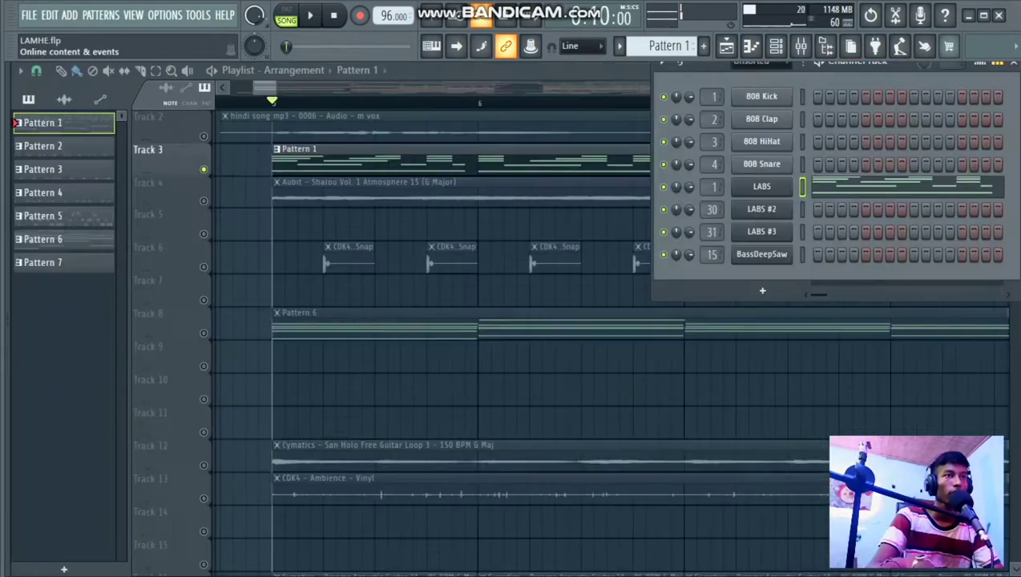
Inspect the preset loaded in Pattern 1's LABS channel, and close the instrument and the channel rack
left_click(761, 186)
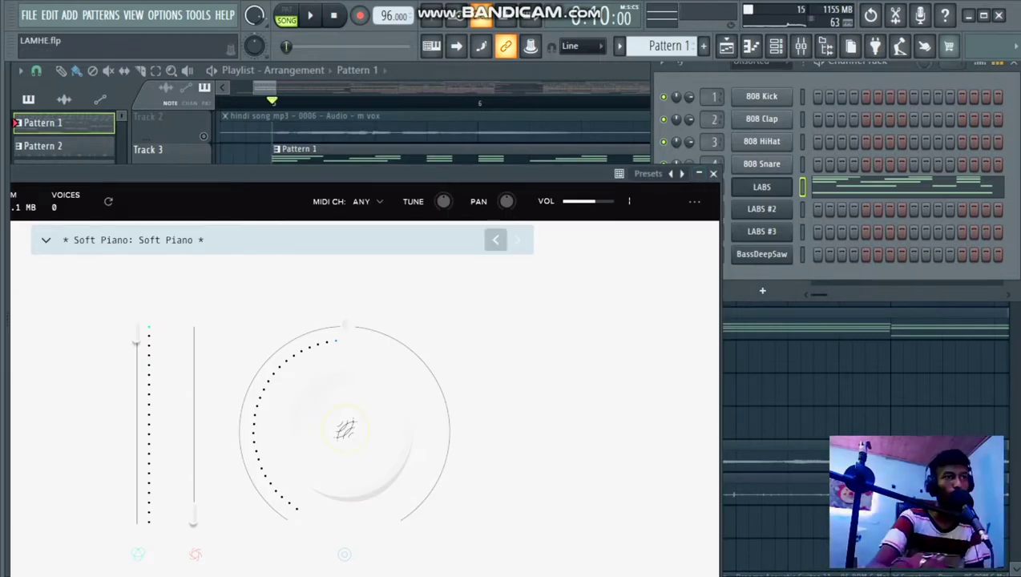
left_click(713, 174)
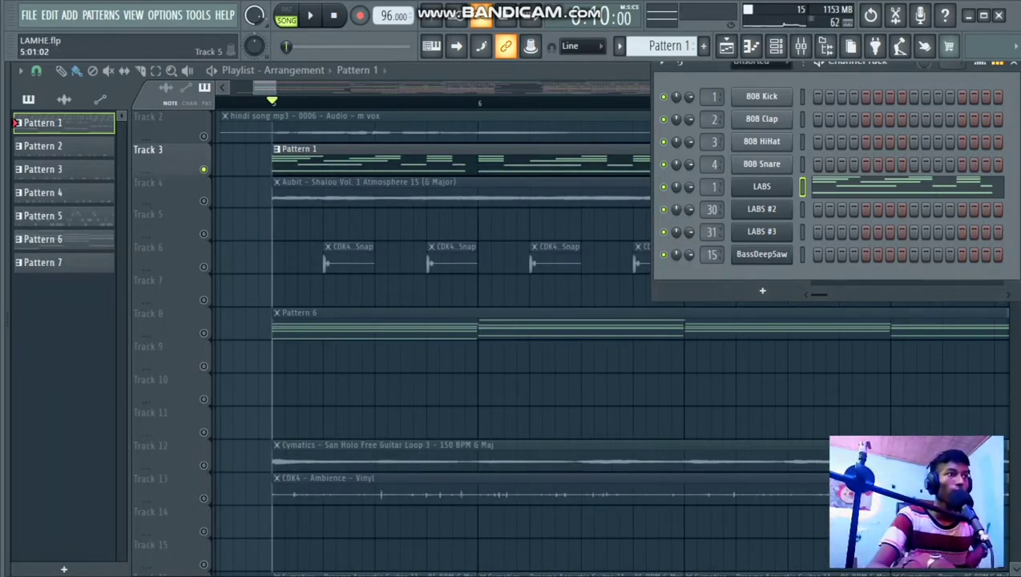
key("F6")
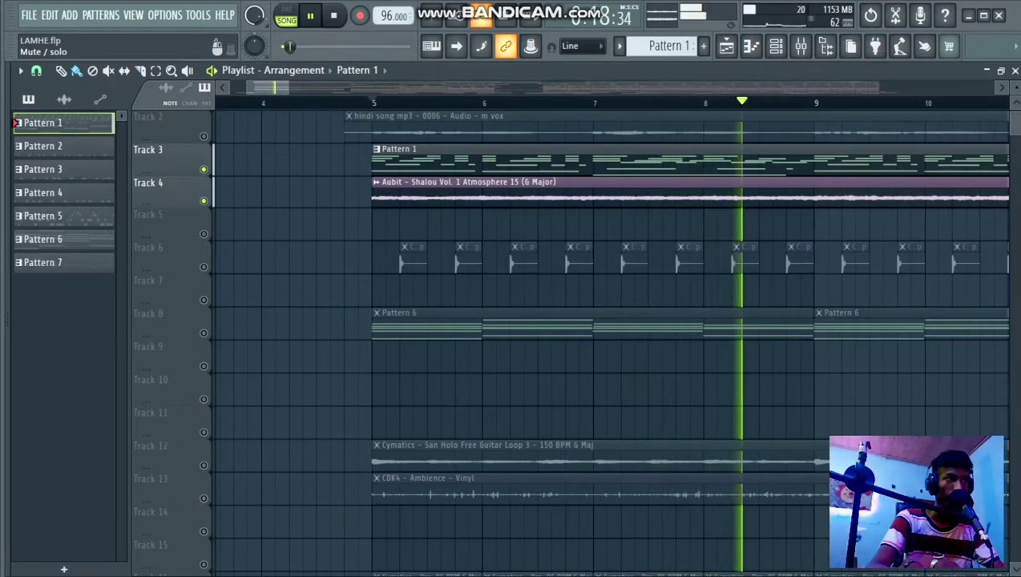
Unmute the vocal on Track 2 and briefly play it together with Tracks 3 and 4
key("space")
left_click(203, 136)
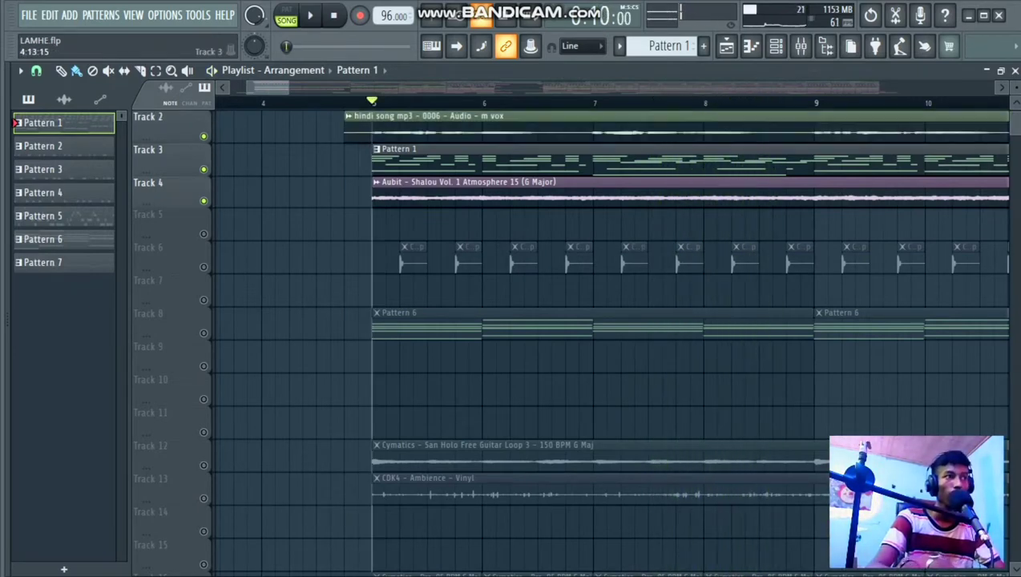
key("space")
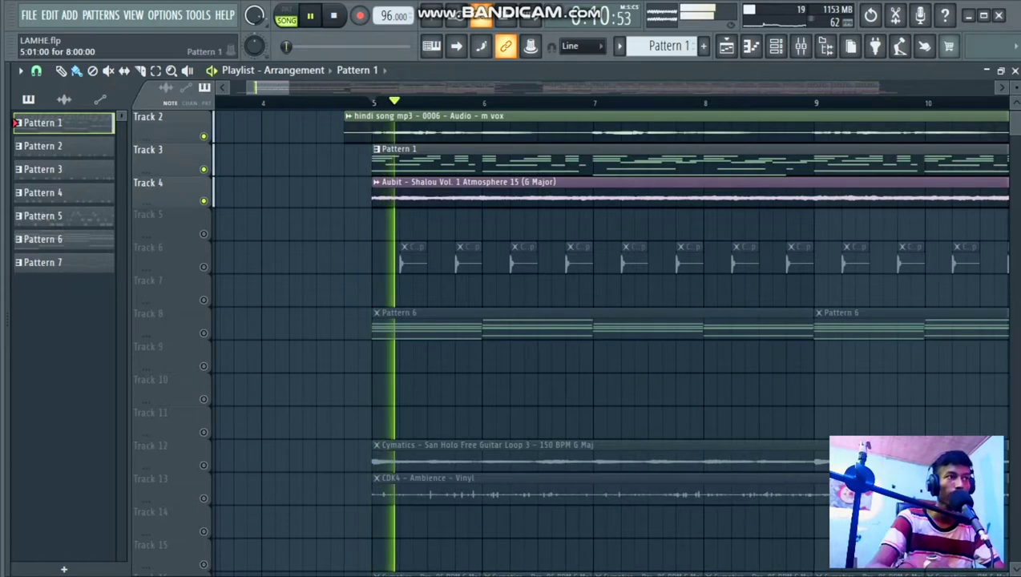
key("space")
Unmute the Ocean 10 recording on Track 1 and play it with Tracks 3 and 4, keeping the vocal muted
scroll(168, 241, "up", 1)
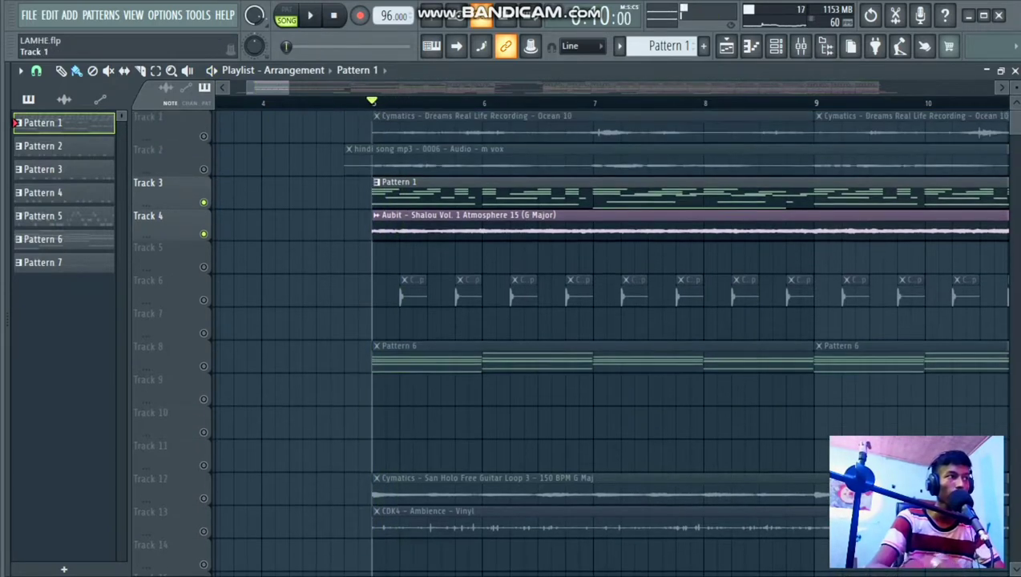
left_click(203, 136)
key("space")
scroll(364, 320, "up", 3)
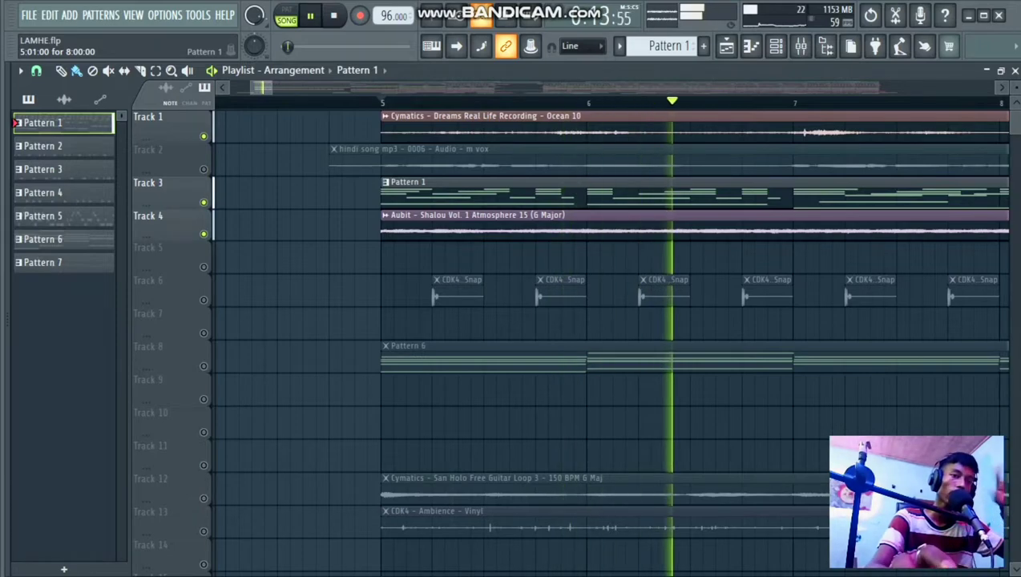
scroll(361, 228, "down", 5)
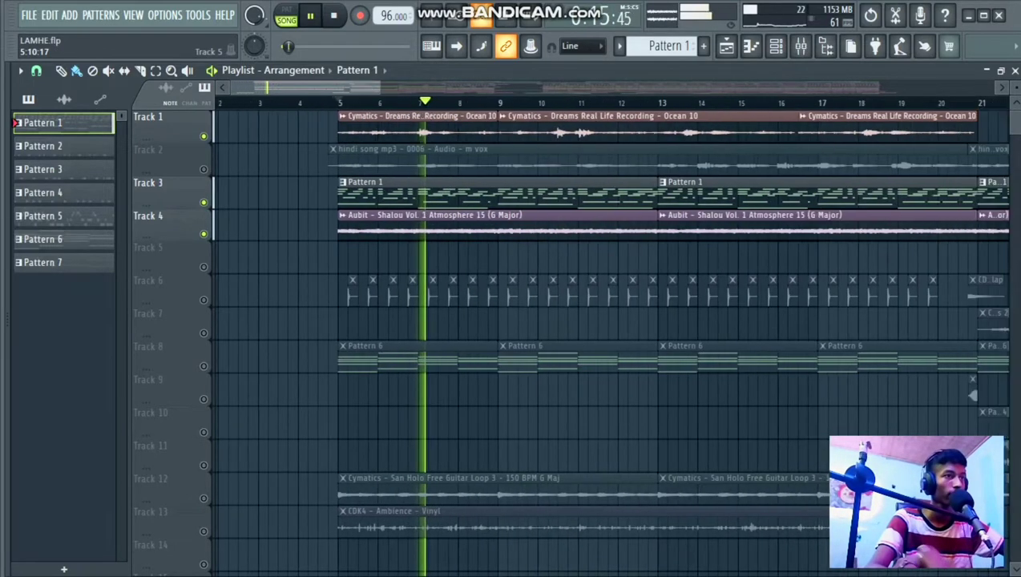
key("space")
Solo Track 13 with the CDK4 Ambience Vinyl clip and play it from bar 5
scroll(388, 228, "down", 5)
scroll(326, 228, "up", 3)
scroll(321, 227, "down", 5)
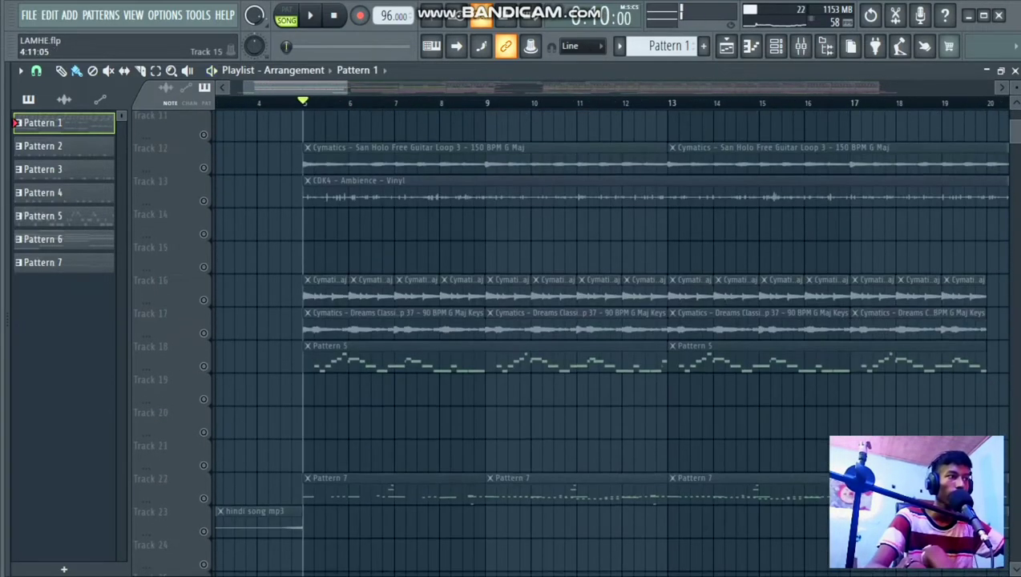
scroll(280, 216, "up", 3)
left_click(204, 201)
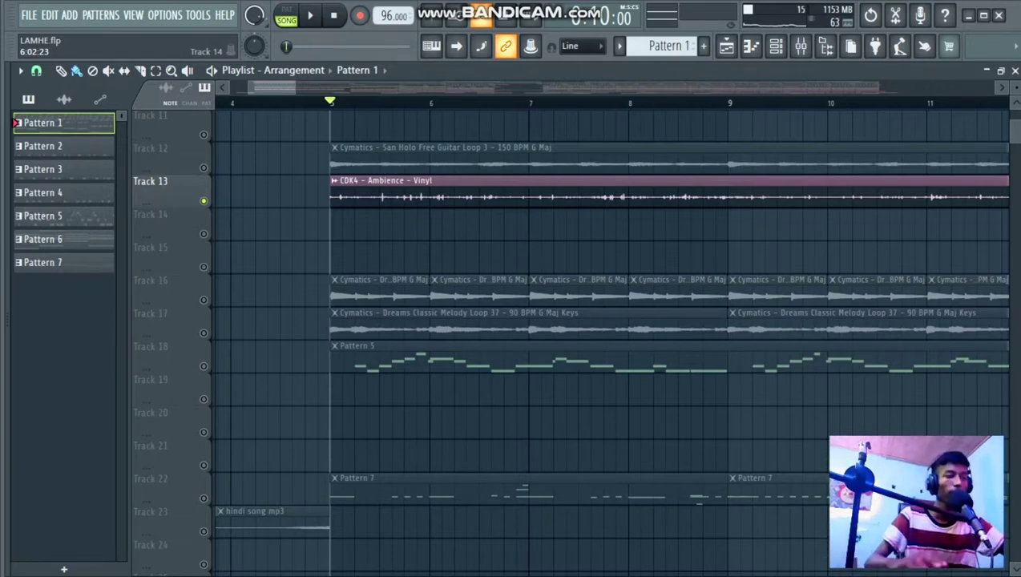
key("space")
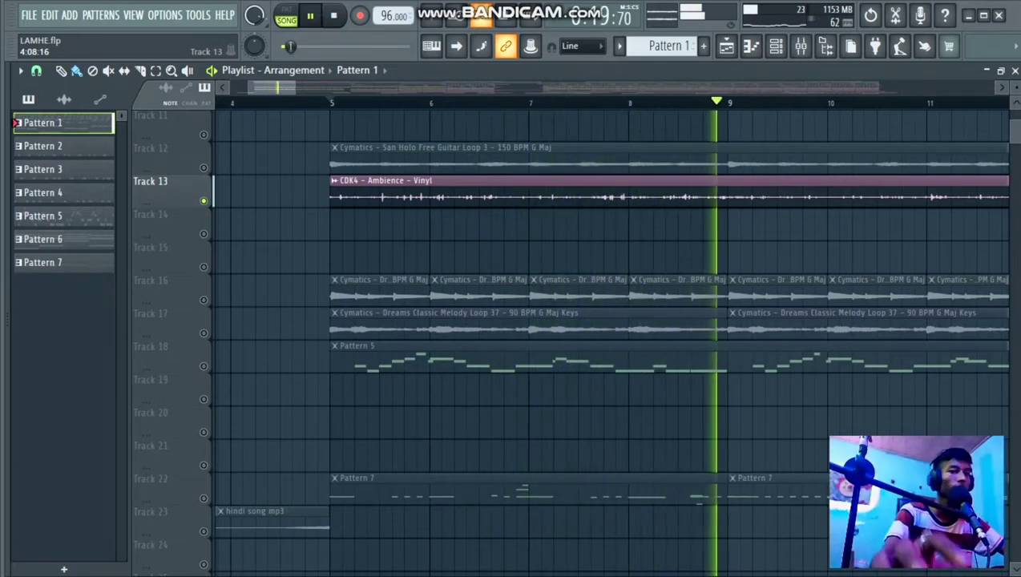
key("space")
Review where the vinyl clips sit in the arrangement, and solo the Dreams Acoustic Guitar 31 clips on Track 16
scroll(364, 256, "down", 5)
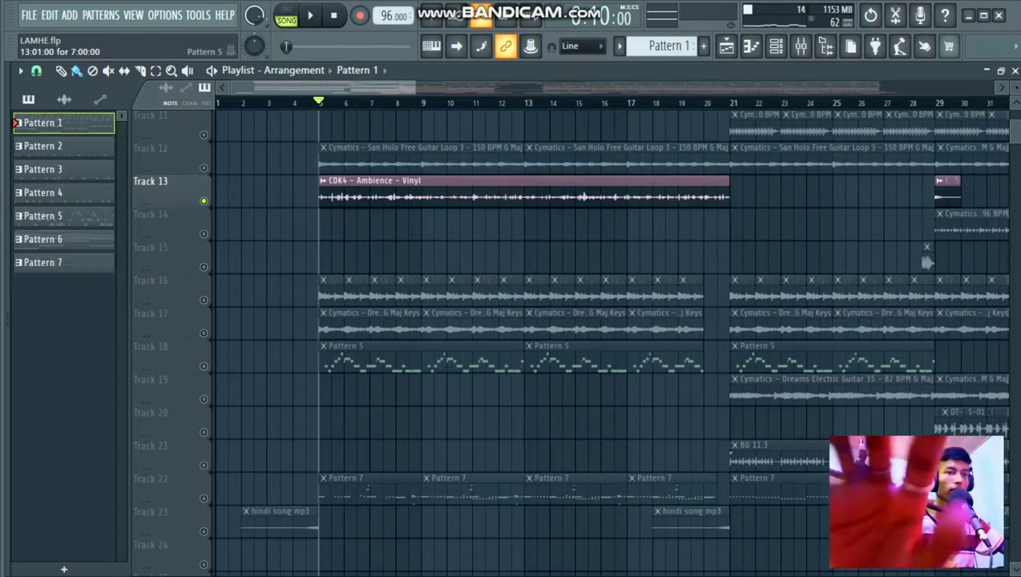
scroll(302, 293, "up", 5)
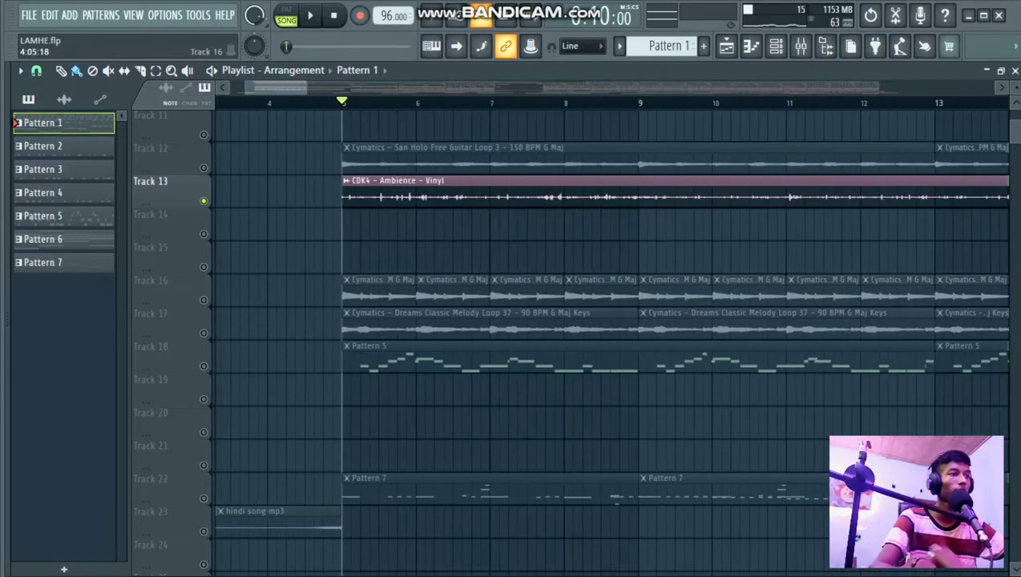
scroll(291, 293, "up", 4)
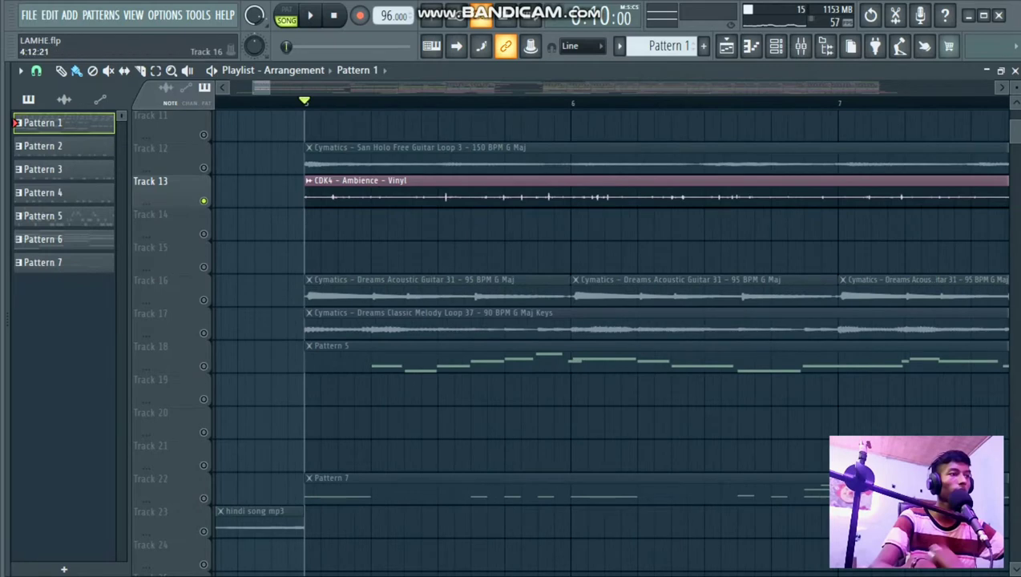
scroll(240, 298, "up", 2)
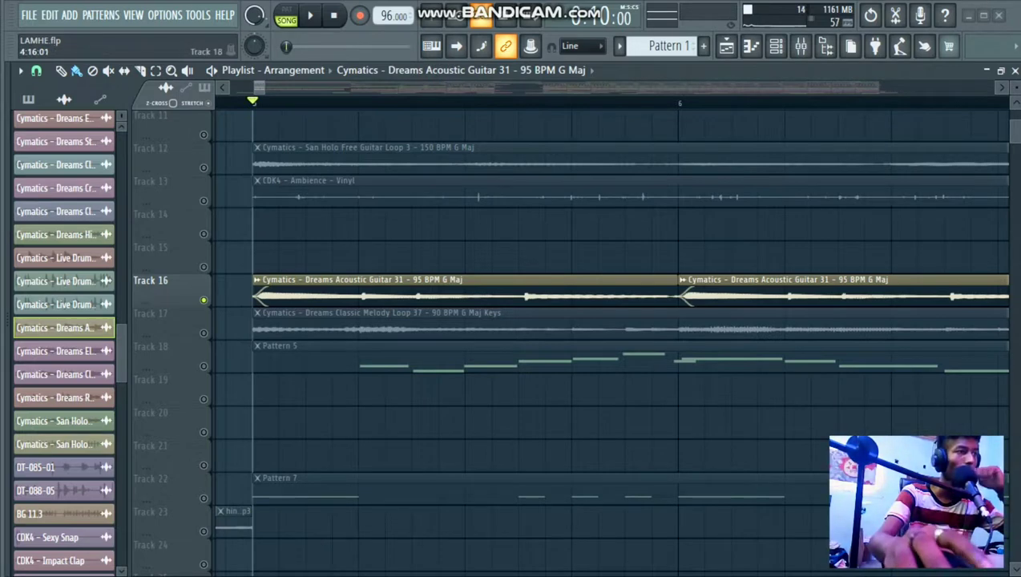
Solo Track 17, which holds the Dreams Classic Melody Loop 37 keys, and play its opening bars
right_click(204, 332)
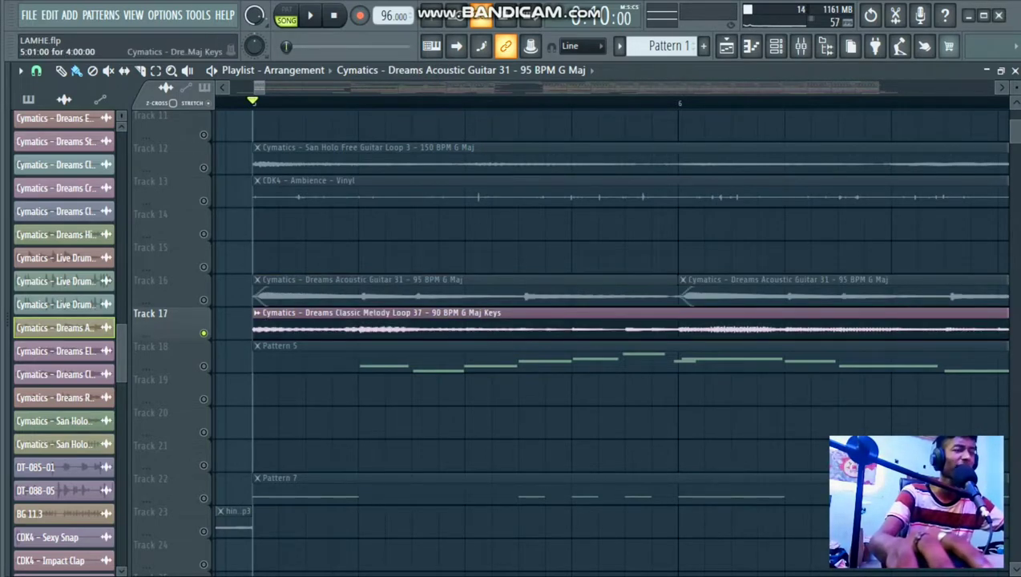
key("space")
scroll(153, 379, "down", 2)
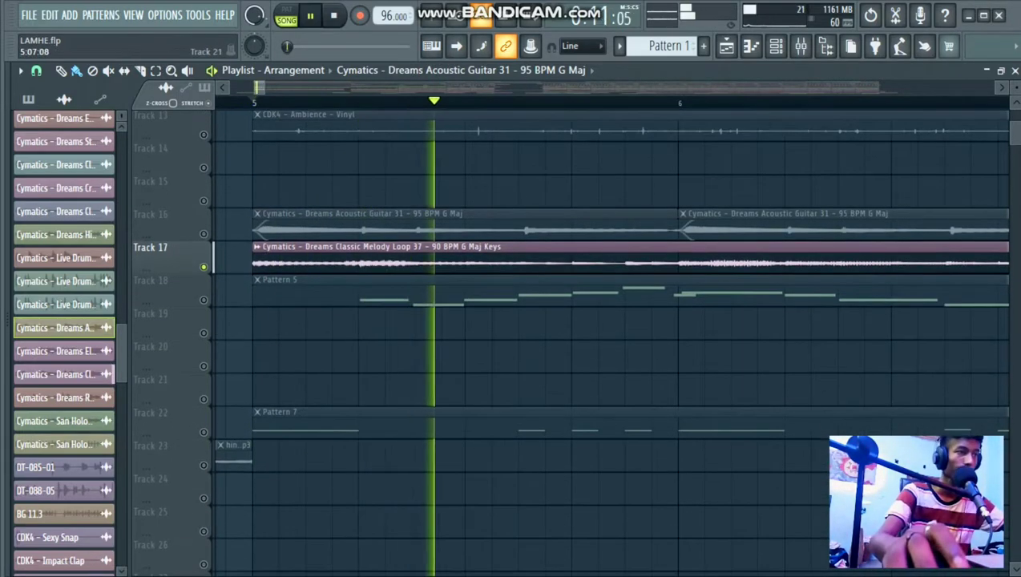
scroll(328, 361, "down", 2)
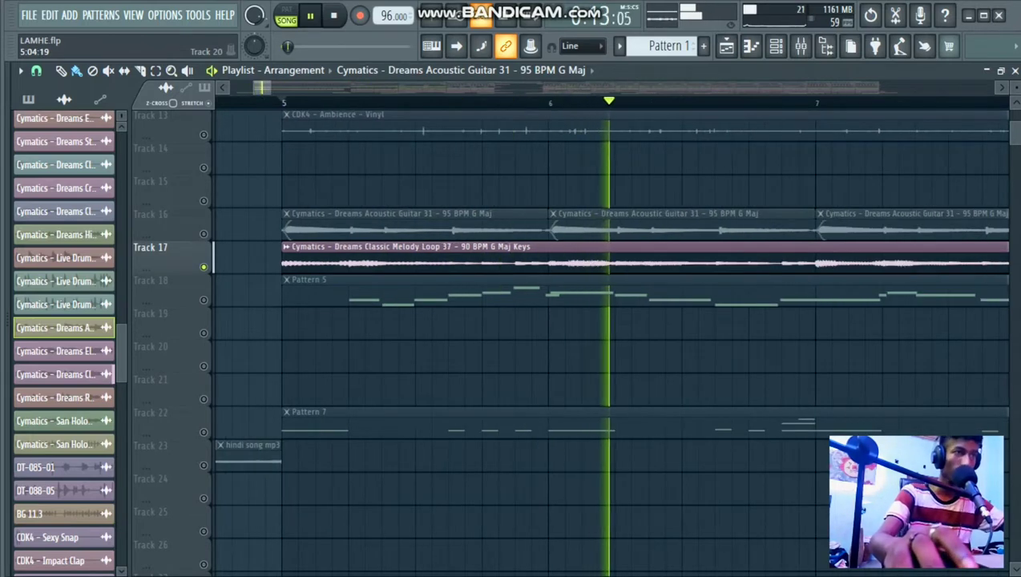
key("space")
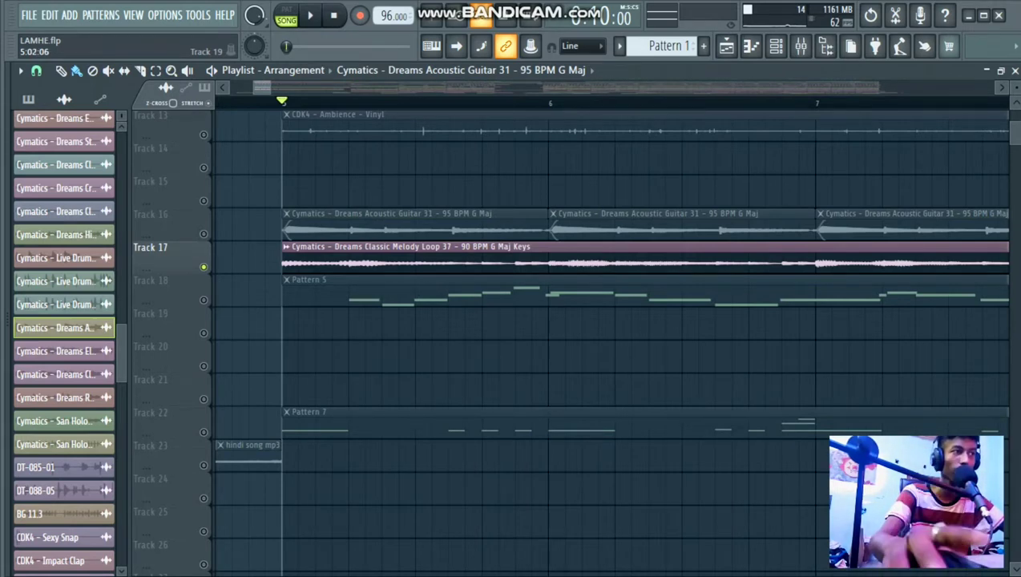
Solo Track 18 with the Pattern 5 melody and play its opening notes
right_click(203, 300)
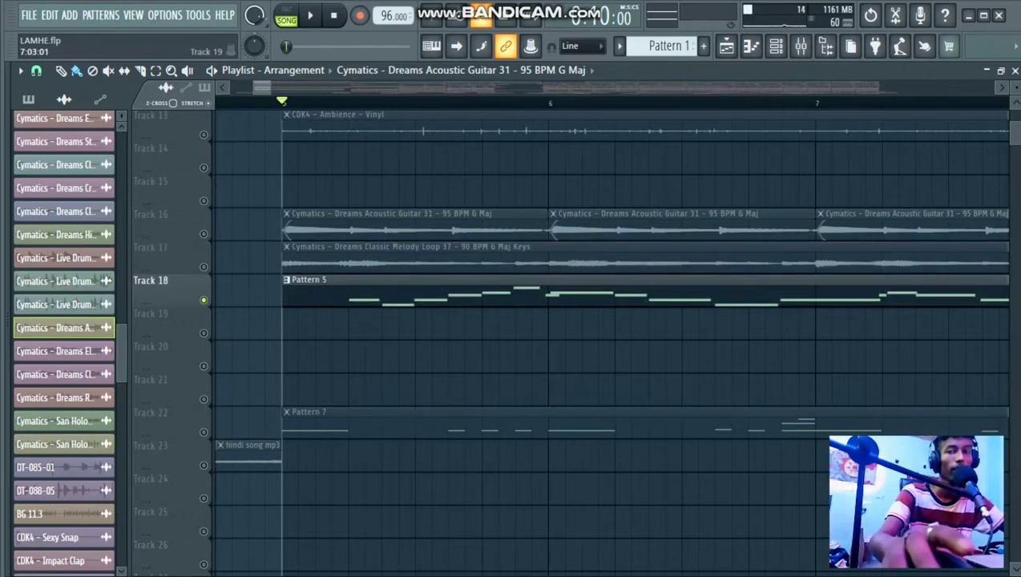
key("space")
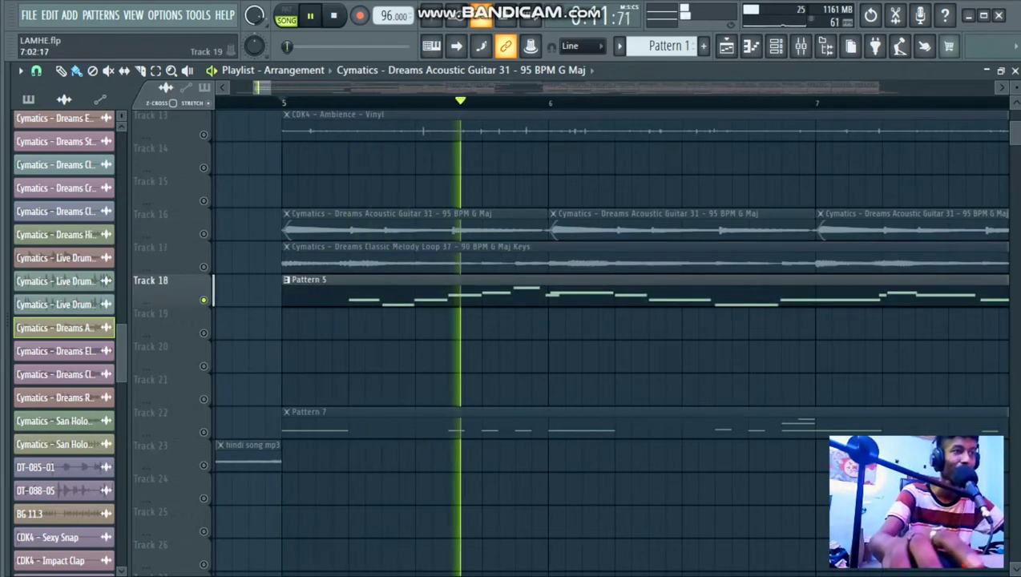
key("space")
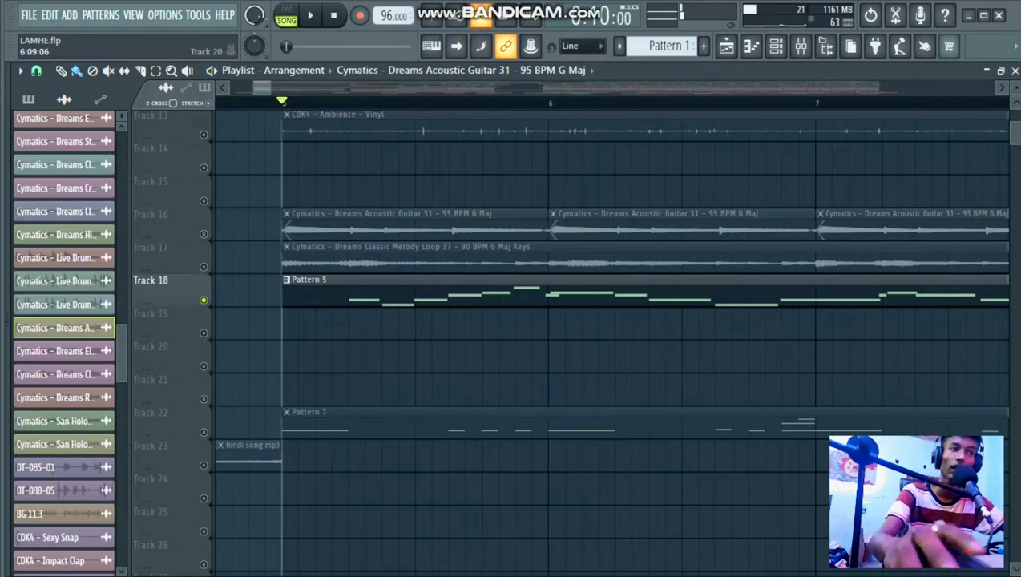
Solo Track 22 with the Pattern 7 clips and play them twice from bar 5, stopping playback each time
scroll(426, 421, "down", 3)
key("space")
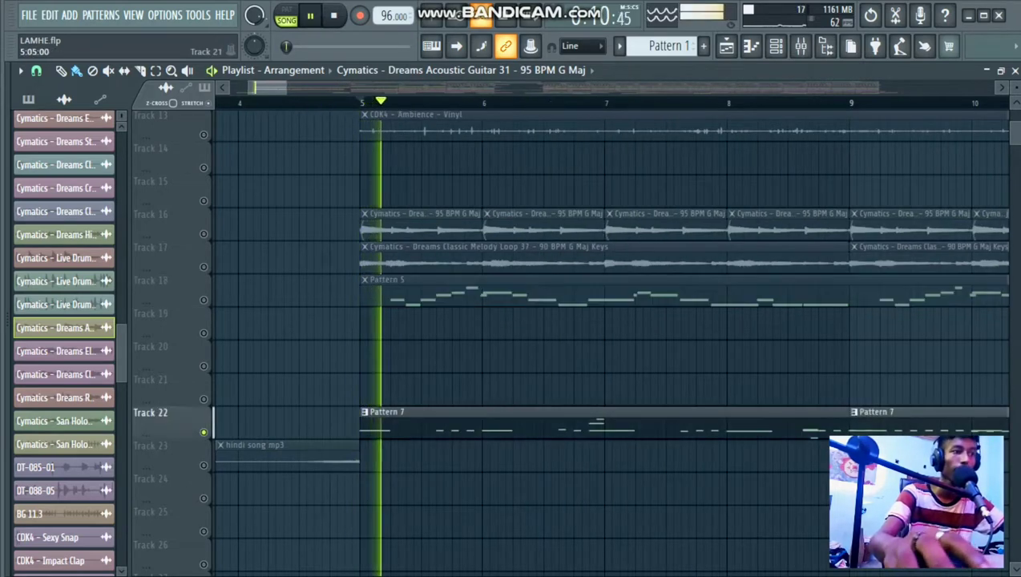
key("space")
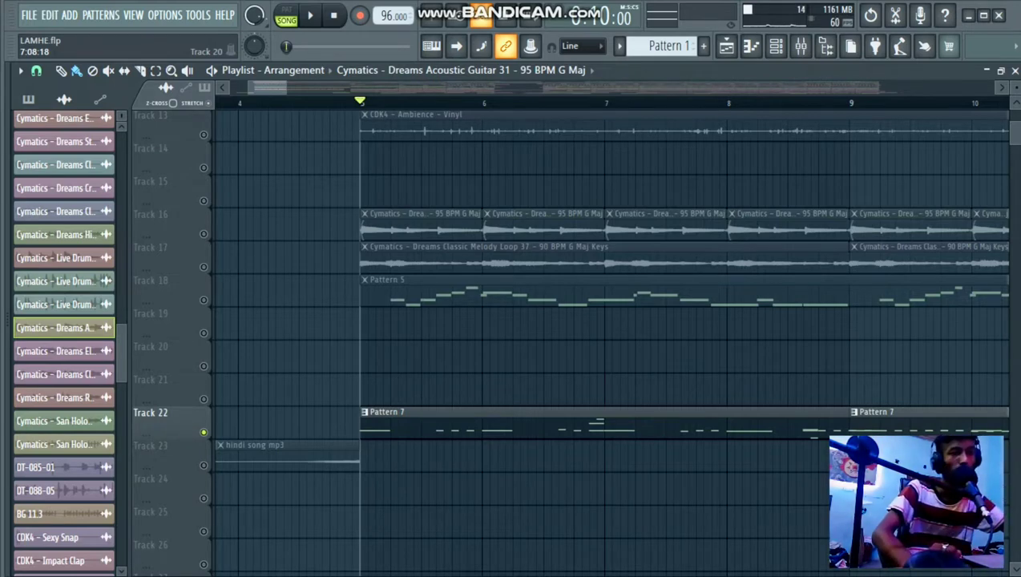
key("space")
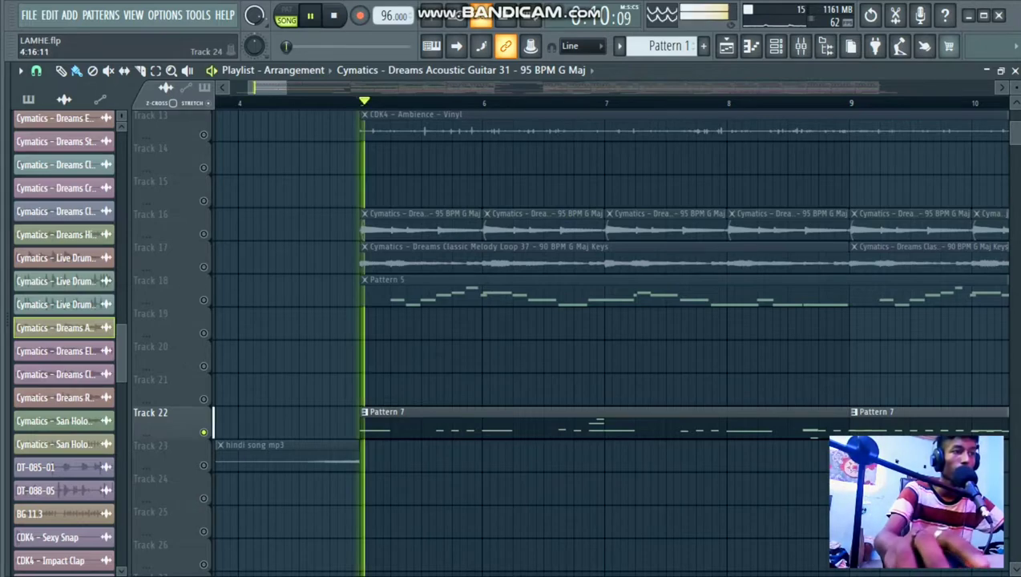
scroll(350, 457, "down", 3)
scroll(359, 433, "down", 2)
scroll(377, 429, "up", 5)
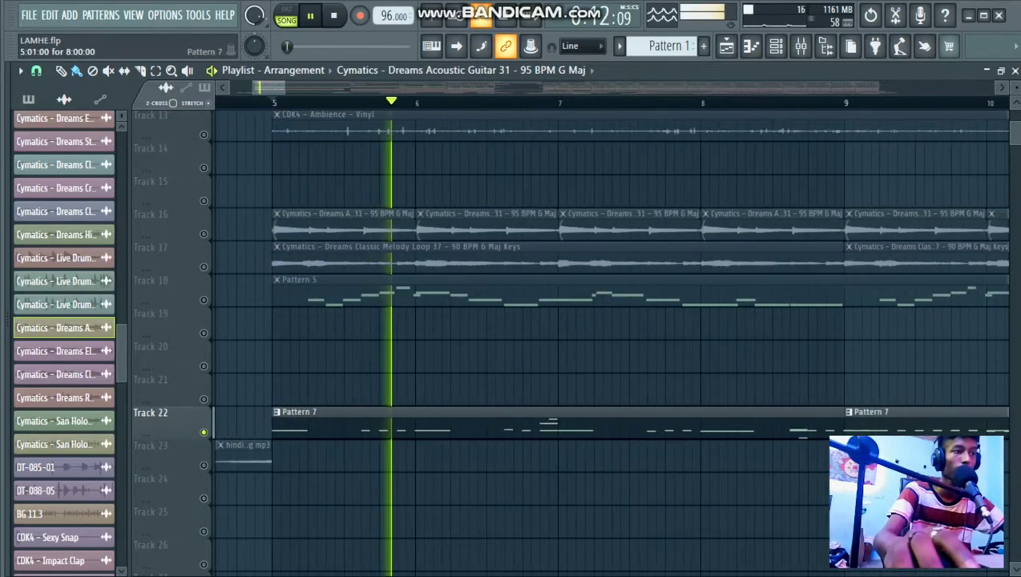
scroll(265, 457, "down", 3)
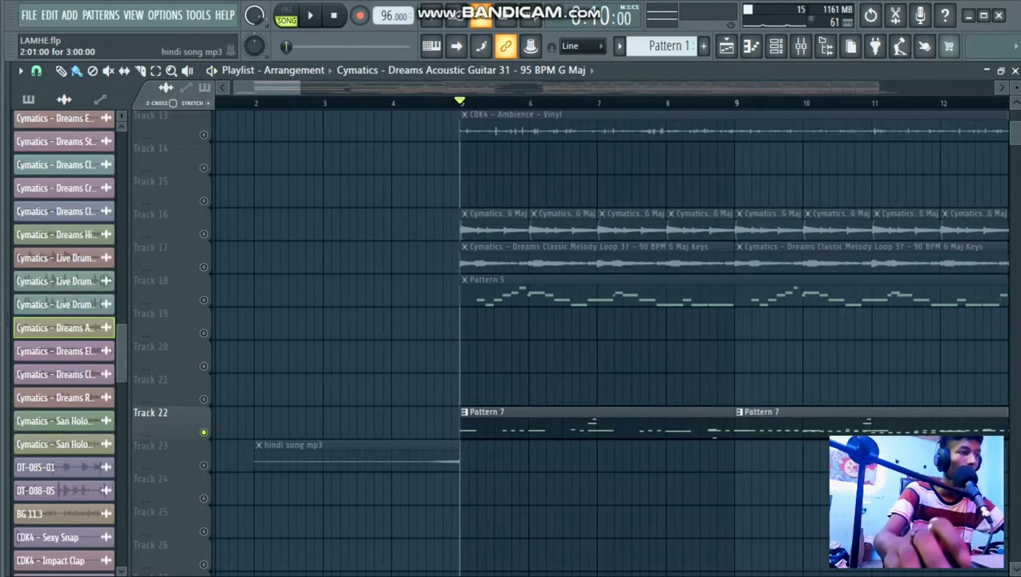
Solo Track 23 with the hindi song mp3 clip, play it from bar 4 up to bar 5, and stop playback
key("space")
right_click(204, 466)
left_click(399, 103)
key("space")
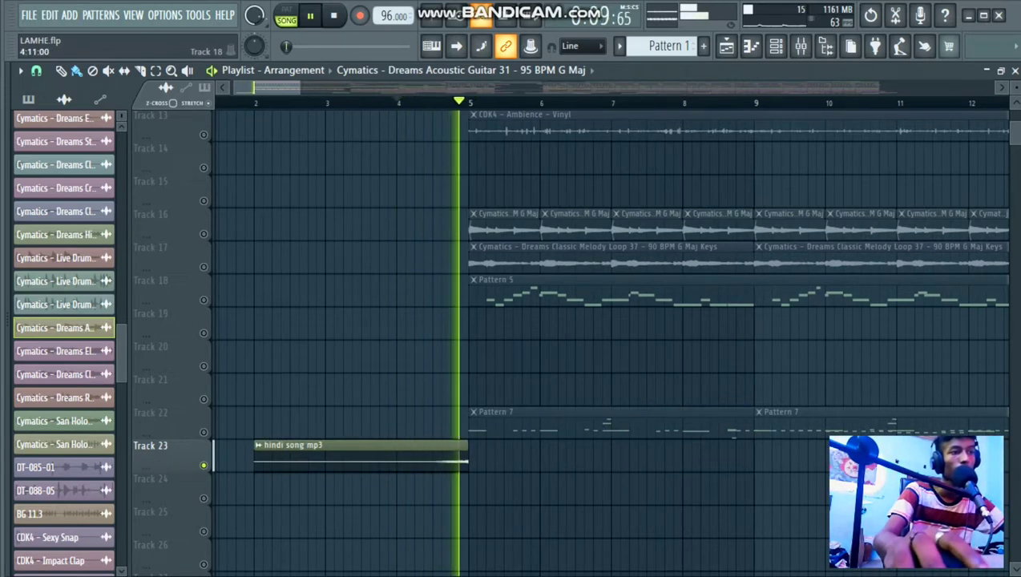
key("space")
End the solo so that all tracks sound again, and place the playhead just before bar 5
scroll(481, 359, "up", 4)
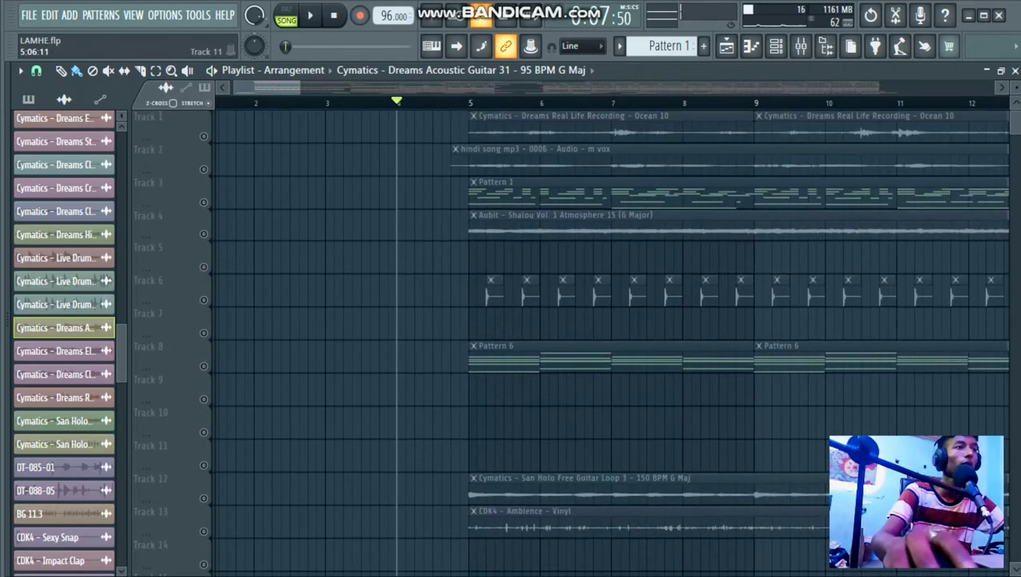
scroll(484, 358, "up", 3)
scroll(419, 358, "up", 2)
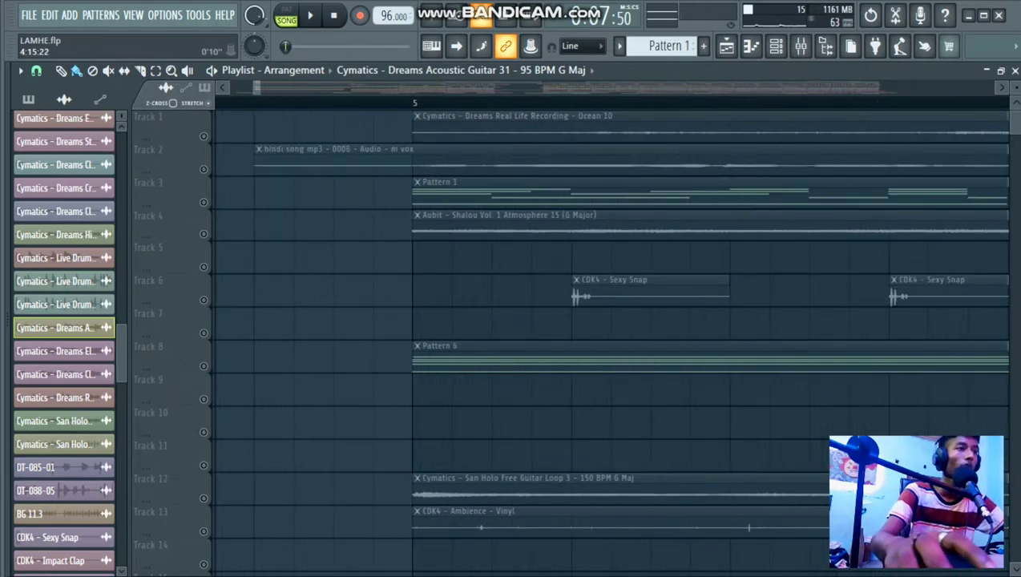
left_click(367, 103)
left_click(203, 169)
right_click(203, 169)
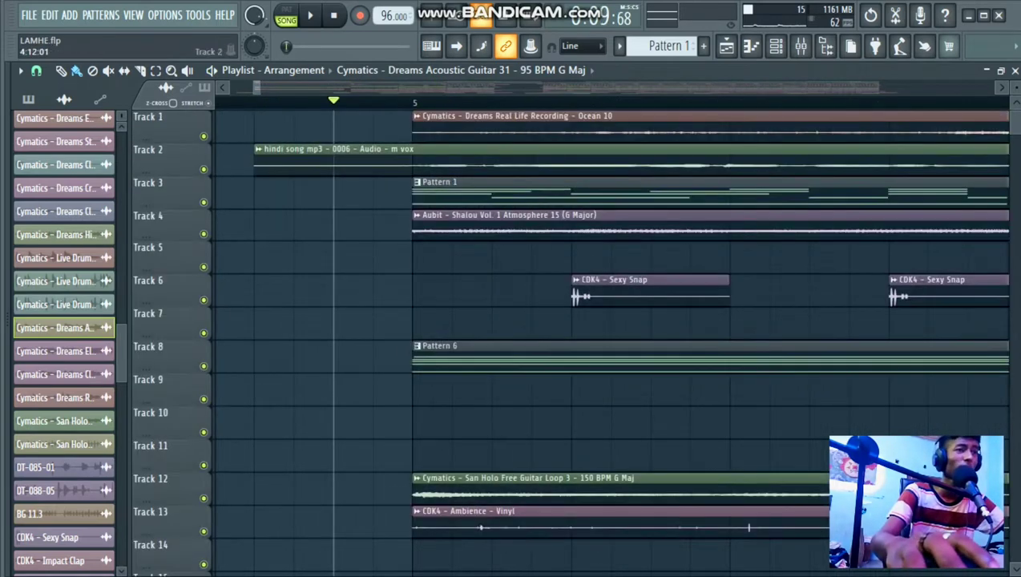
Open the channel settings of the CDK4 - Sexy Snap clip on Track 6, look them over and close them
scroll(334, 279, "down", 4)
double_click(474, 280)
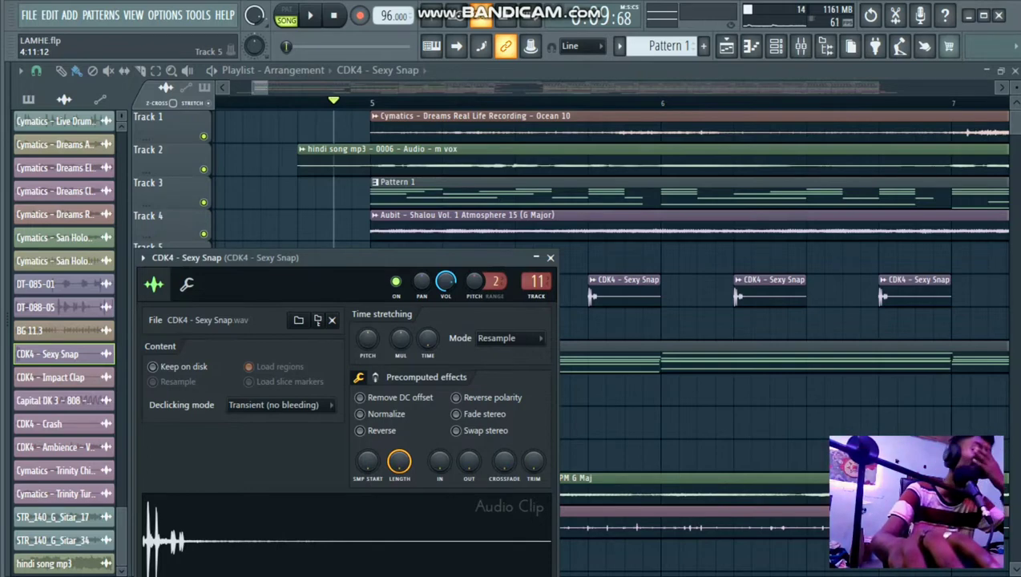
key("Escape")
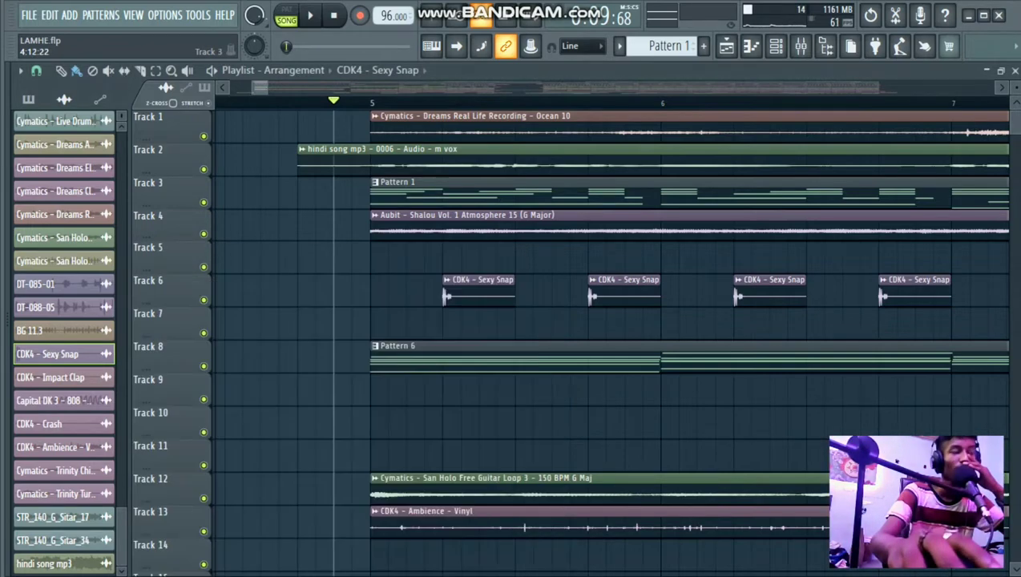
Shrink the track heights to fit more rows, and play the full arrangement from between bars 4 and 5
scroll(377, 322, "down", 5)
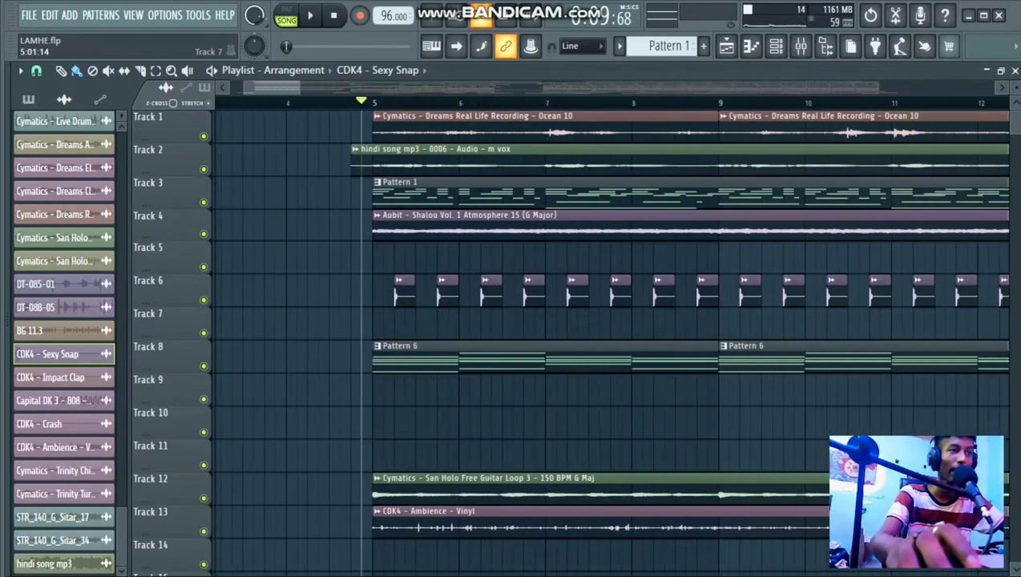
scroll(377, 322, "down", 6)
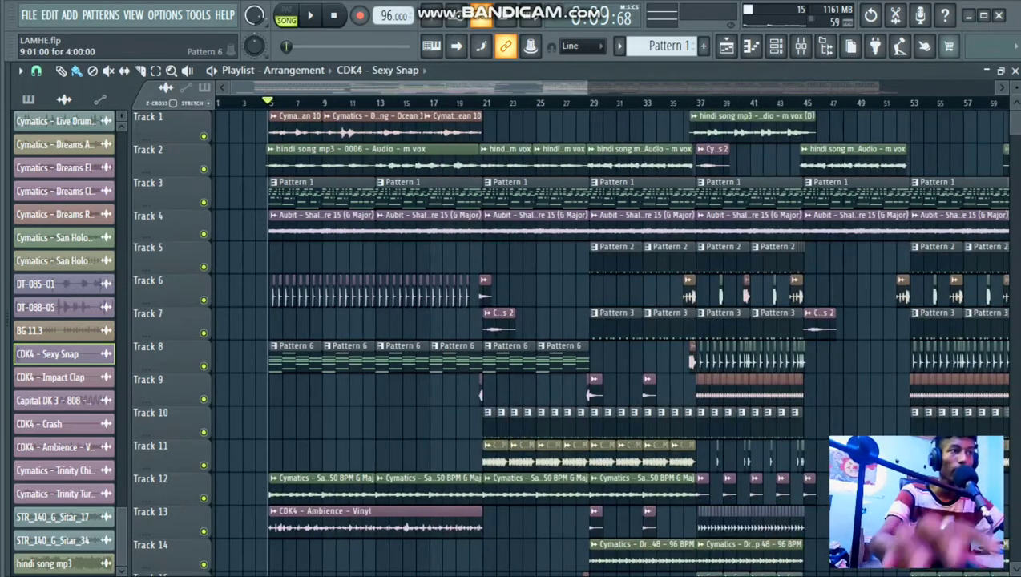
scroll(376, 322, "up", 6)
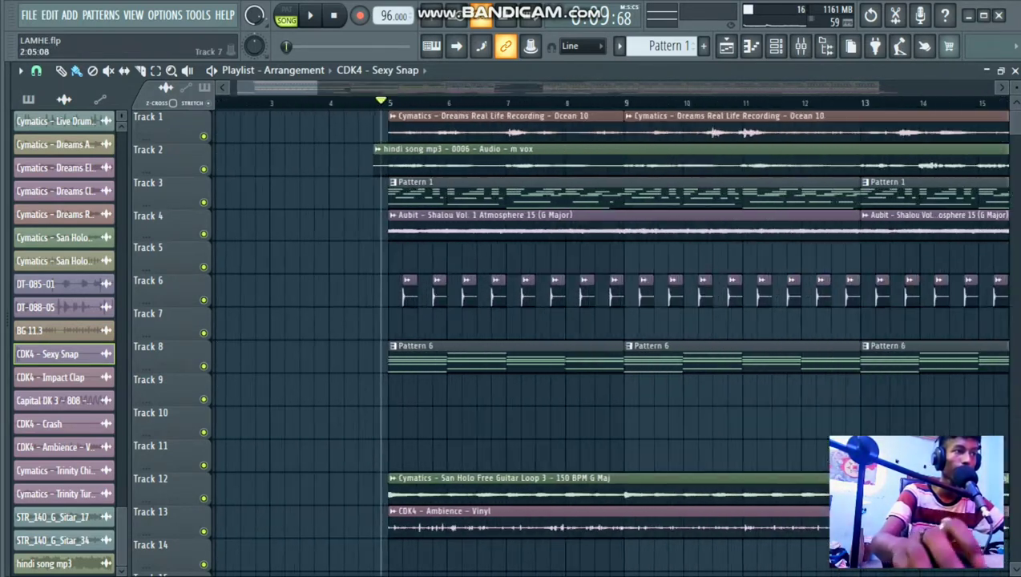
scroll(240, 323, "up", 2)
left_click(469, 102)
left_click_drag(1015, 85, 1015, 89)
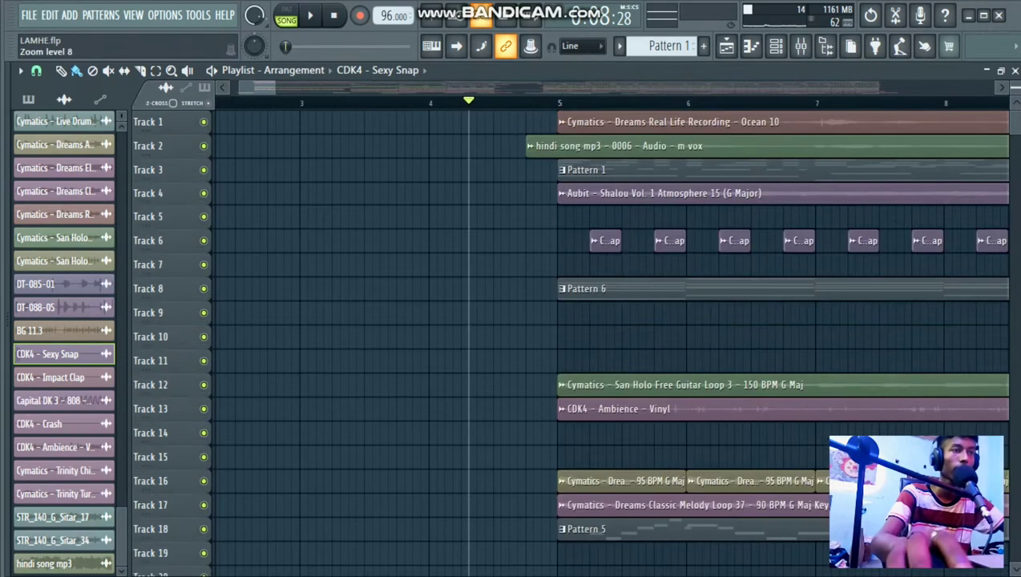
key("space")
scroll(471, 321, "down", 2)
scroll(471, 320, "down", 3)
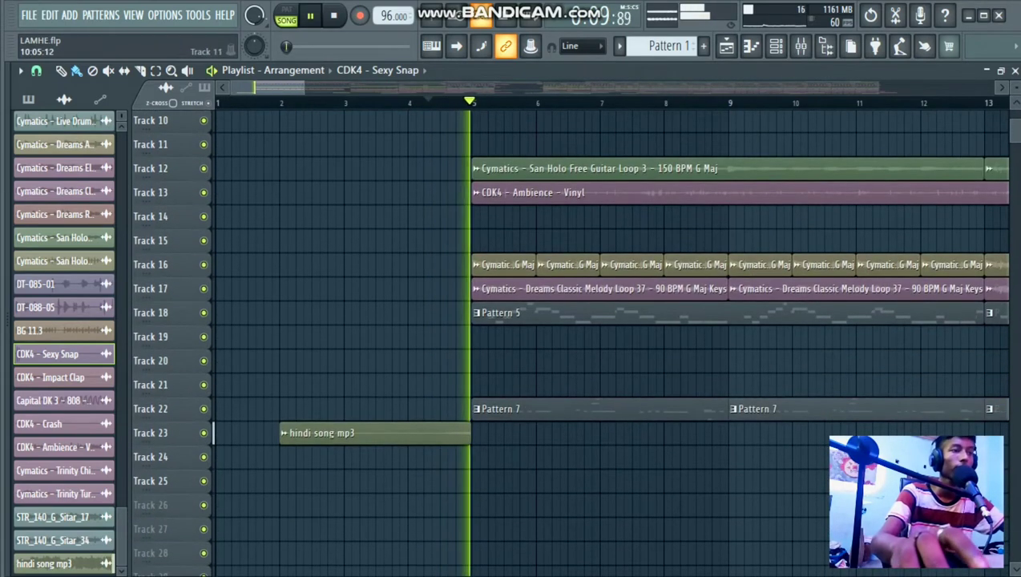
Show the mixer during playback, shift it to check the levels of all inserts, and close it
left_click(800, 46)
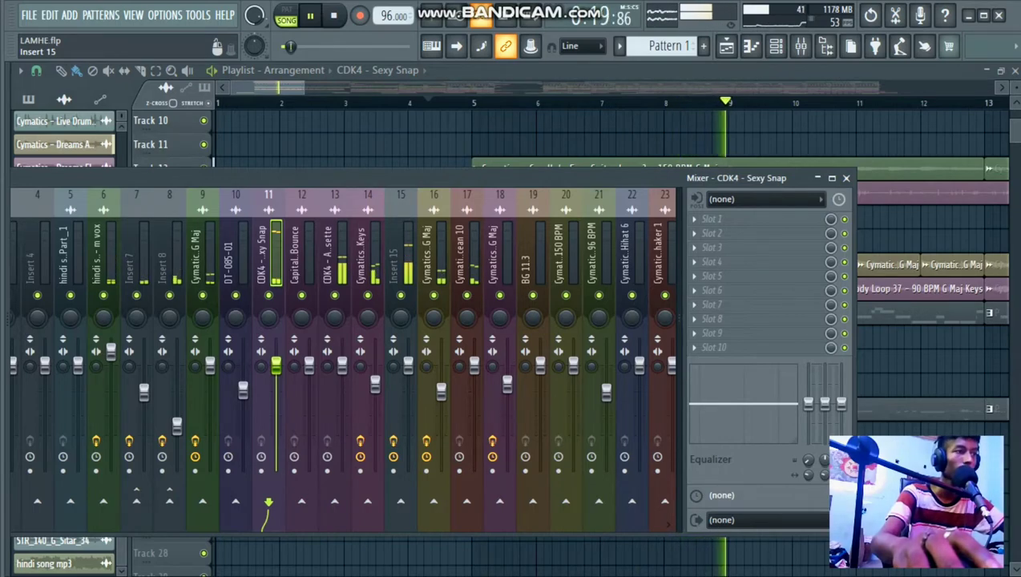
left_click_drag(497, 177, 652, 218)
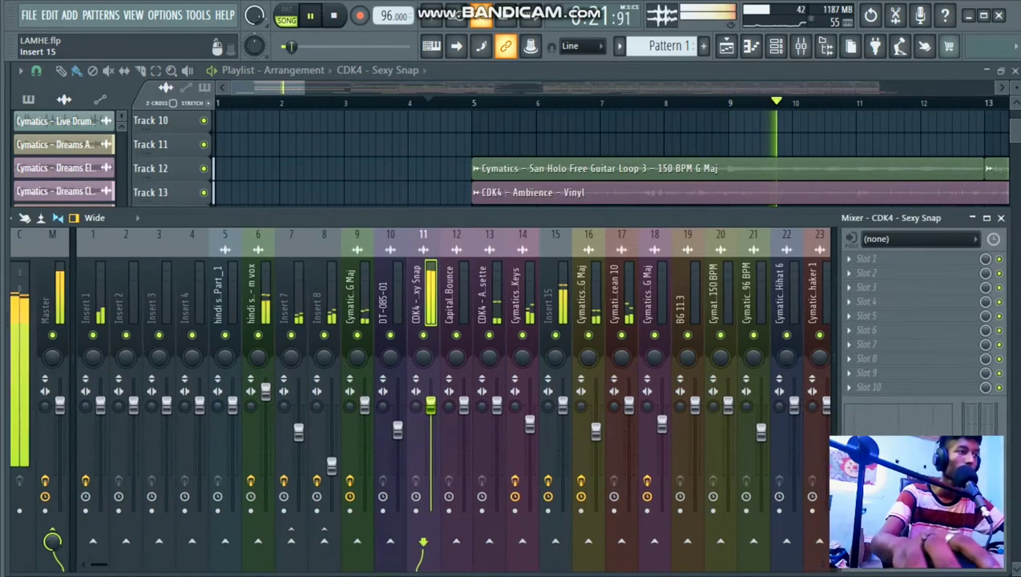
left_click_drag(561, 218, 501, 337)
left_click(940, 337)
Enlarge the track heights again and follow the full arrangement's playback from bar 10 to bar 16
scroll(345, 313, "down", 3)
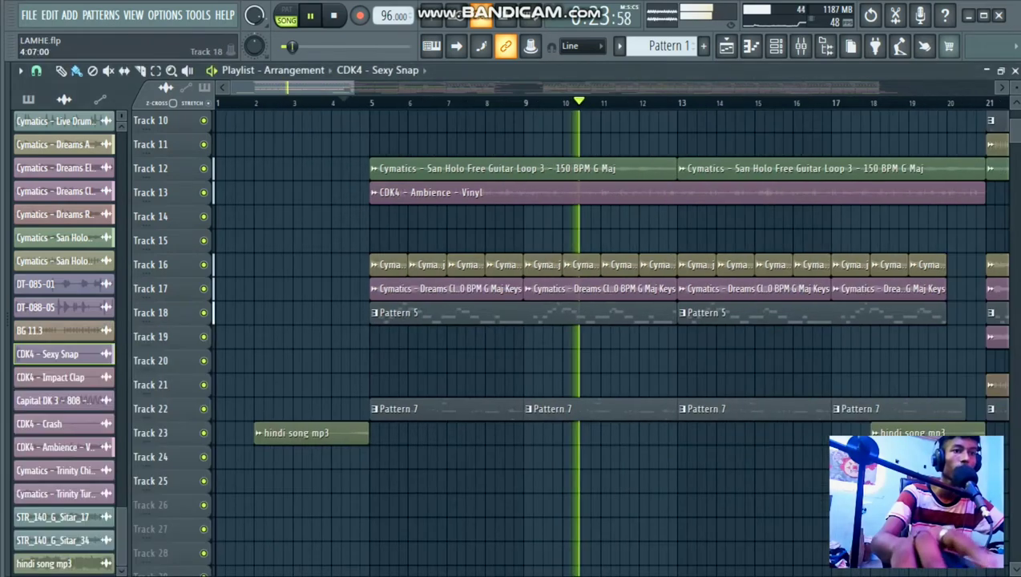
scroll(621, 313, "up", 3)
left_click_drag(1015, 102, 1016, 96)
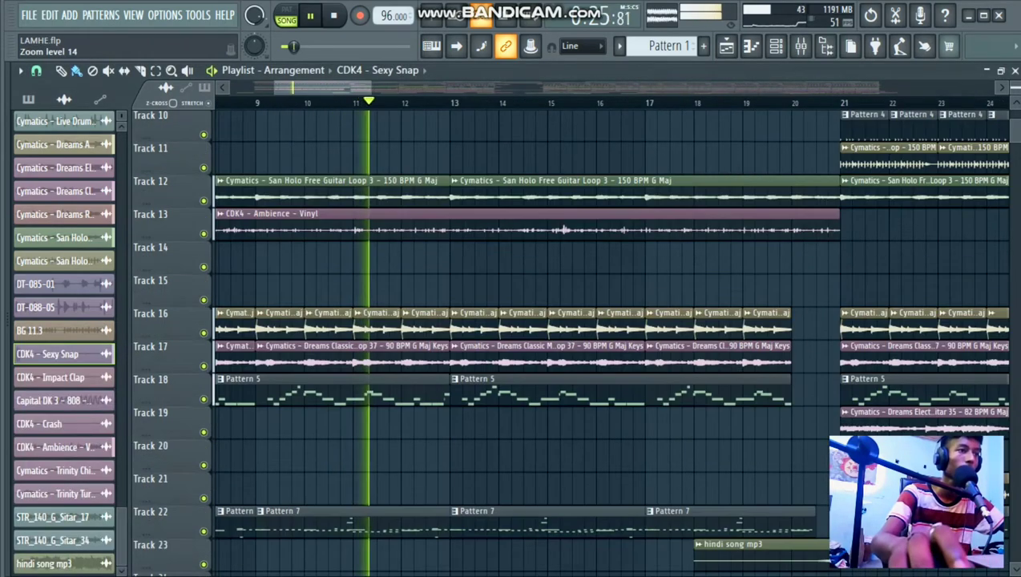
scroll(427, 393, "up", 3)
scroll(427, 393, "up", 5)
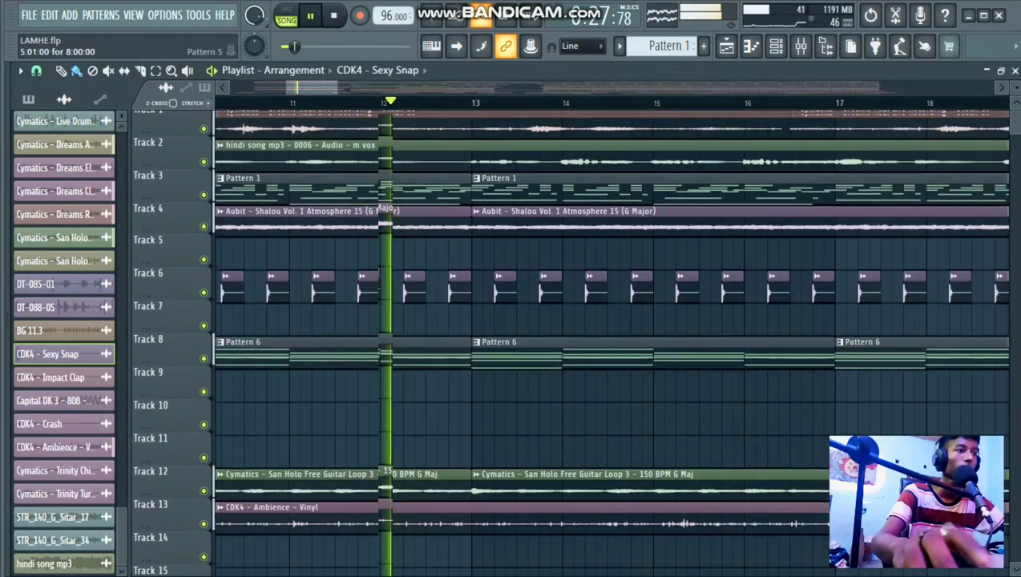
scroll(483, 390, "up", 3)
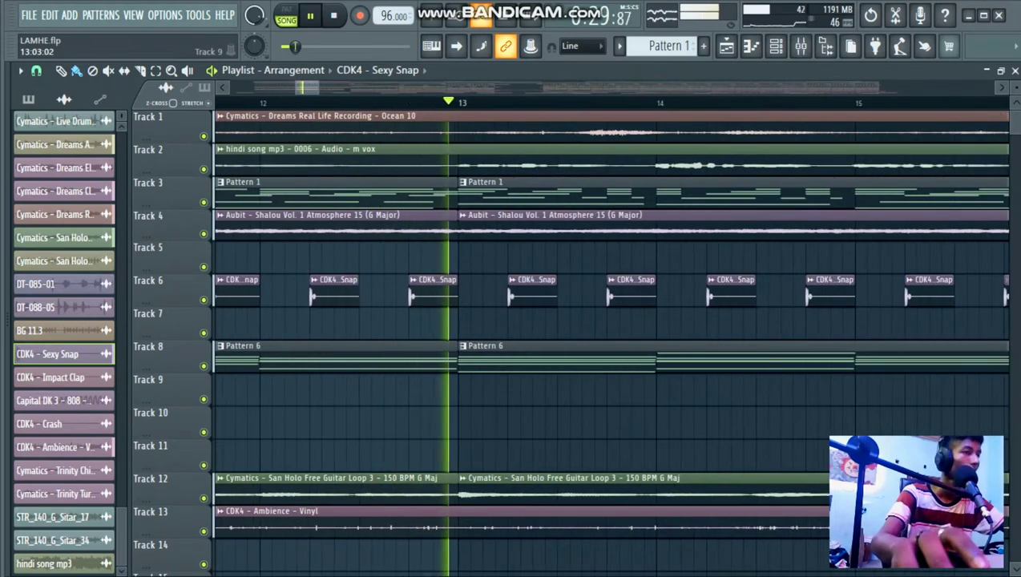
scroll(483, 390, "down", 3)
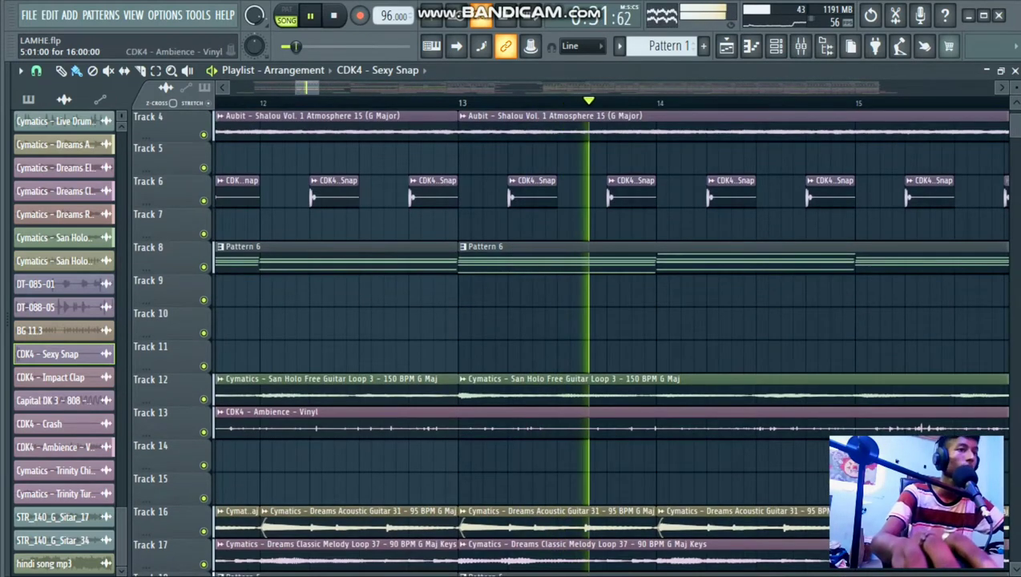
scroll(323, 424, "down", 3)
scroll(516, 449, "up", 2)
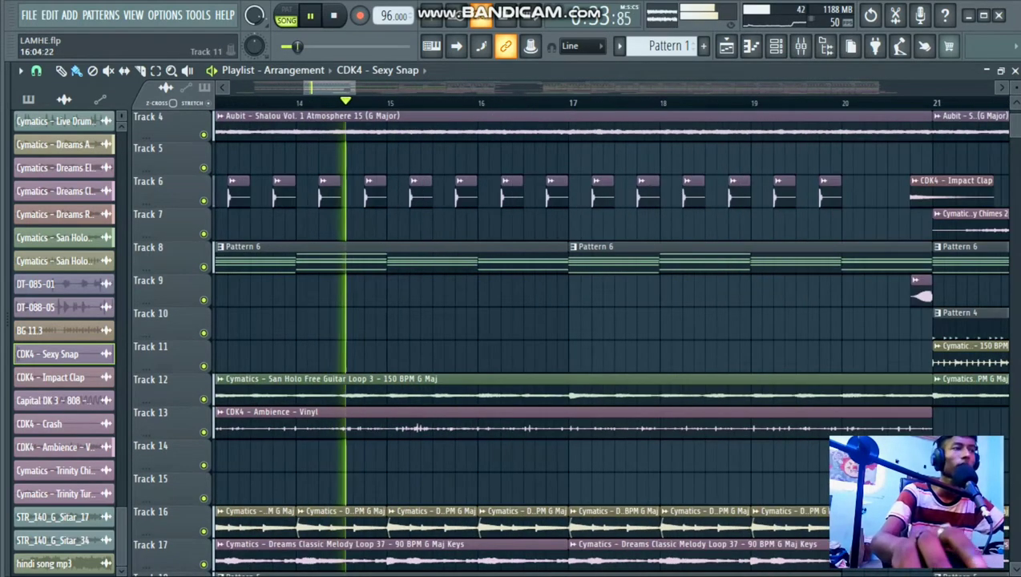
scroll(492, 357, "up", 3)
scroll(493, 356, "up", 3)
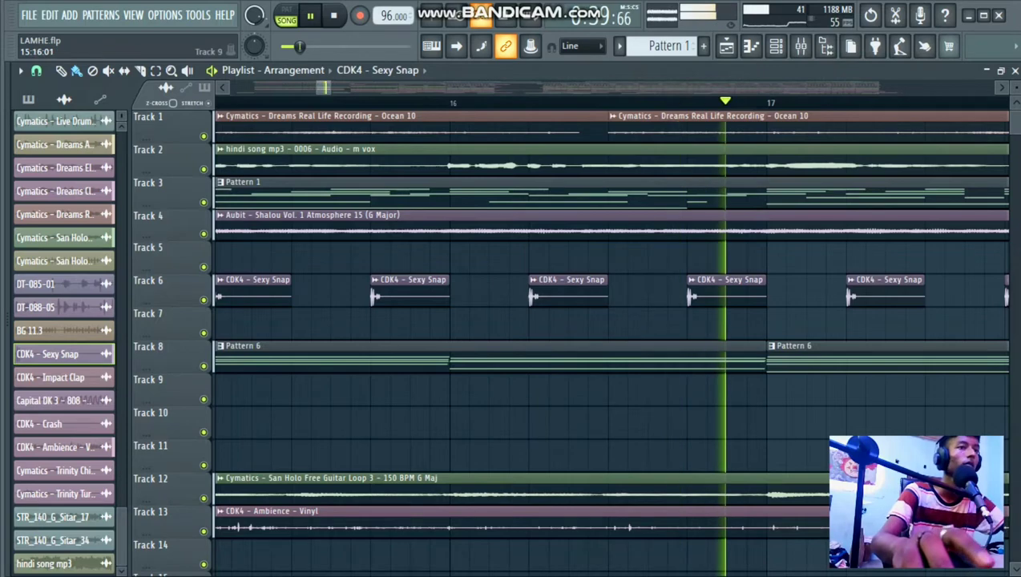
Follow playback from bar 17 to the Impact Clap and Bounce clips just before bar 21, and stop there
scroll(385, 356, "down", 5)
scroll(550, 356, "up", 1)
scroll(561, 356, "up", 5)
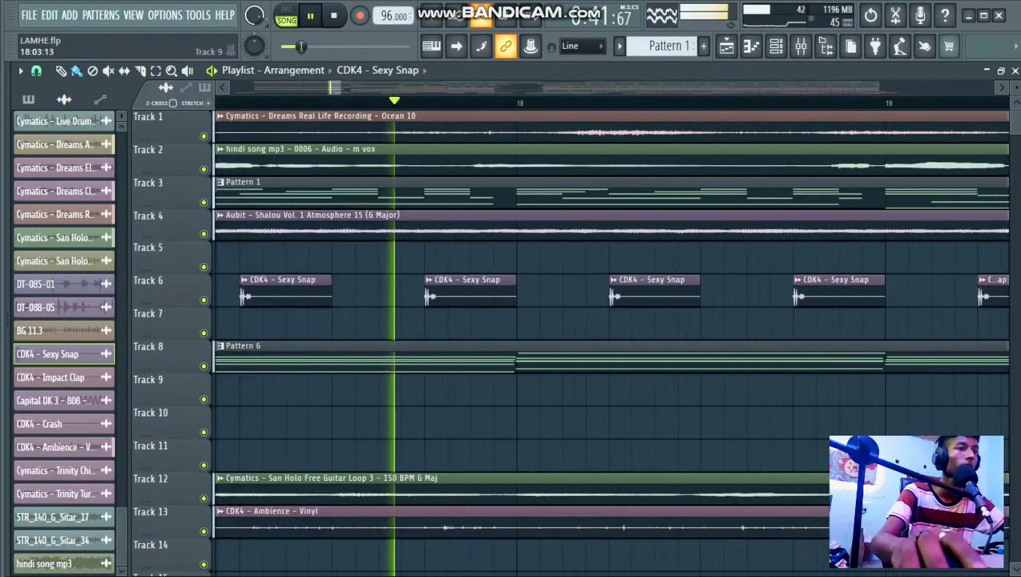
scroll(560, 357, "up", 3)
scroll(561, 356, "down", 5)
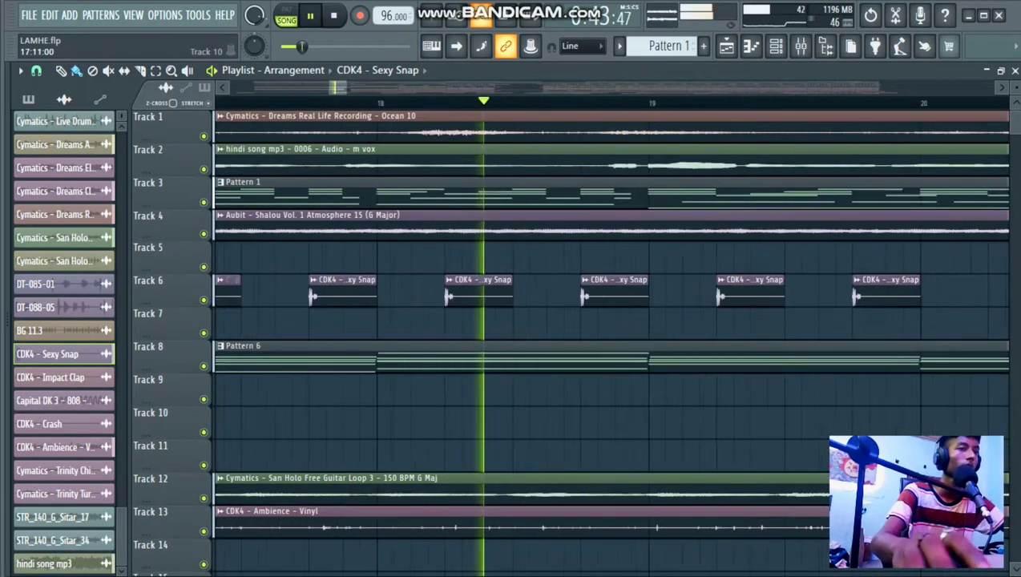
scroll(561, 356, "down", 5)
scroll(561, 357, "up", 3)
scroll(561, 357, "up", 1)
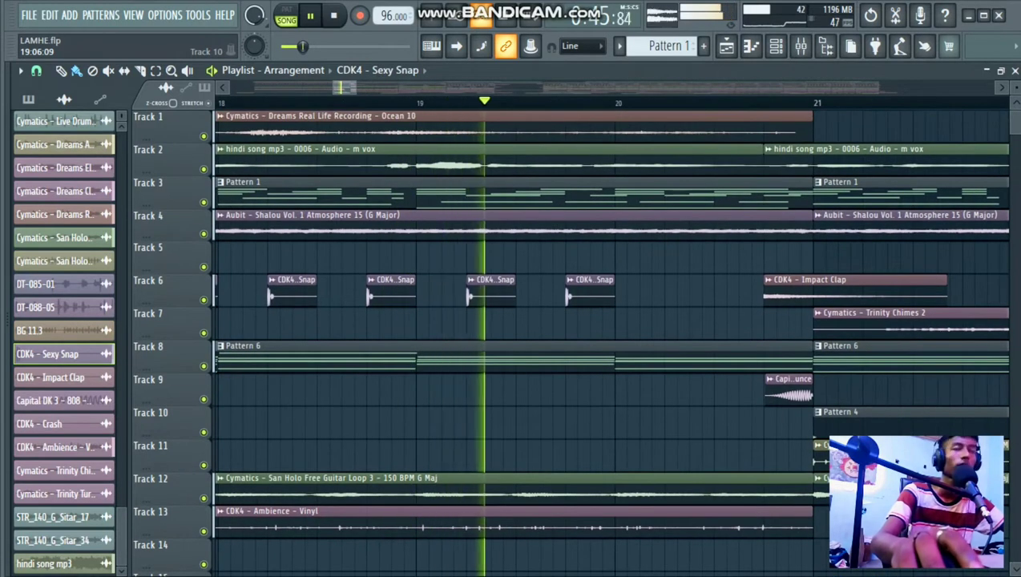
scroll(603, 408, "up", 4)
scroll(456, 393, "down", 4)
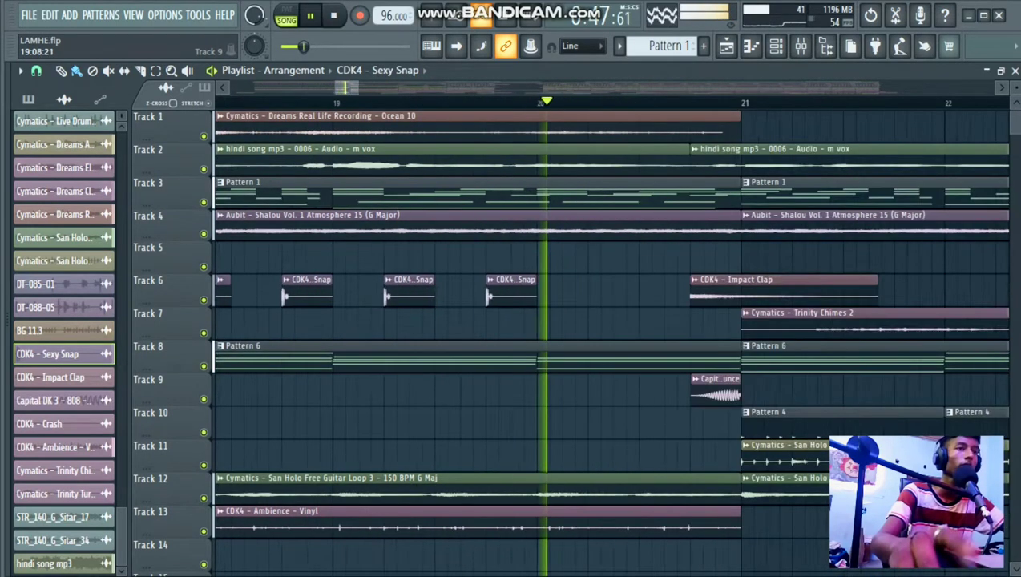
scroll(560, 393, "up", 3)
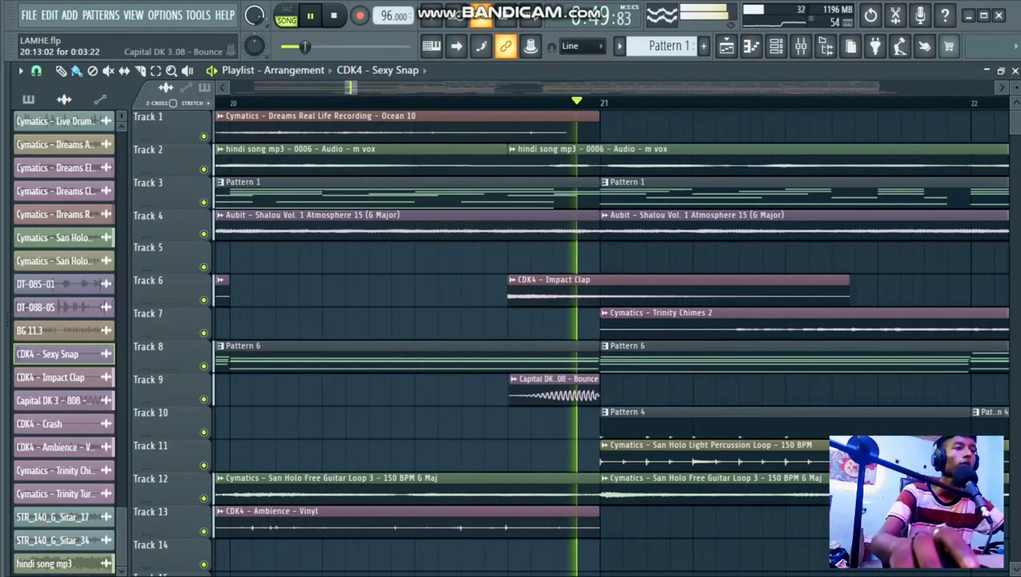
key("space")
Open the channel settings of the hindi song m vox vocal clip on Track 2, review them and close them
scroll(697, 360, "down", 5)
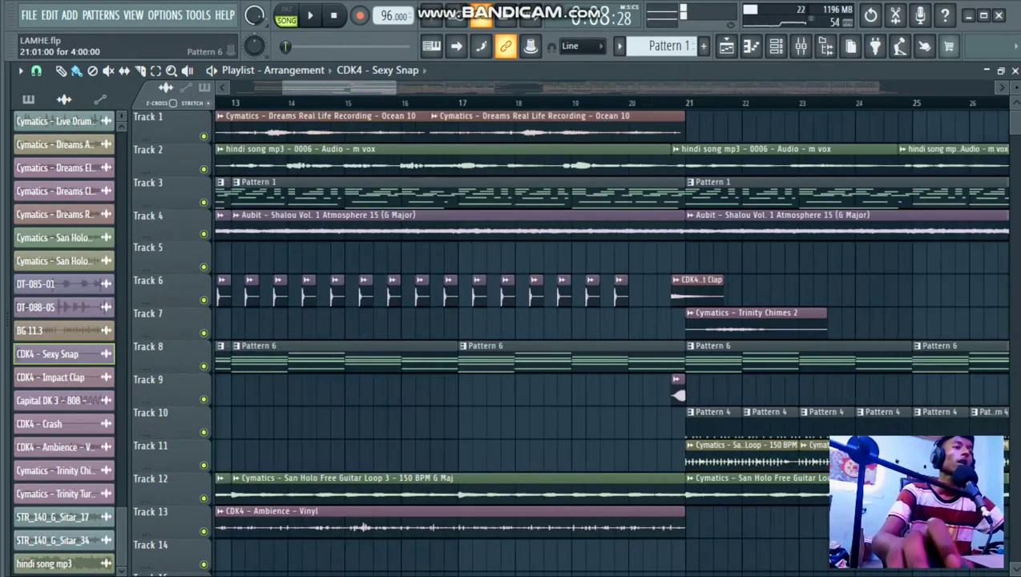
scroll(609, 344, "down", 5)
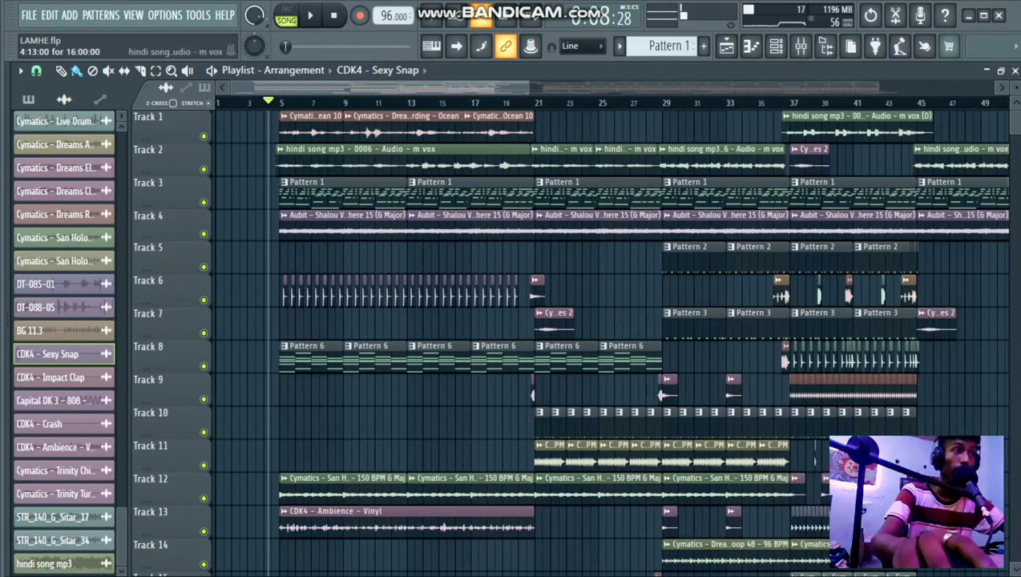
double_click(438, 160)
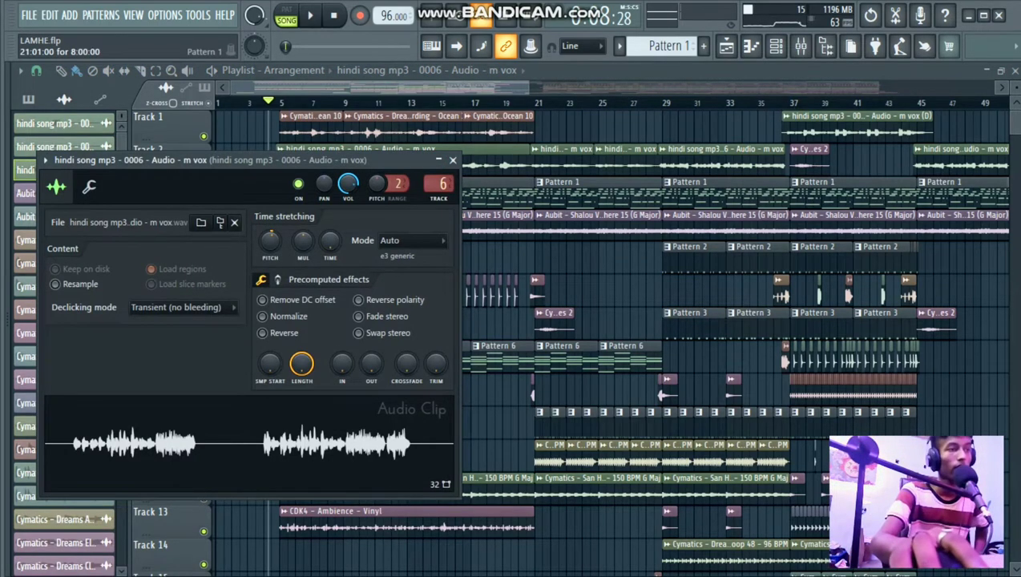
key("Escape")
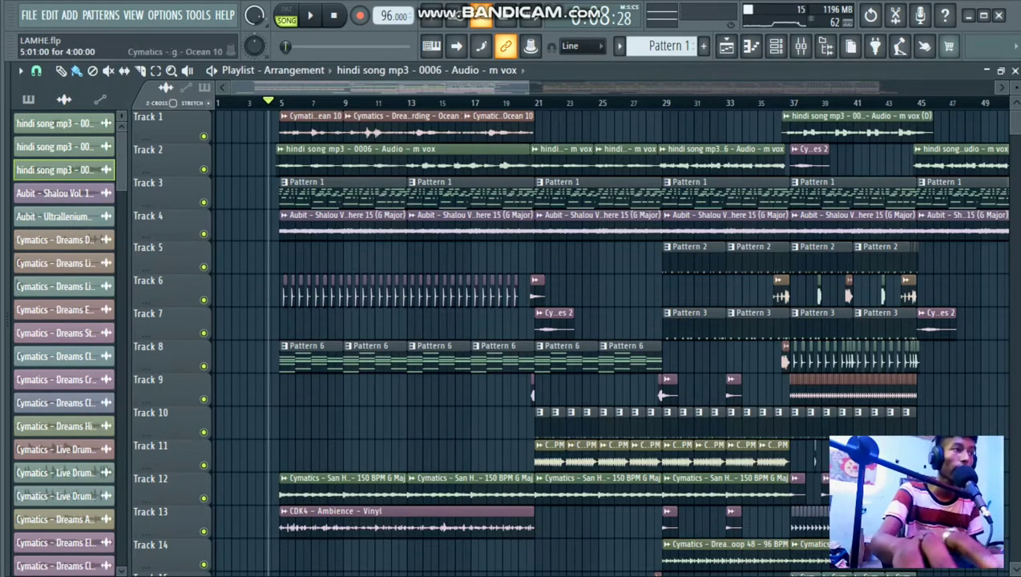
Place the playhead at bar 5, and review the intro layers on Tracks 1 to 23 and the section following bar 21
scroll(283, 102, "up", 5)
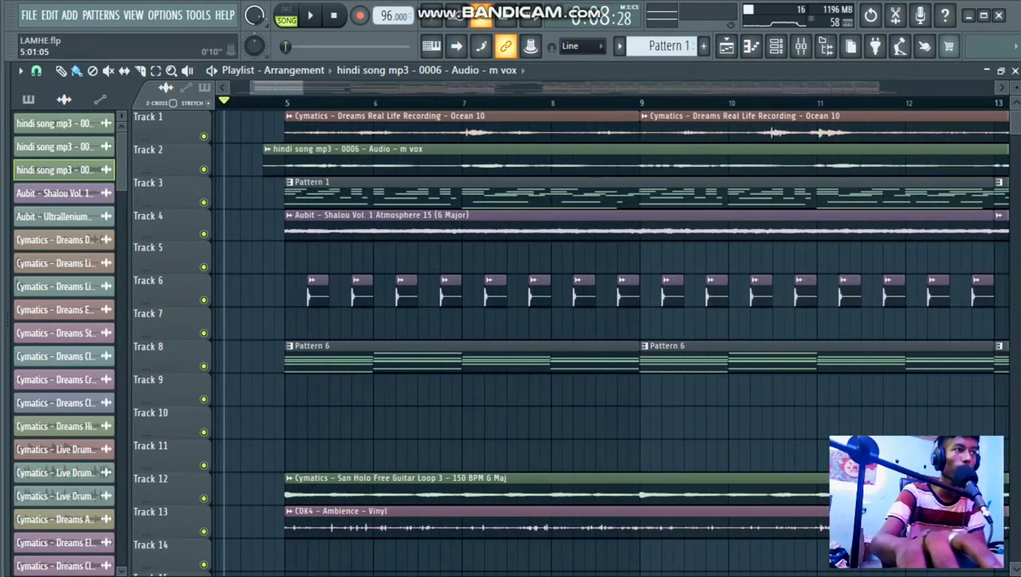
left_click(284, 102)
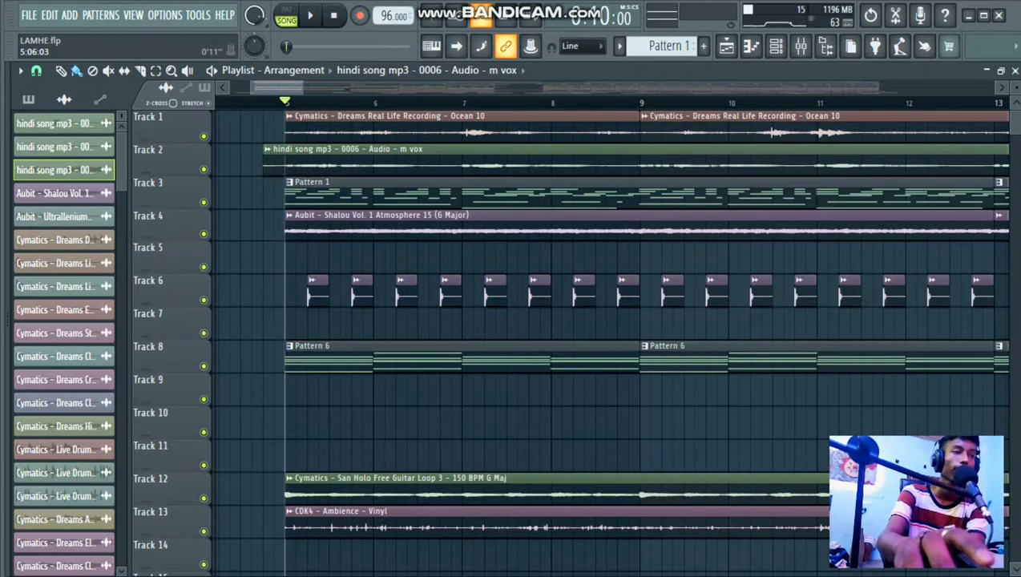
scroll(448, 253, "down", 14)
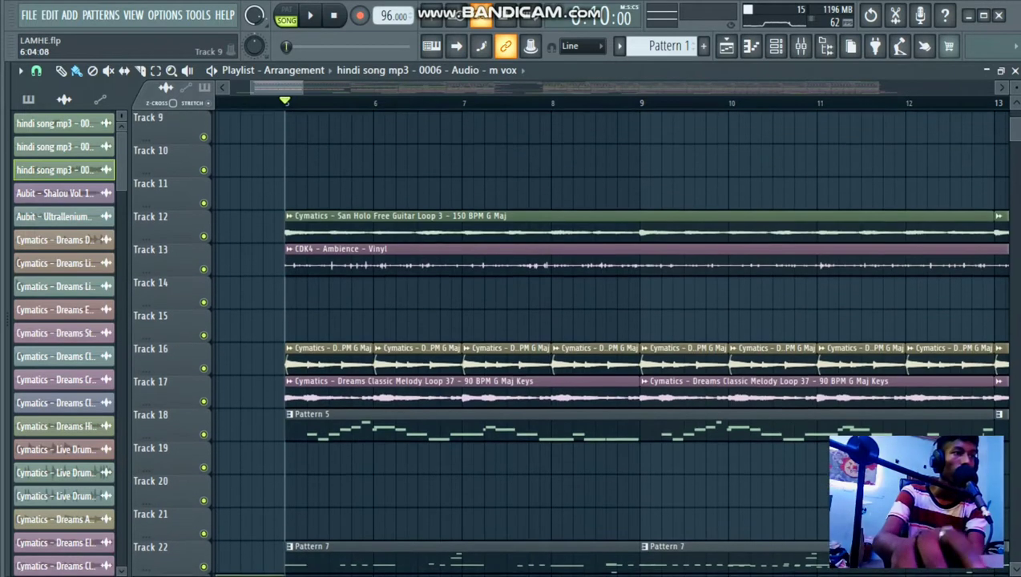
scroll(449, 253, "up", 14)
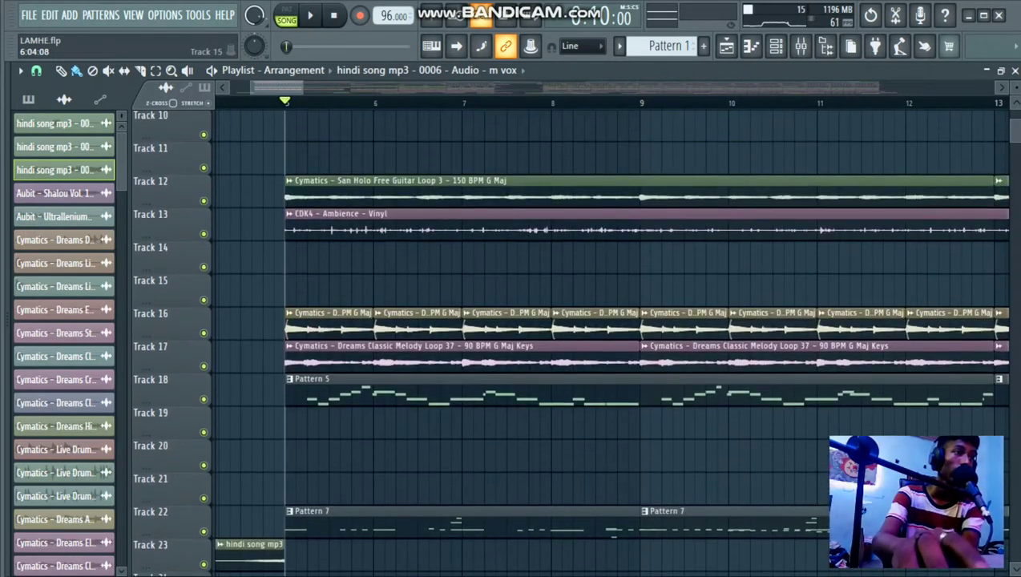
scroll(448, 252, "down", 10)
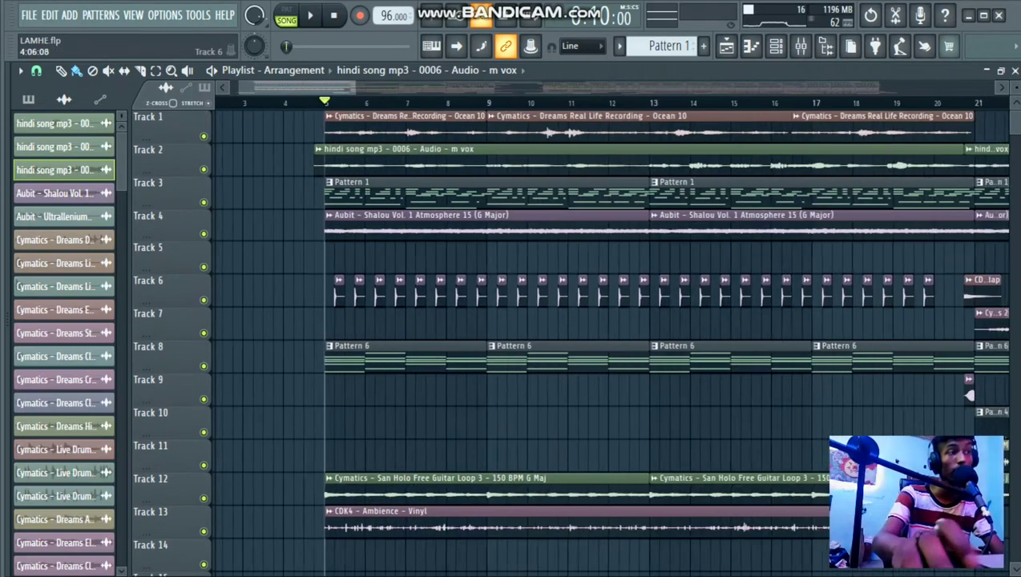
scroll(439, 320, "up", 10)
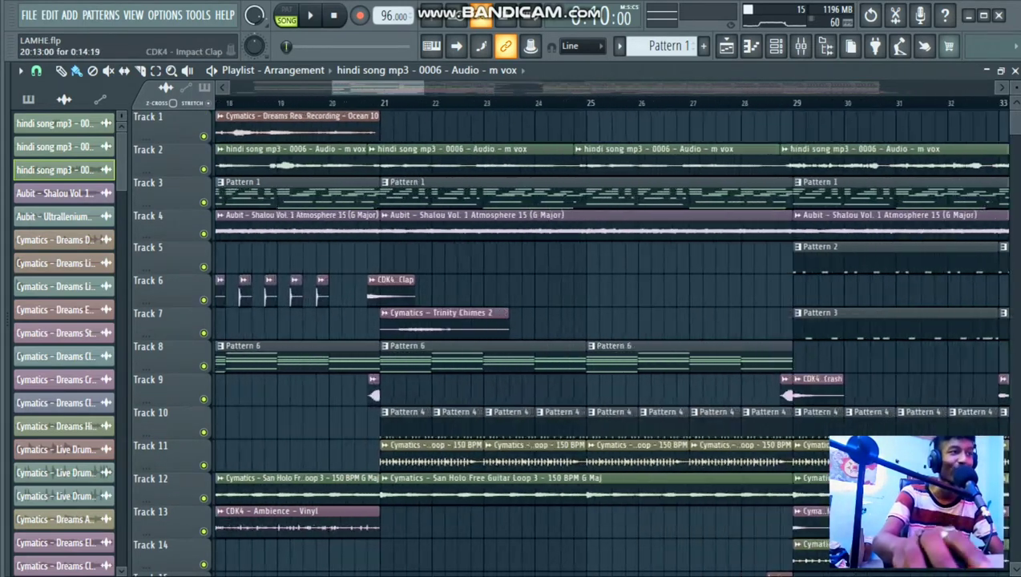
Review the channel settings of the CDK4 - Impact Clap and Capital DK 3 - 808 - Bounce clips before bar 21, and close them
scroll(497, 240, "down", 5)
scroll(458, 133, "up", 6)
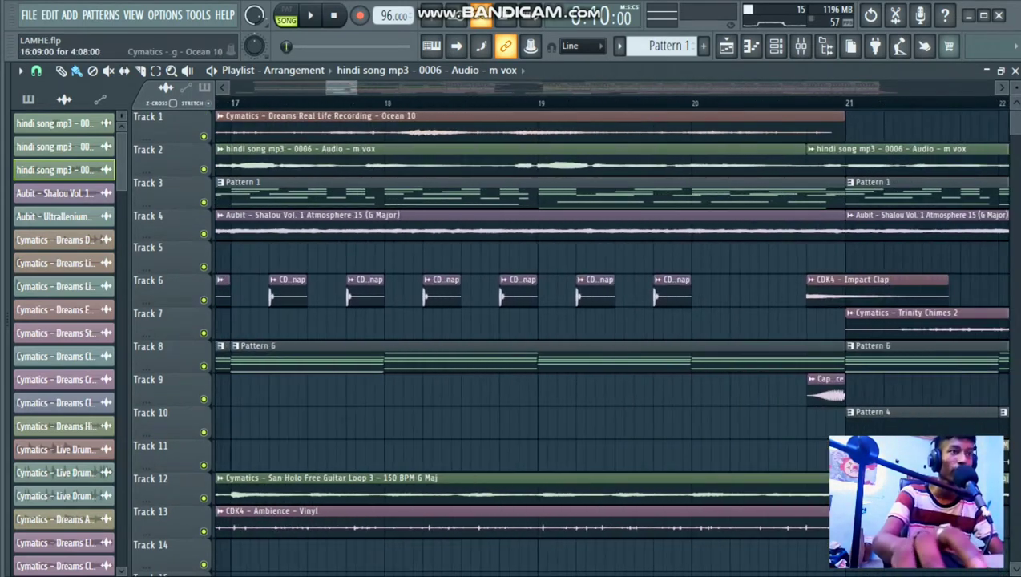
scroll(449, 194, "down", 4)
scroll(549, 292, "up", 6)
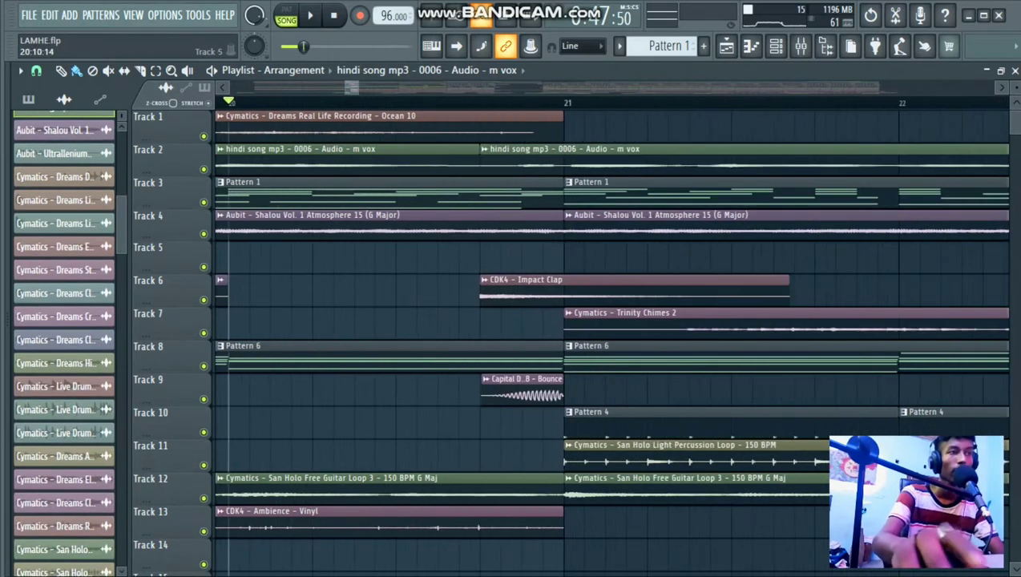
double_click(549, 290)
left_click_drag(432, 277, 512, 158)
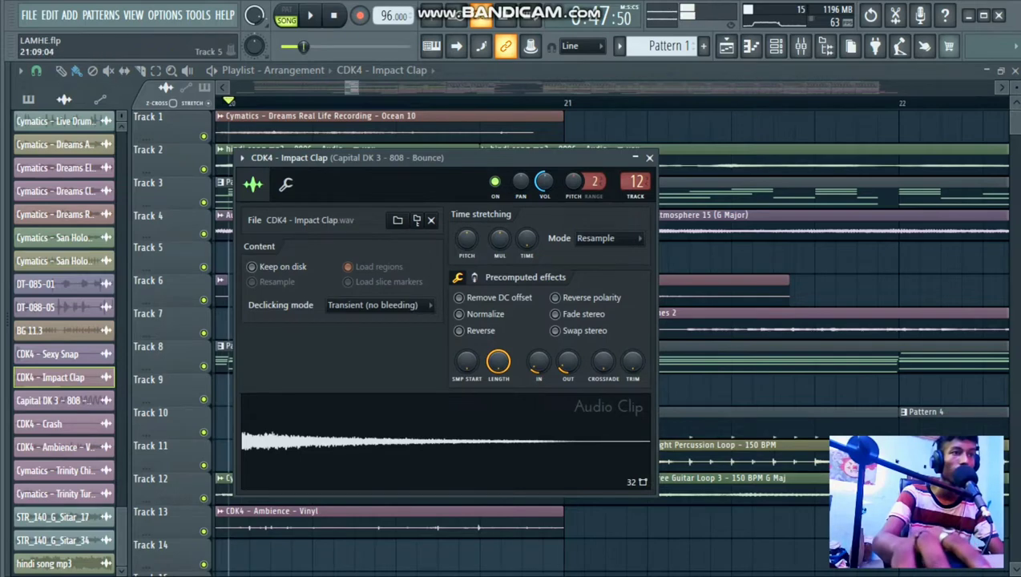
key("Escape")
double_click(521, 390)
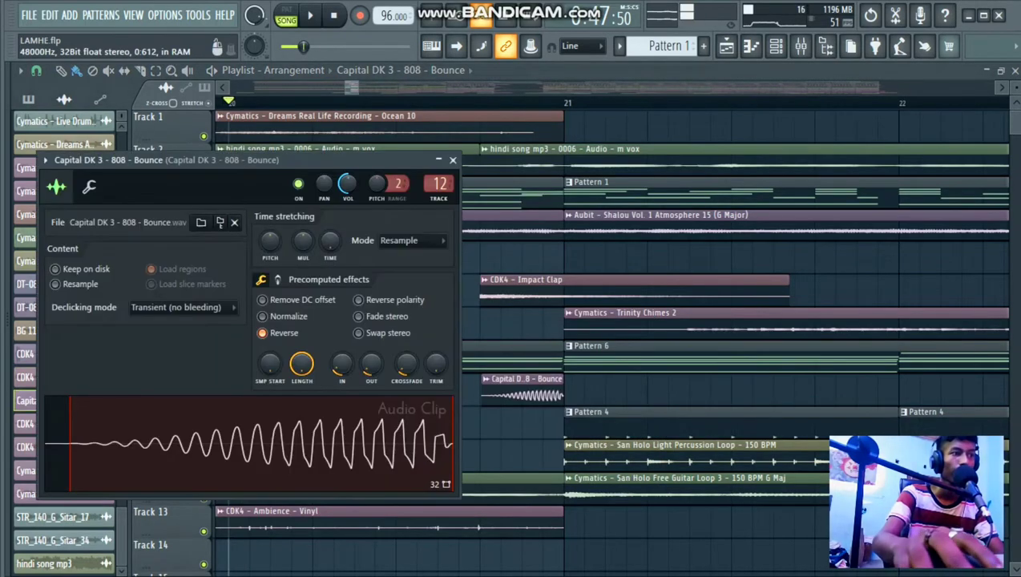
key("Escape")
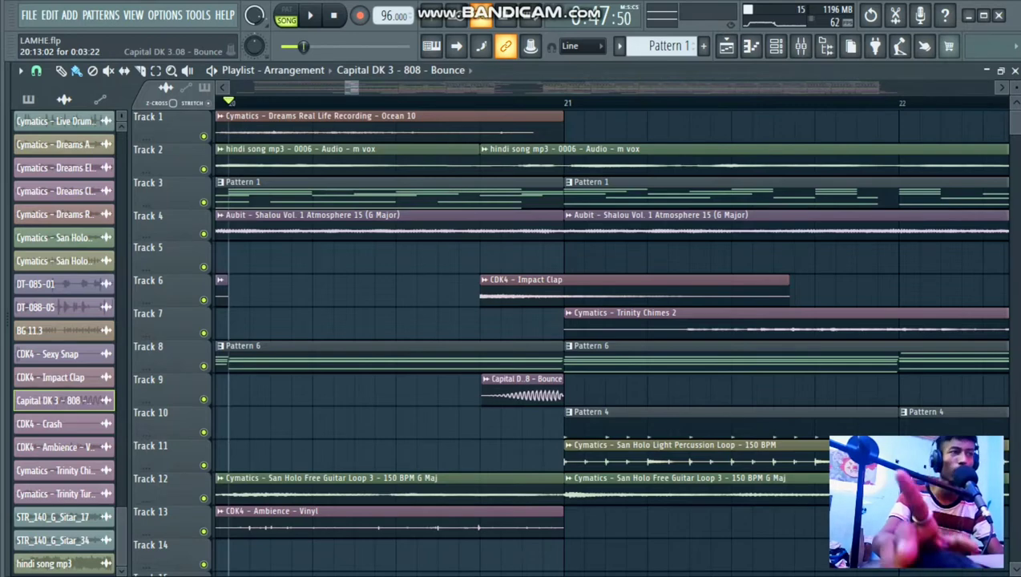
Open the channel settings of the San Holo Light Percussion Loop clip on Track 11, review them and close them
scroll(618, 357, "down", 2)
scroll(623, 358, "down", 2)
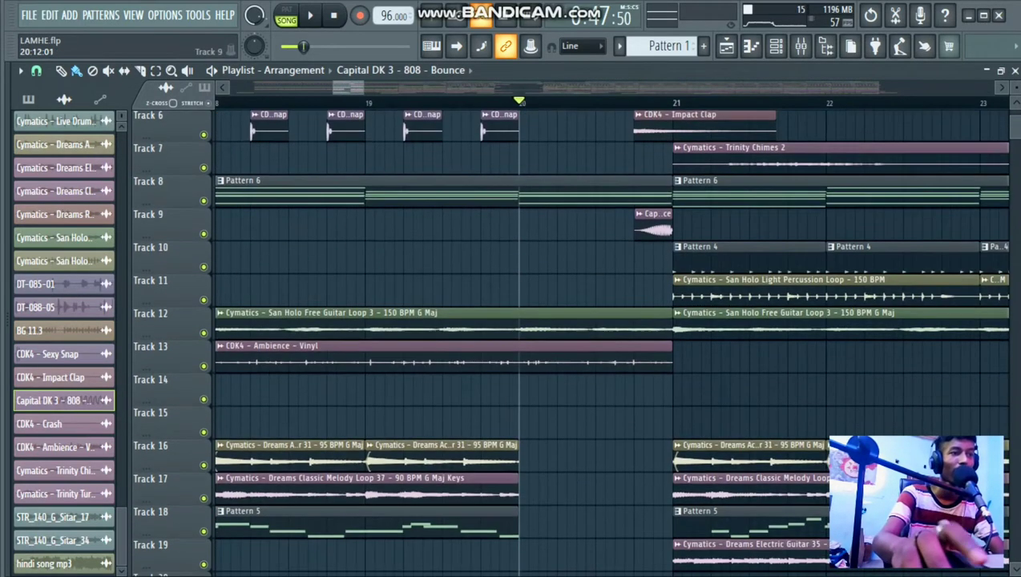
scroll(623, 357, "down", 4)
scroll(689, 352, "up", 4)
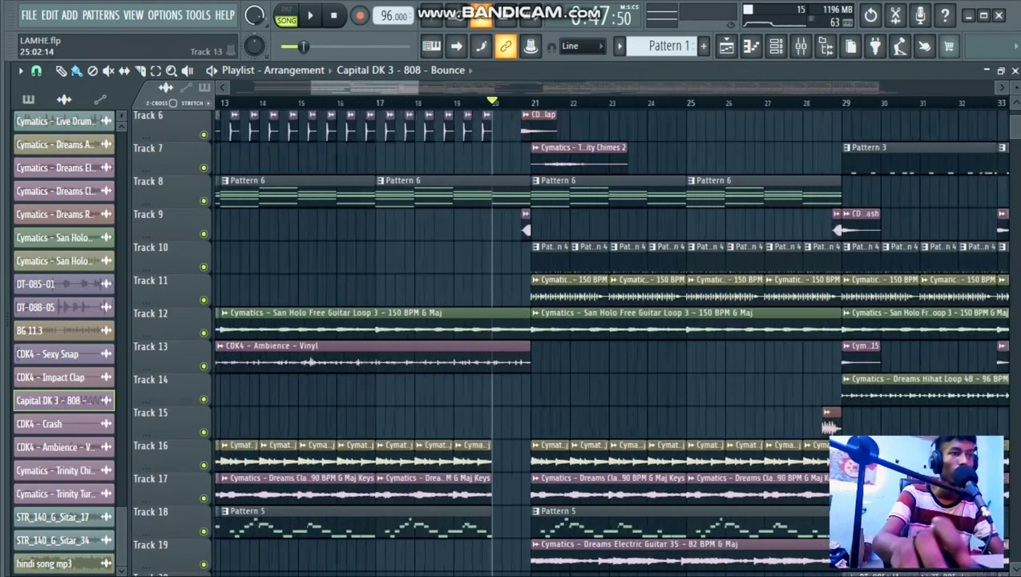
double_click(505, 292)
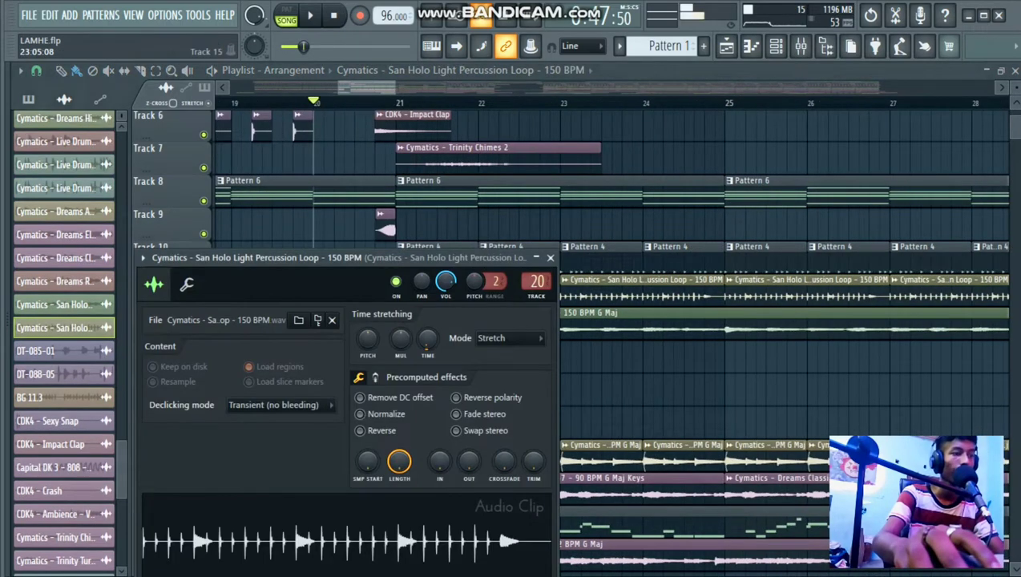
key("Escape")
Place the playhead at bar 21, solo Track 10, play its Pattern 4 clips and stop
scroll(448, 391, "up", 2)
scroll(445, 391, "up", 3)
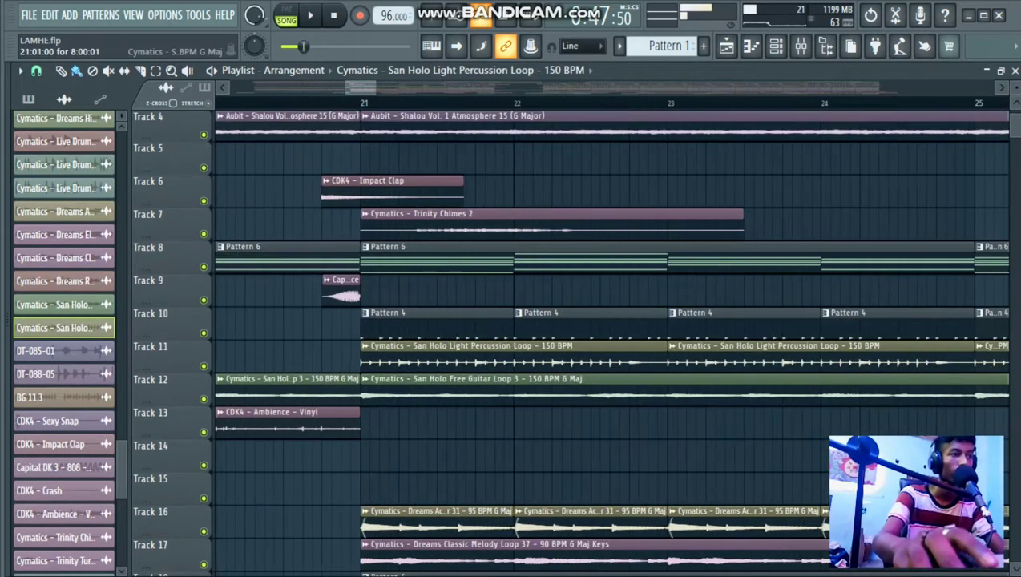
key("space")
right_click(203, 332)
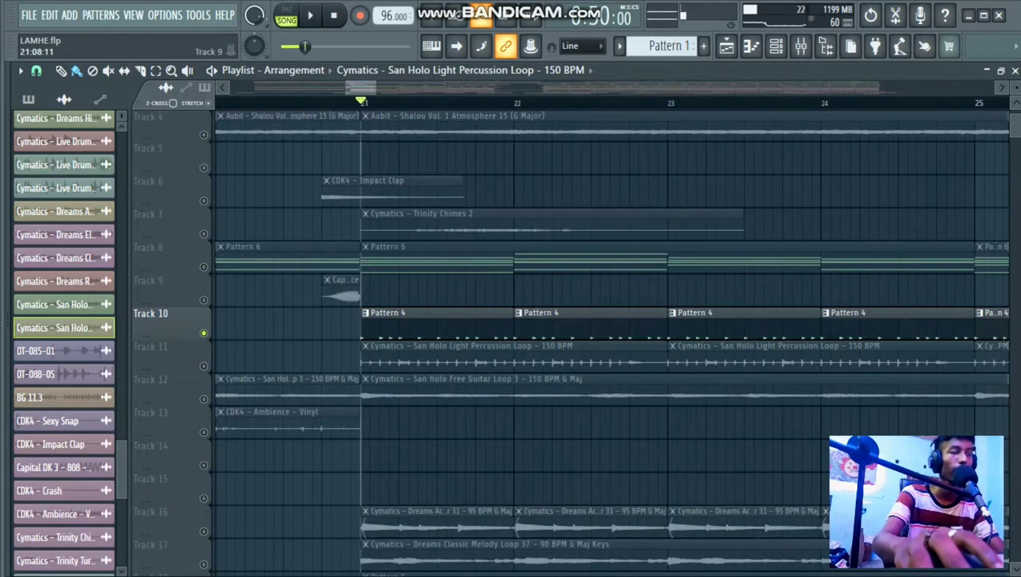
key("space")
scroll(204, 332, "up", 3)
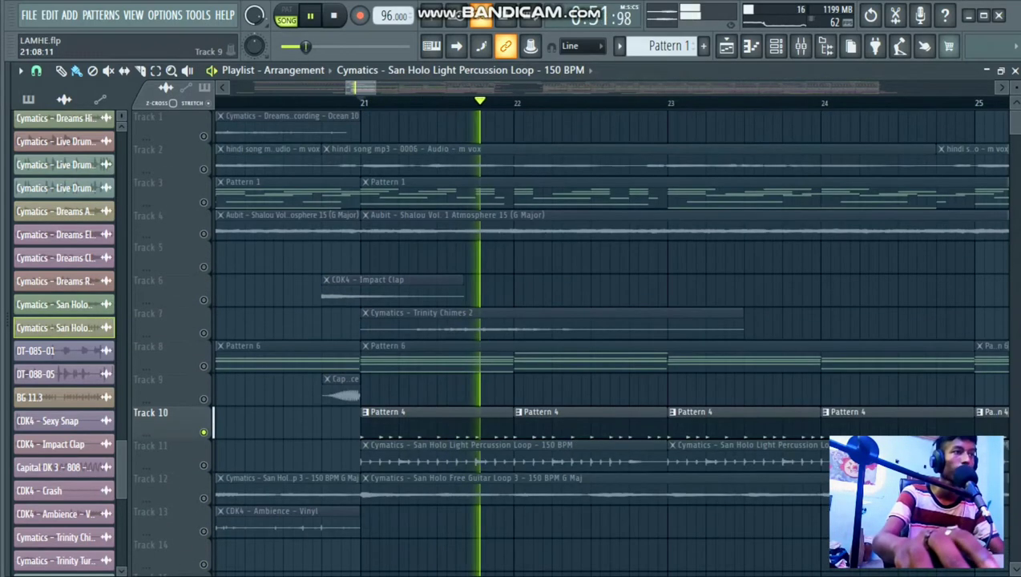
key("space")
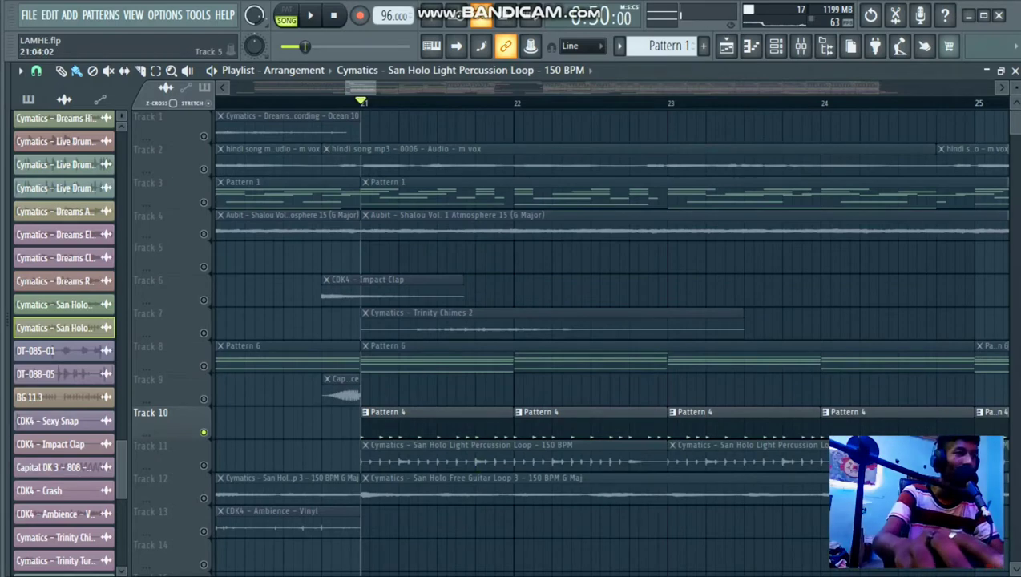
Solo Track 7 and play the Cymatics - Trinity Chimes 2 clip from bar 21, and stop
scroll(389, 257, "down", 1)
right_click(204, 300)
key("space")
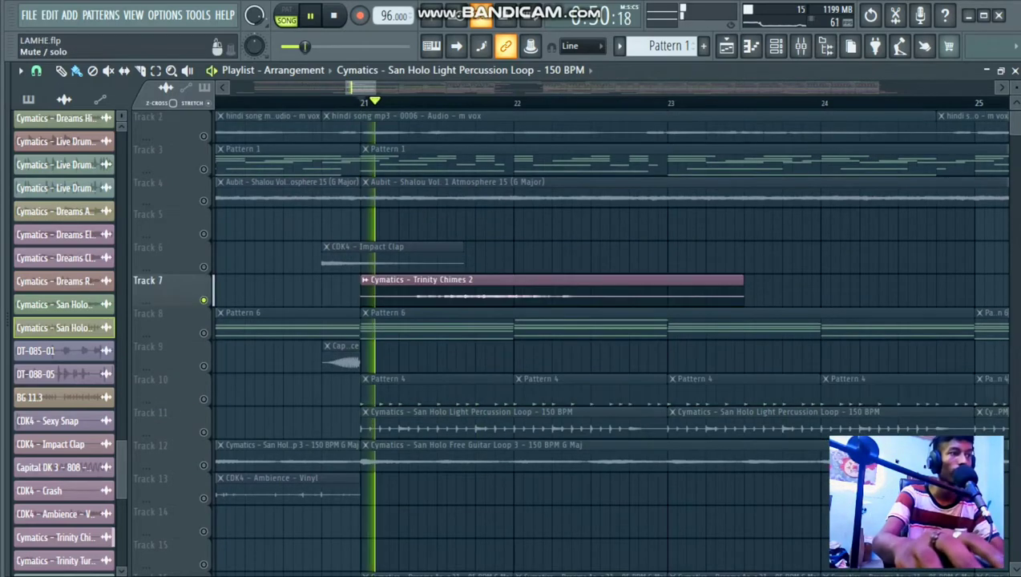
scroll(400, 327, "down", 8)
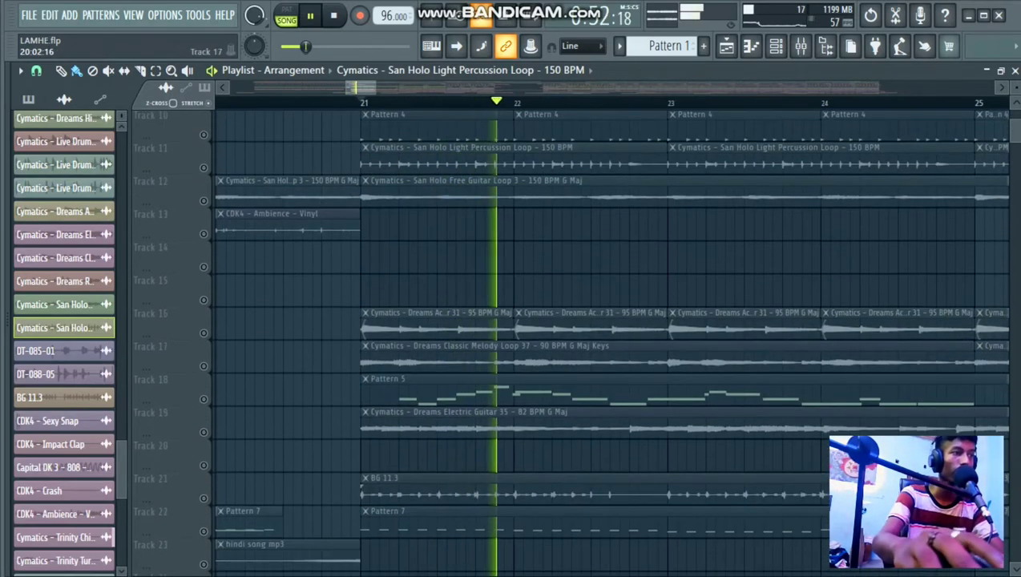
key("space")
Solo Track 21, play the BG 11.3 clip from bar 21 while reviewing its channel settings, and stop after closing them
scroll(609, 336, "down", 4)
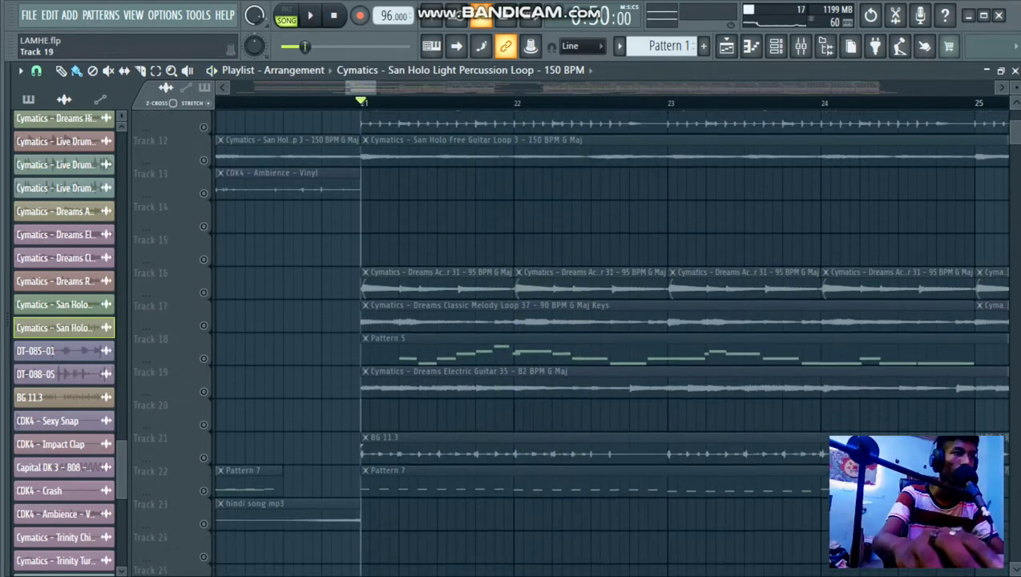
right_click(204, 366)
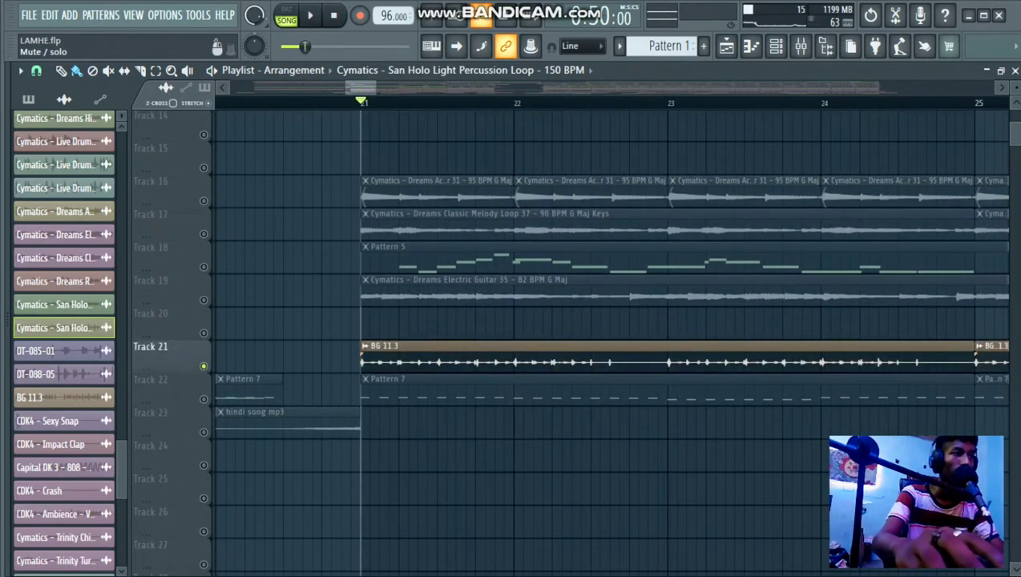
key("space")
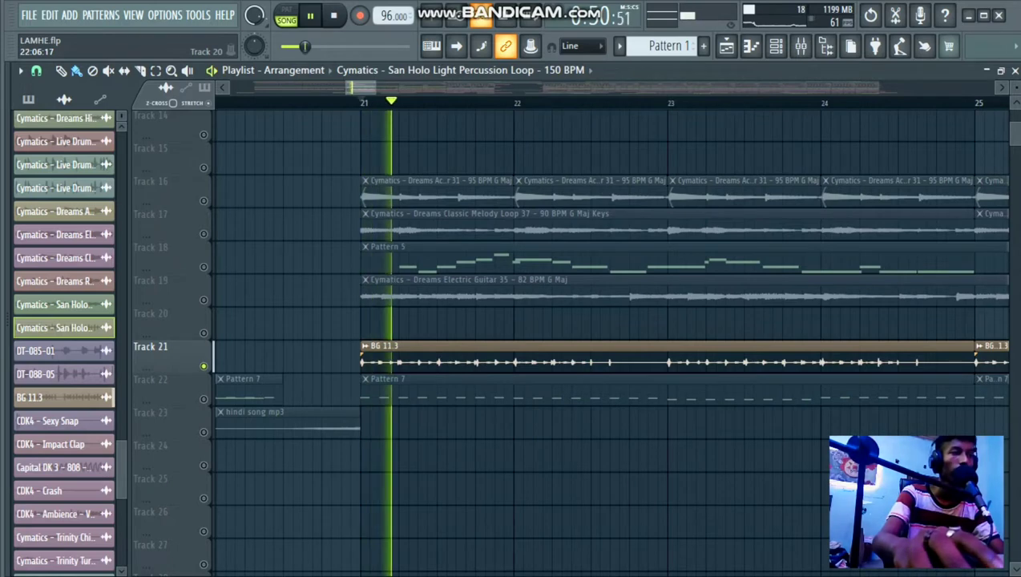
double_click(437, 353)
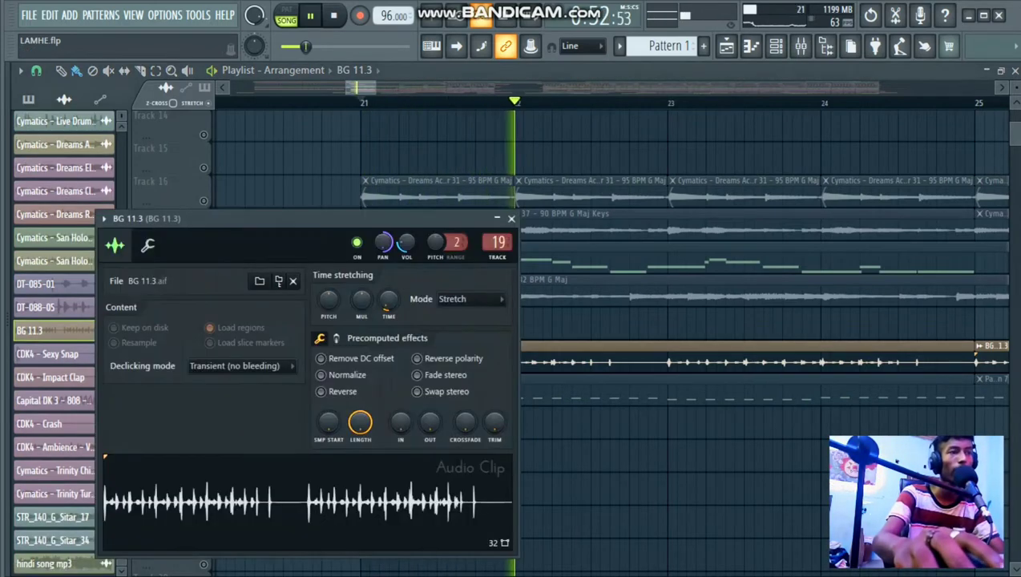
left_click(508, 219)
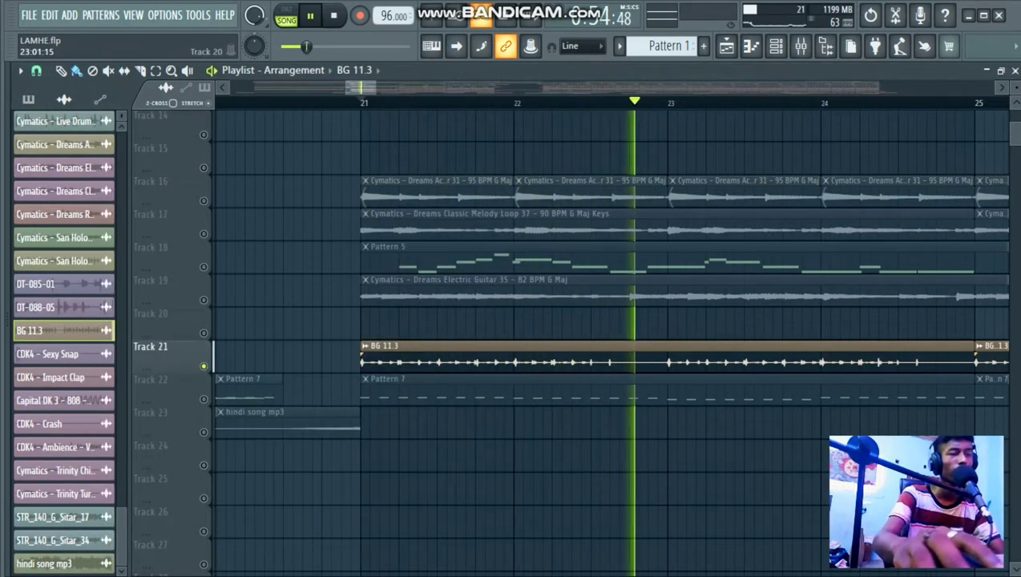
key("space")
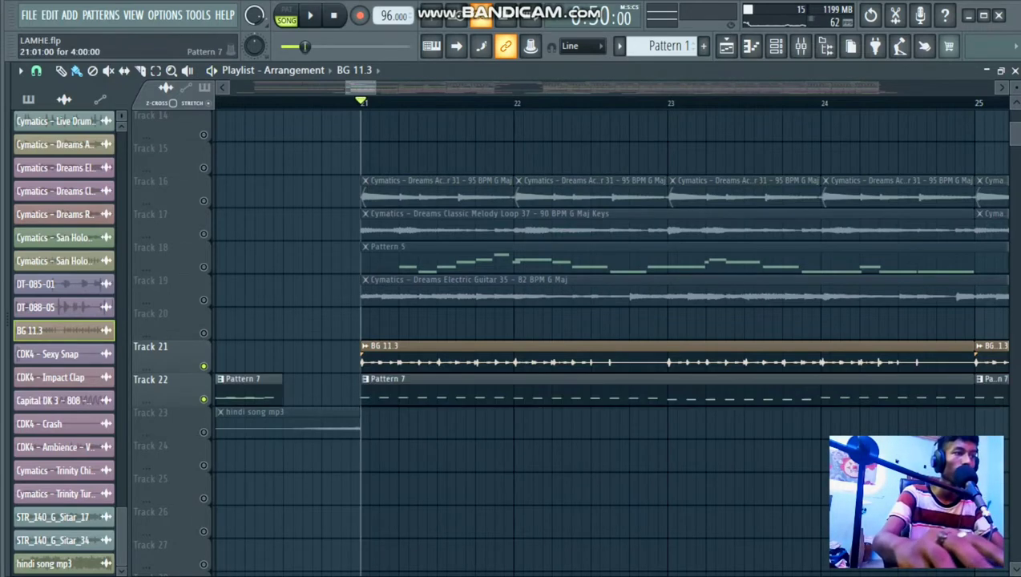
Unmute Track 22 and play its Pattern 7 together with BG 11.3 on Track 21 from bar 21, and stop
key("space")
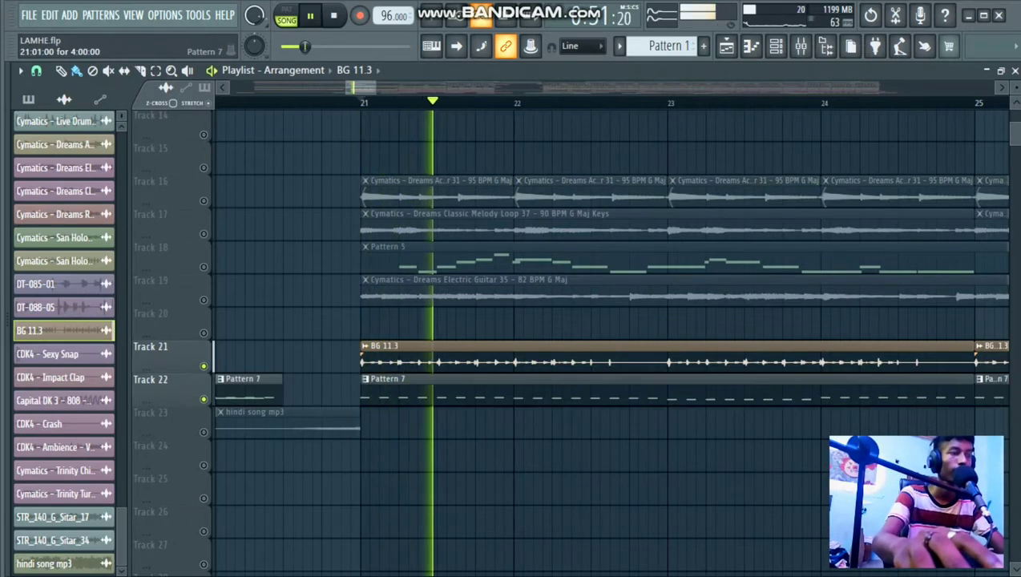
scroll(384, 402, "down", 4)
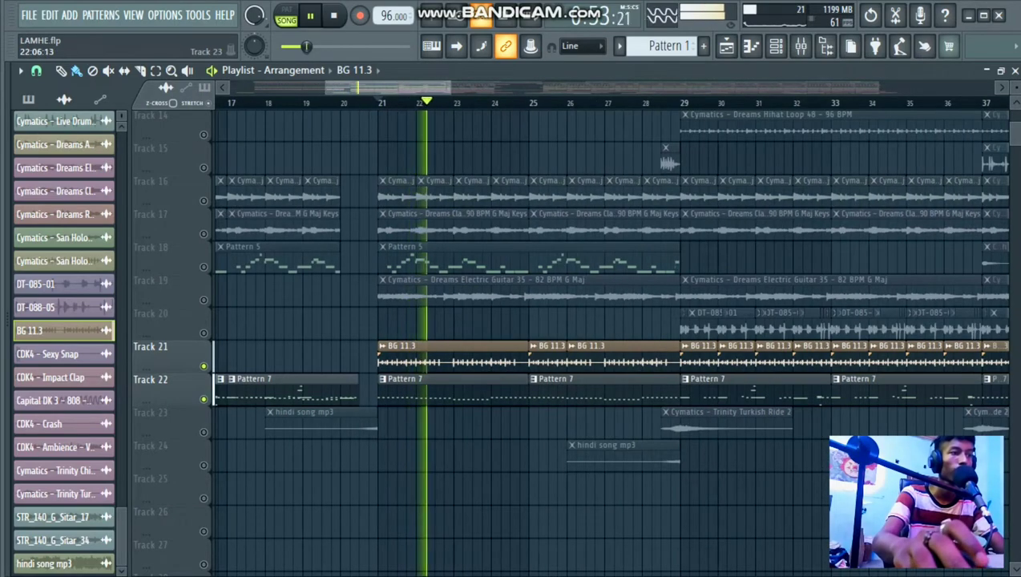
scroll(449, 394, "up", 2)
scroll(449, 394, "up", 2)
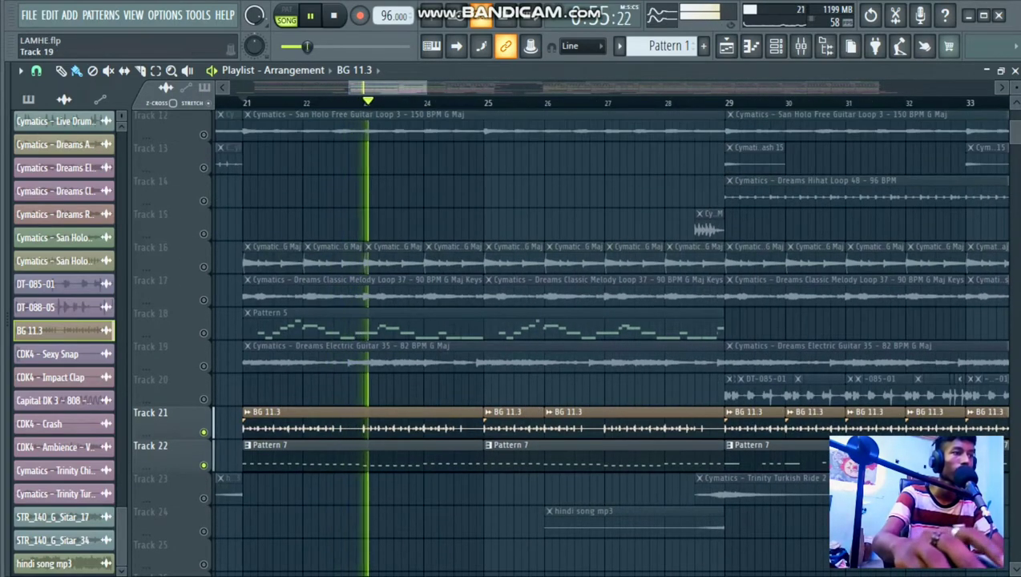
scroll(383, 372, "up", 2)
key("space")
Solo Track 10 again, replay its Pattern 4 clips from bar 21 and stop
scroll(384, 372, "down", 3)
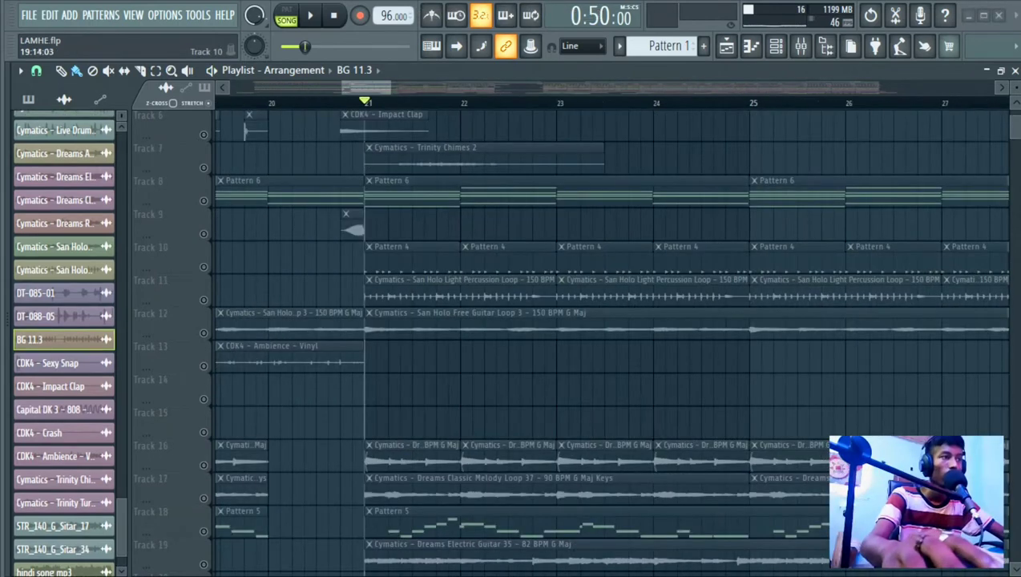
key("space")
scroll(214, 192, "down", 2)
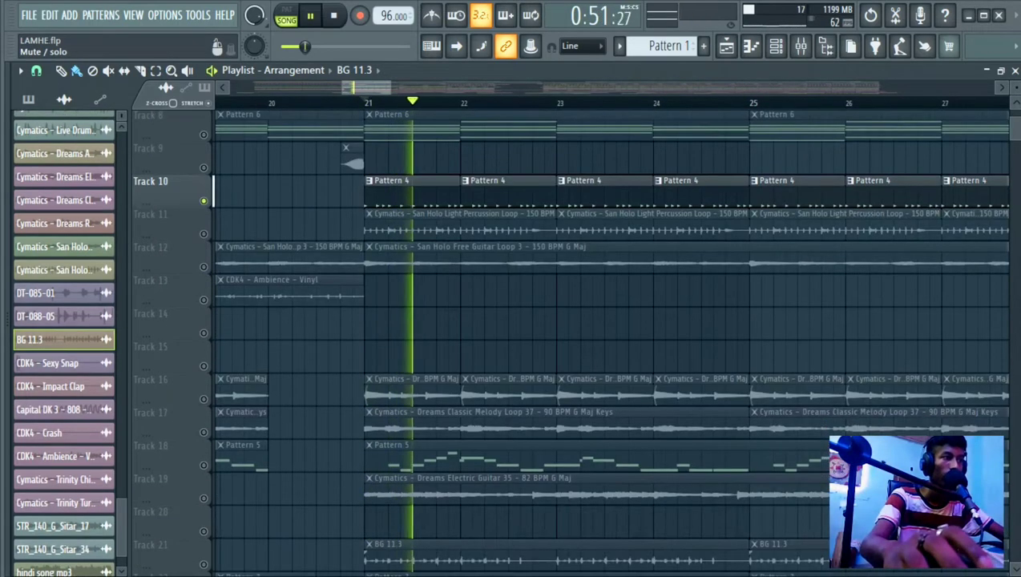
key("space")
Solo Track 12 and play the San Holo Free Guitar Loop 3 clip from bar 21, and stop
right_click(203, 266)
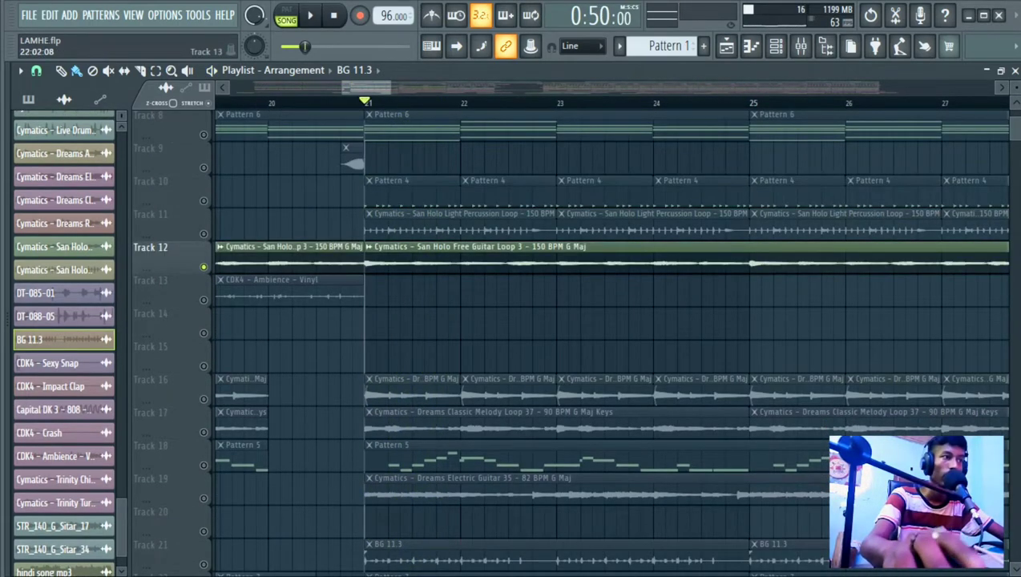
key("space")
scroll(561, 337, "down", 6)
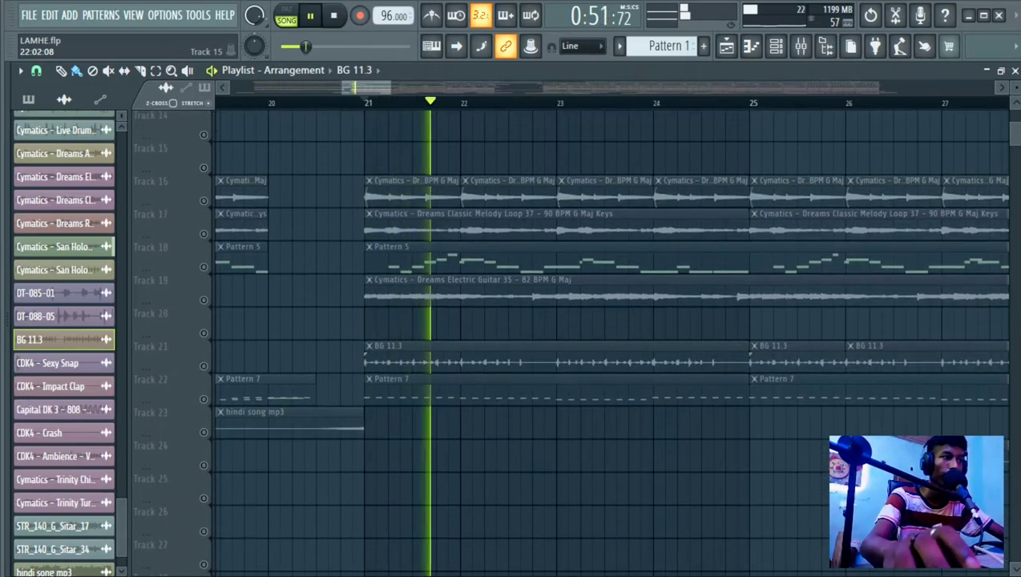
key("space")
Solo Track 23 and place the playhead at the start of the Cymatics - Trinity Turkish Ride 2 clip, before bar 29
scroll(357, 393, "down", 10)
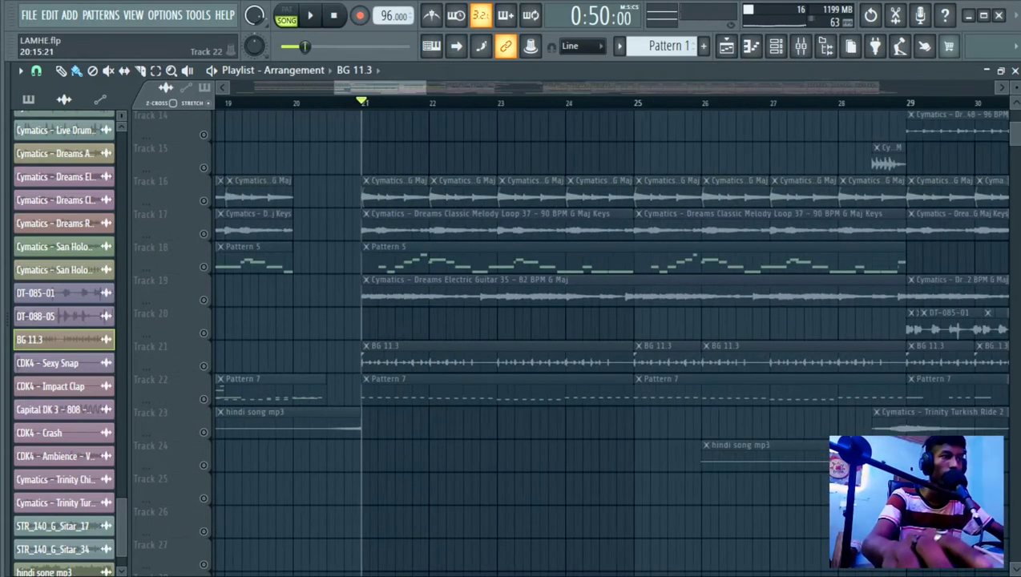
scroll(481, 417, "up", 6)
scroll(515, 424, "up", 3)
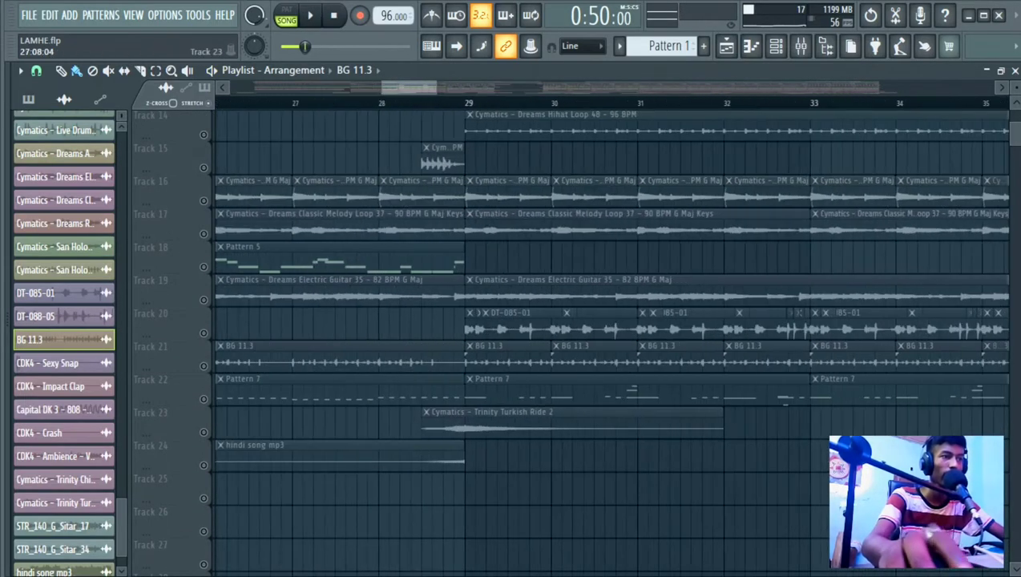
left_click(203, 432)
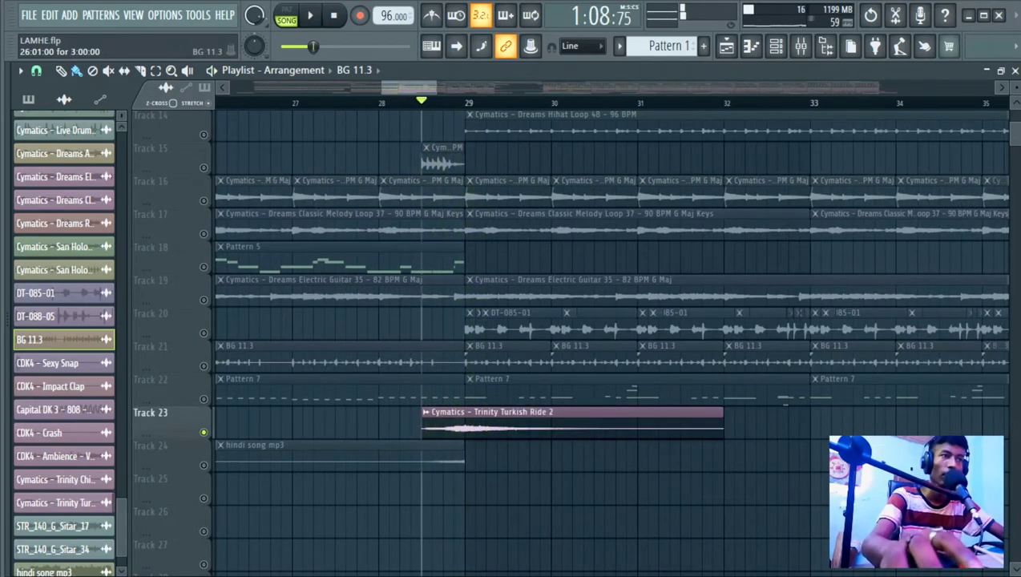
Solo Track 20 and follow playback of its DT-085-01 clips from bar 29 through bar 33
scroll(495, 324, "up", 5)
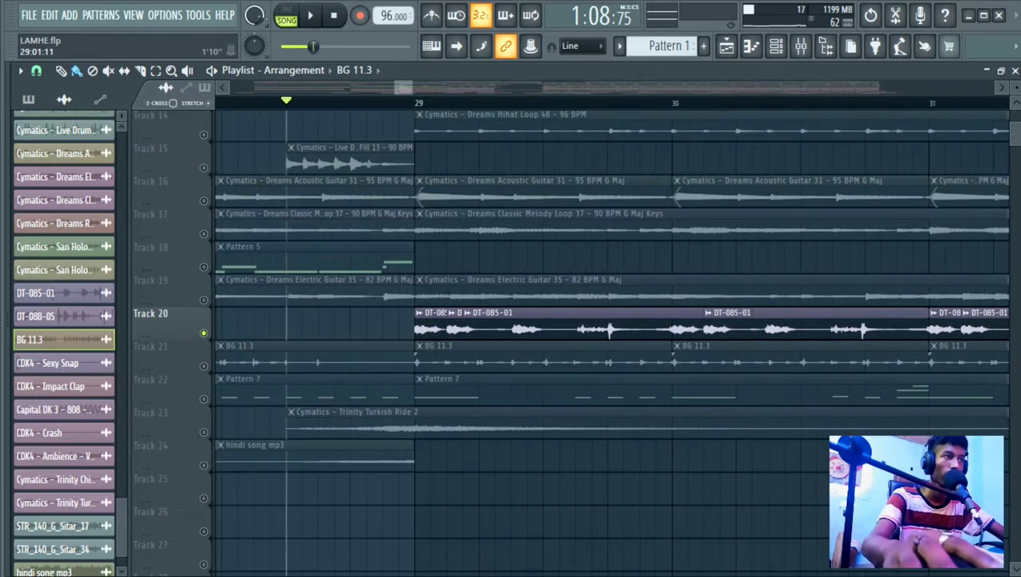
key("space")
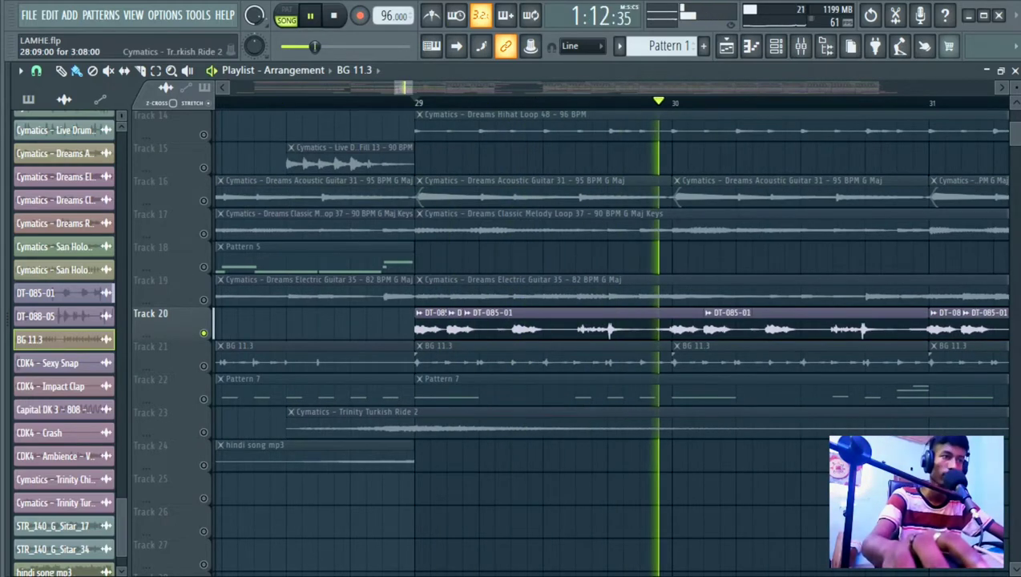
scroll(495, 324, "down", 4)
scroll(513, 325, "up", 3)
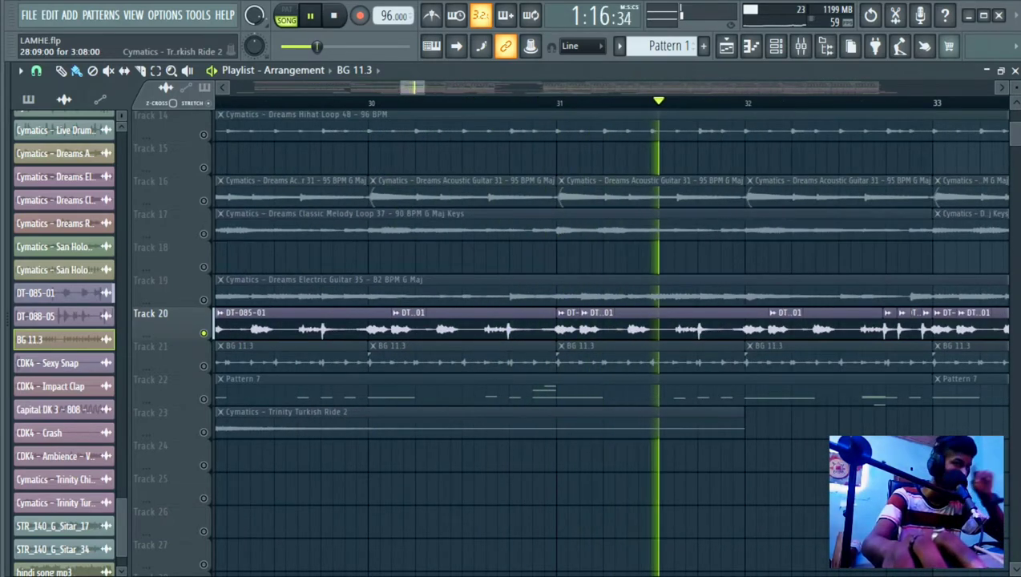
scroll(512, 324, "down", 3)
scroll(513, 325, "up", 3)
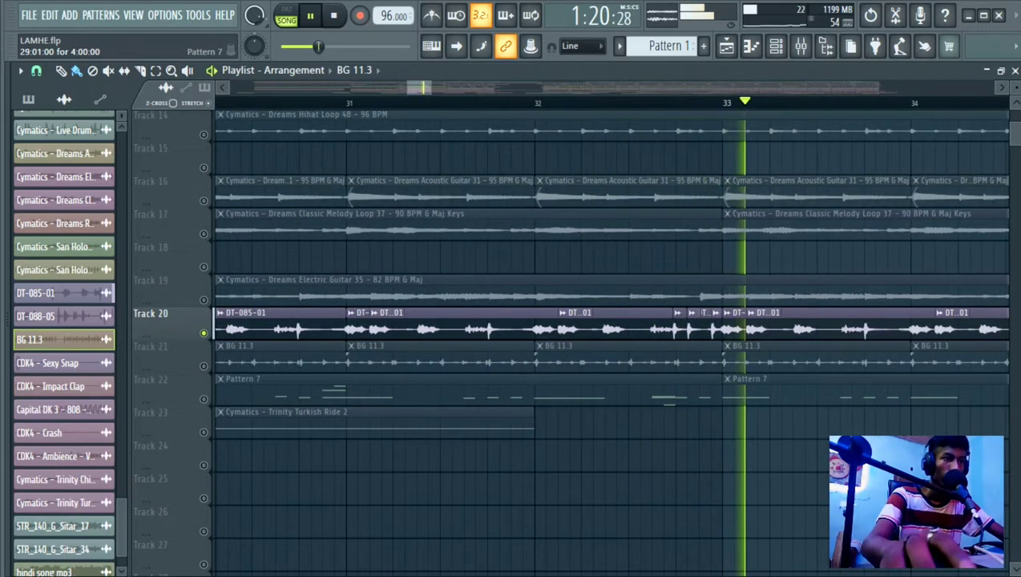
scroll(513, 324, "down", 4)
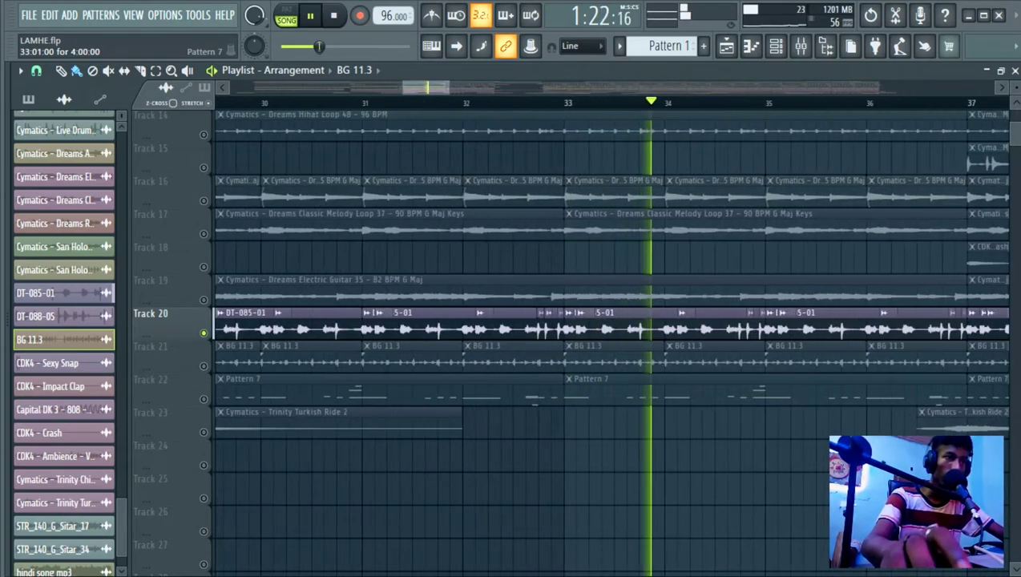
Unmute Track 22 alongside Track 20, play its Pattern 7 clips from bar 29, and stop
scroll(513, 336, "down", 2)
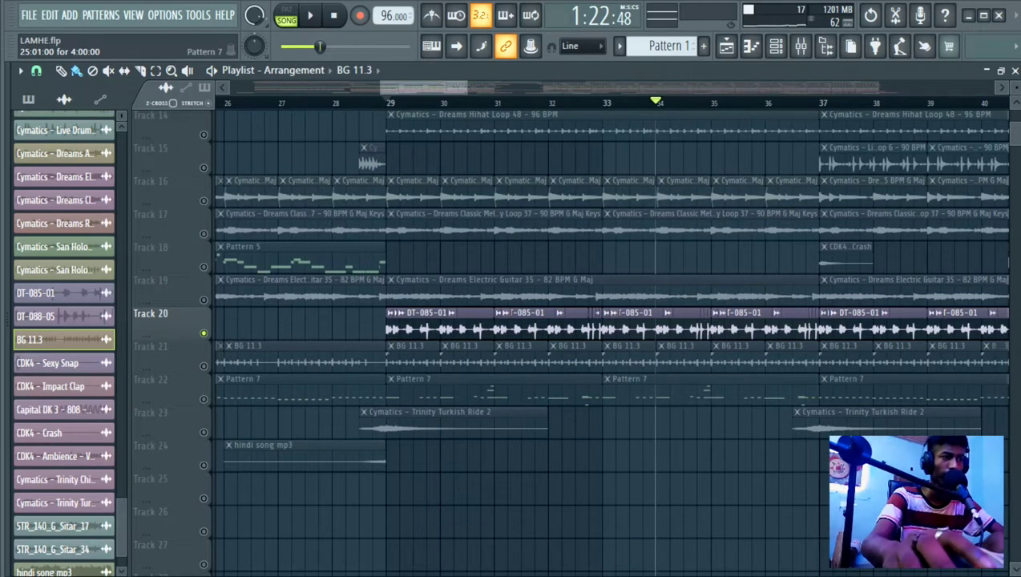
left_click(203, 399)
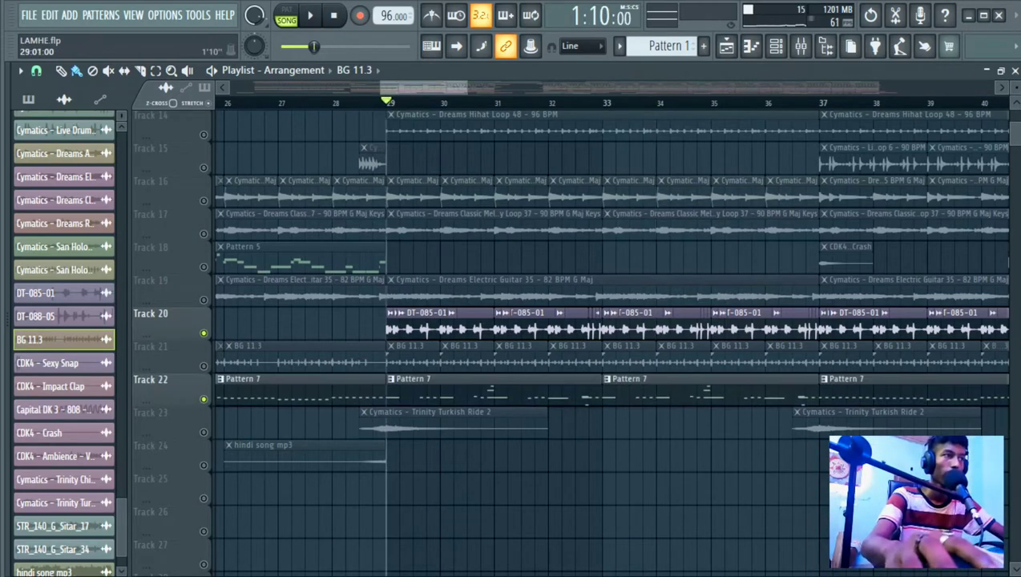
key("space")
scroll(410, 311, "up", 2)
scroll(410, 388, "up", 5)
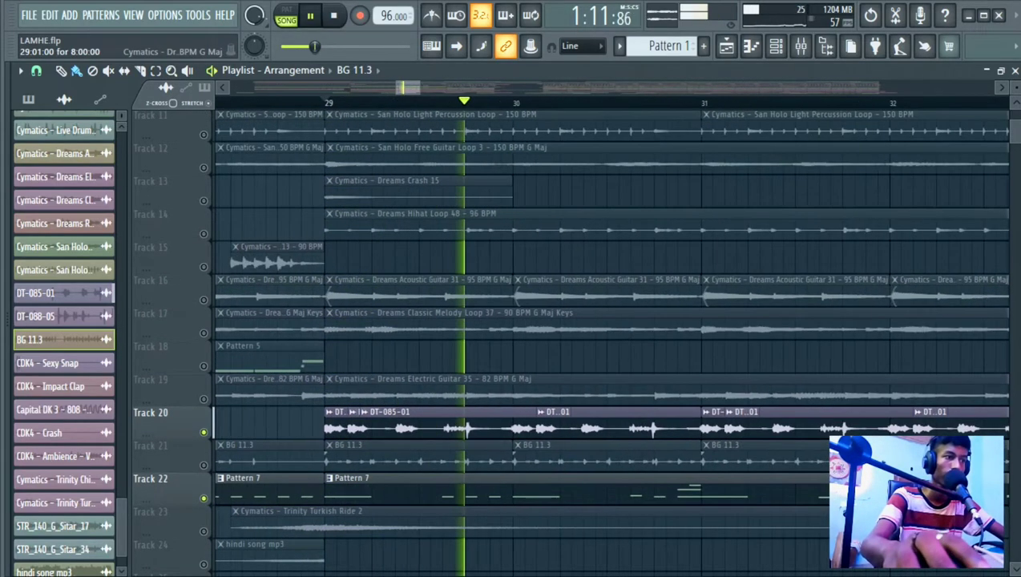
key("space")
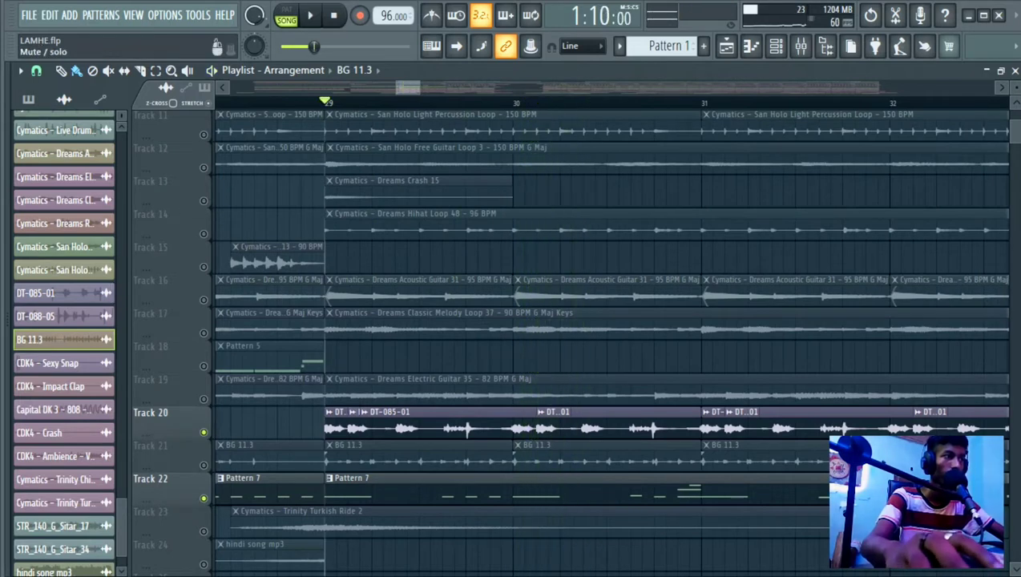
Unmute Track 14, play from bar 29, and unmute Tracks 11 and 10 during playback
left_click(204, 233)
key("space")
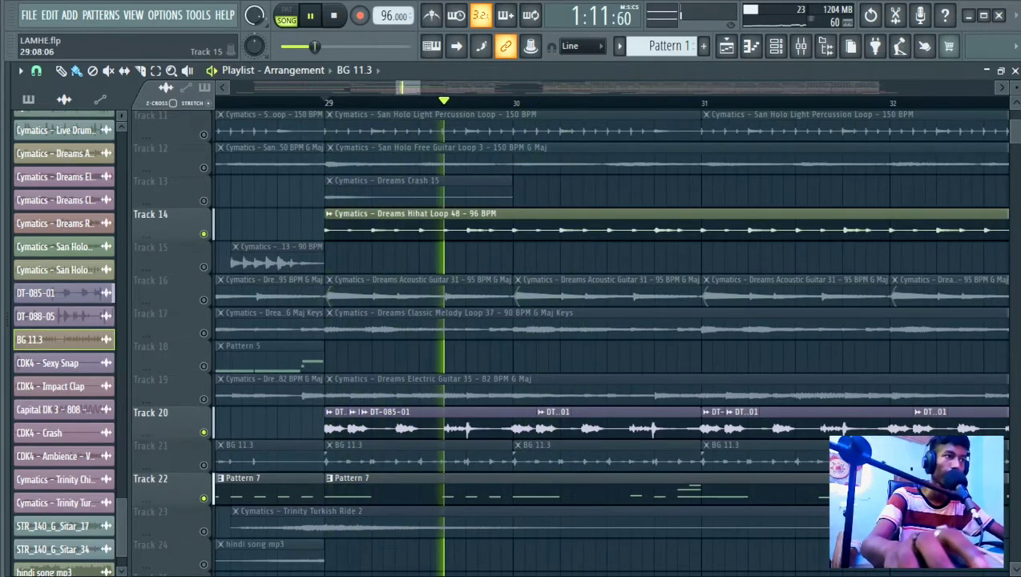
scroll(571, 345, "up", 2)
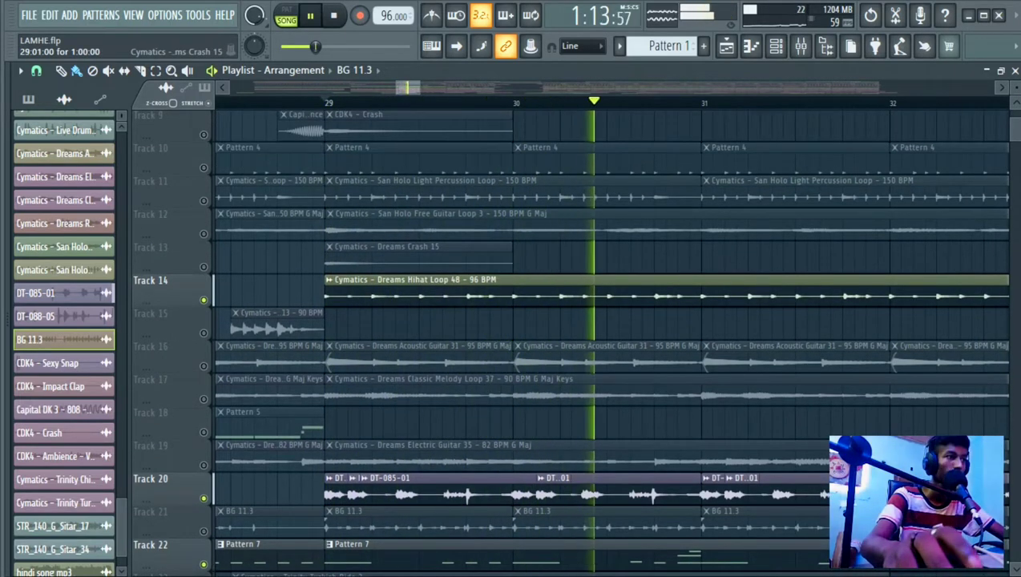
scroll(204, 264, "up", 2)
left_click(203, 266)
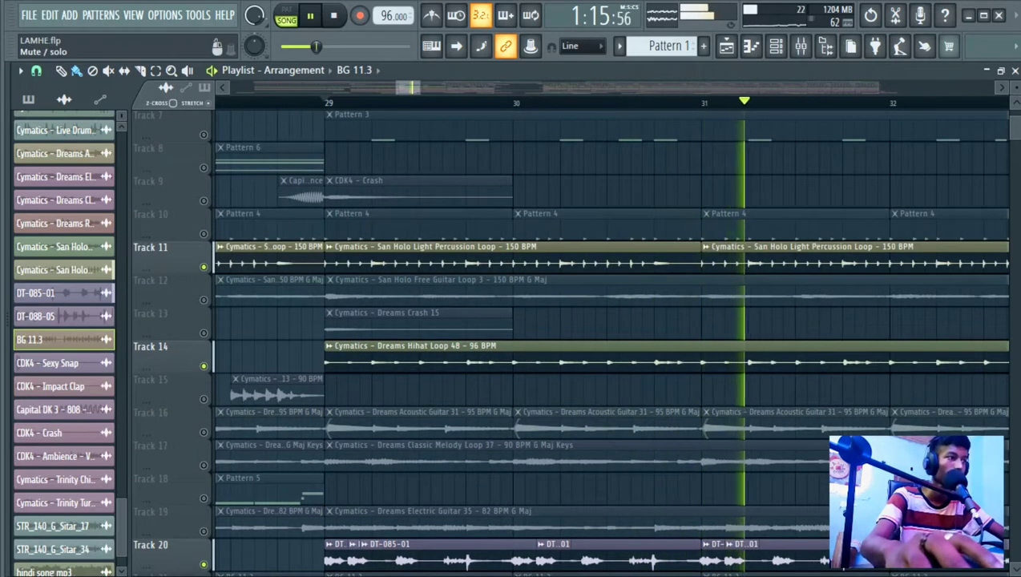
left_click(204, 233)
Look over the enabled and muted tracks up to the following section during playback, and stop
scroll(203, 233, "up", 2)
scroll(204, 233, "up", 4)
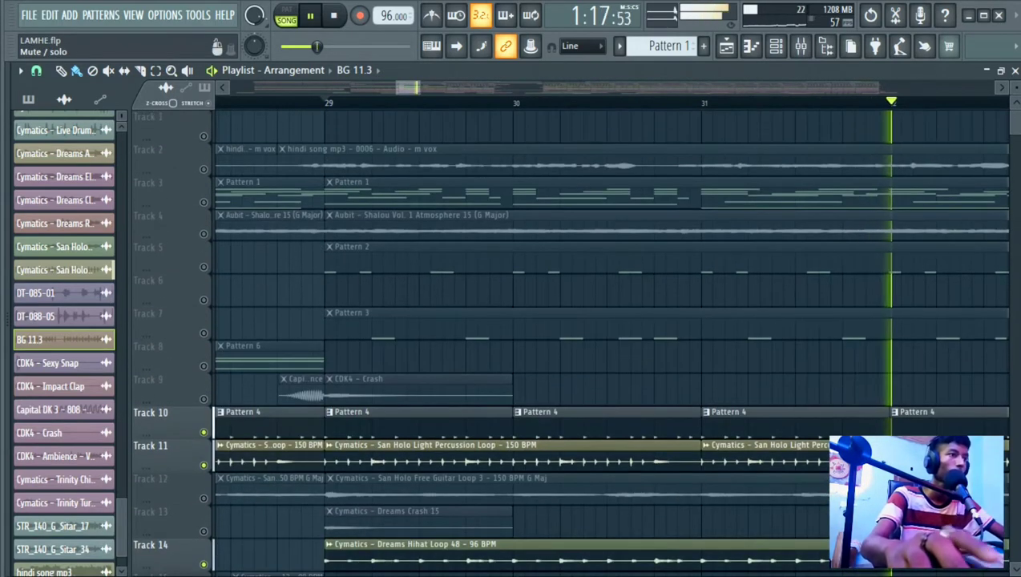
scroll(344, 337, "down", 15)
scroll(337, 345, "down", 6)
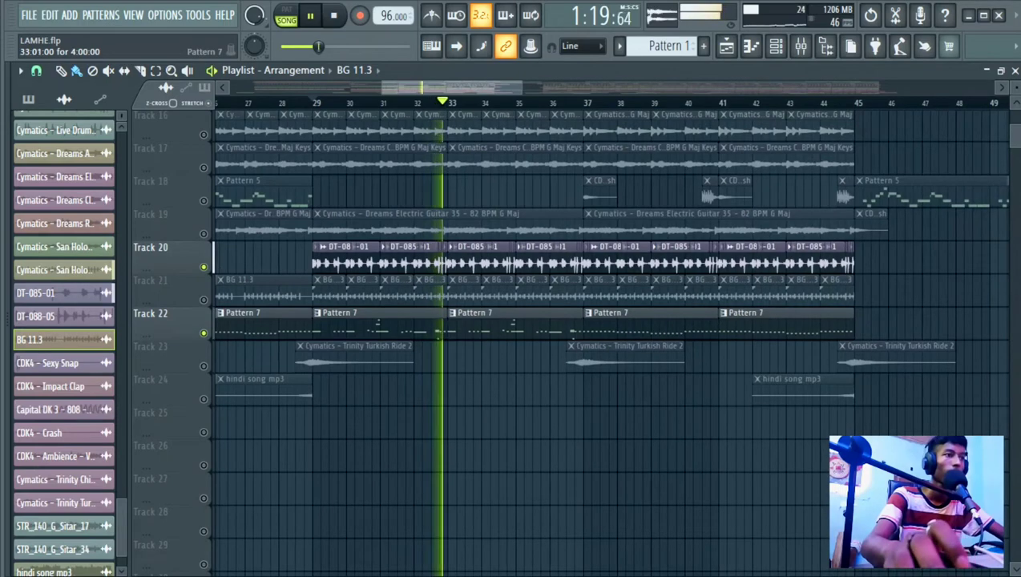
scroll(405, 328, "up", 6)
key("space")
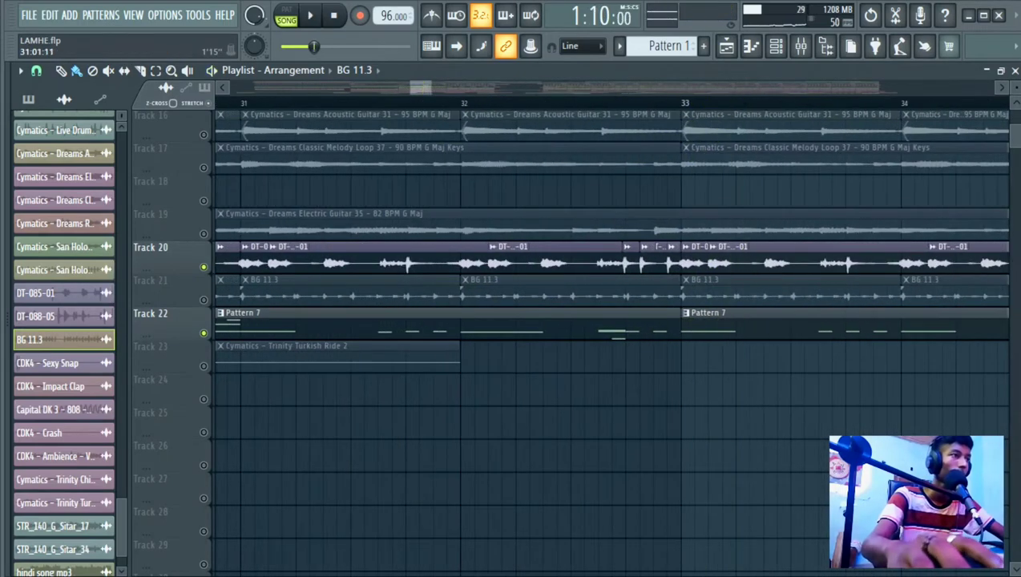
Play the unmuted tracks from bar 33, follow them toward the bar 37 section, and stop
key("space")
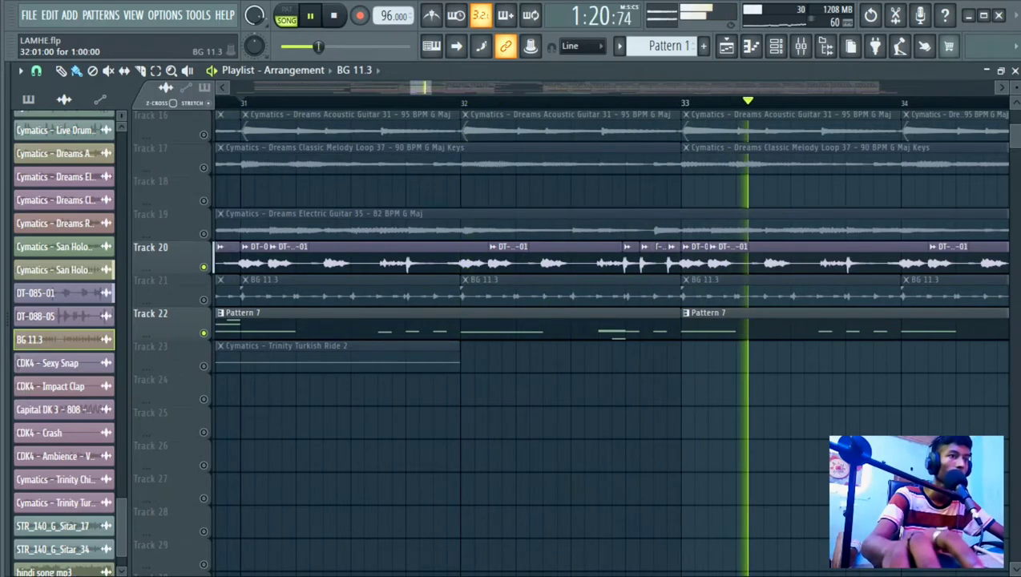
scroll(490, 309, "down", 8)
scroll(632, 324, "up", 3)
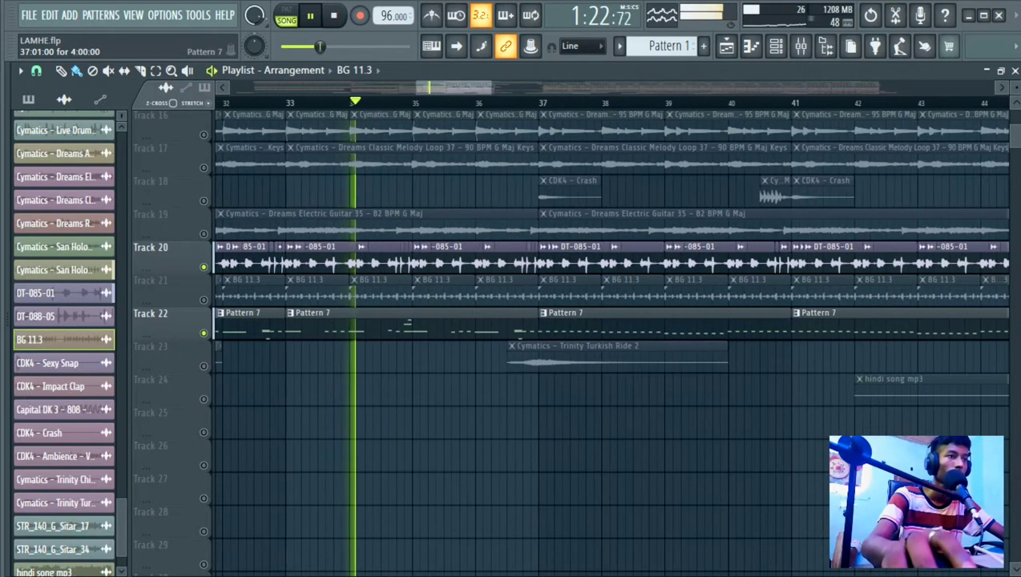
scroll(545, 324, "down", 5)
scroll(529, 352, "up", 5)
scroll(523, 391, "up", 3)
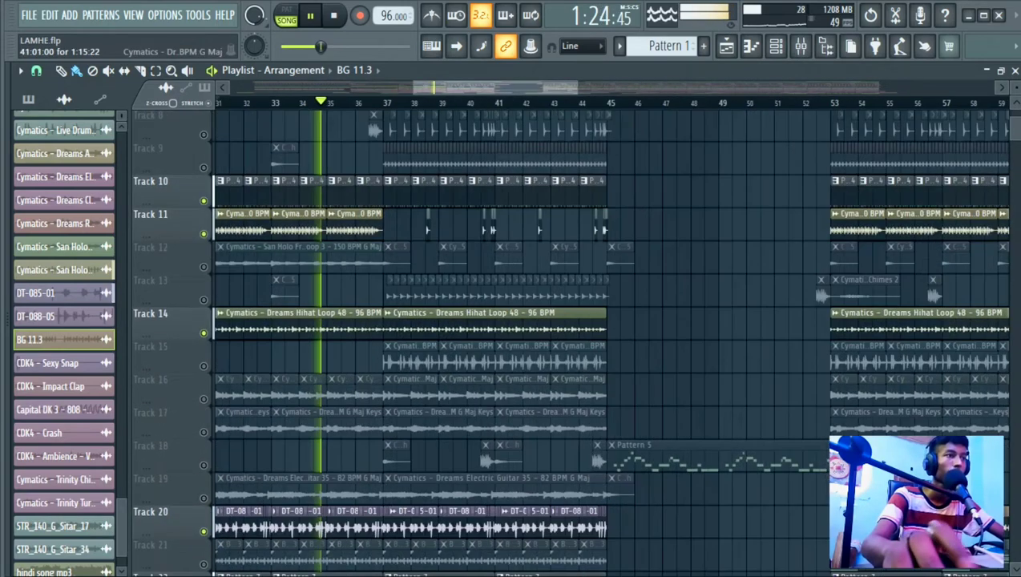
key("space")
Solo Track 8 and play its Live Drum Fill 13 clip before bar 37, and replay it with Track 6 unmuted
scroll(529, 321, "up", 4)
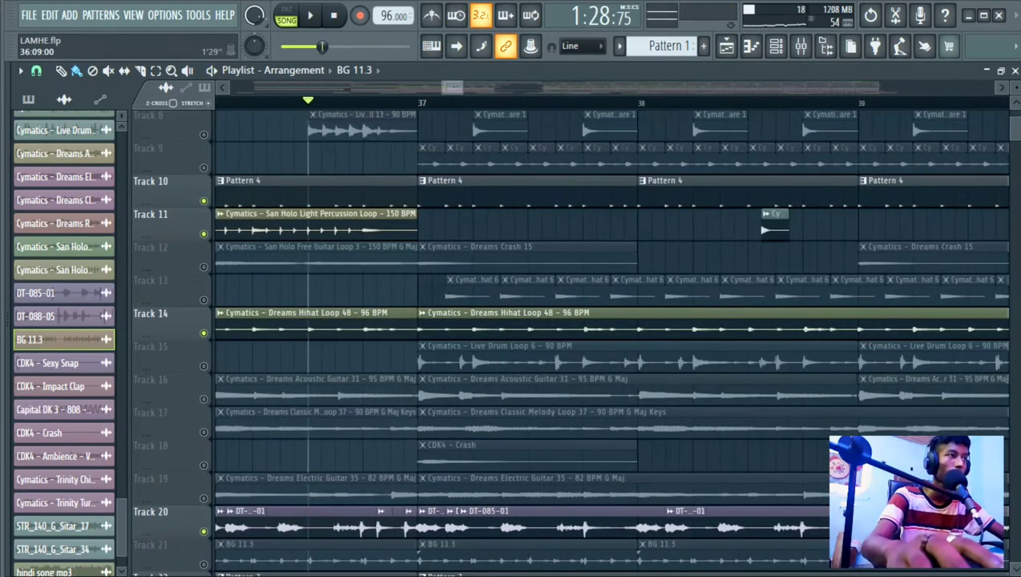
key("space")
scroll(561, 336, "up", 7)
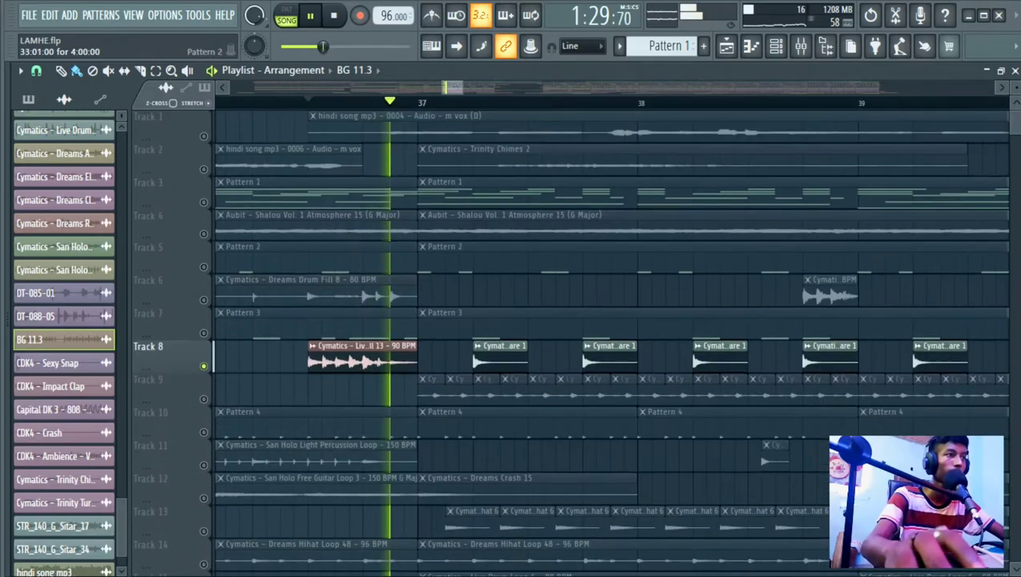
left_click(203, 299)
key("space")
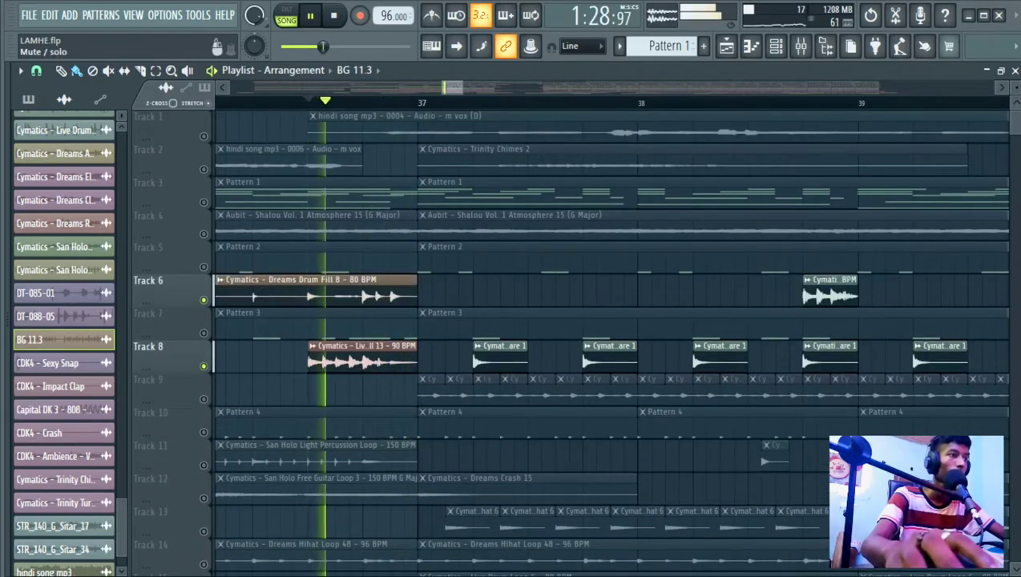
Mute Track 8 and play Track 6's Cymatics - Dreams Drum Fill 8 clip alone from bar 36, and stop
scroll(573, 240, "down", 4)
scroll(561, 132, "up", 3)
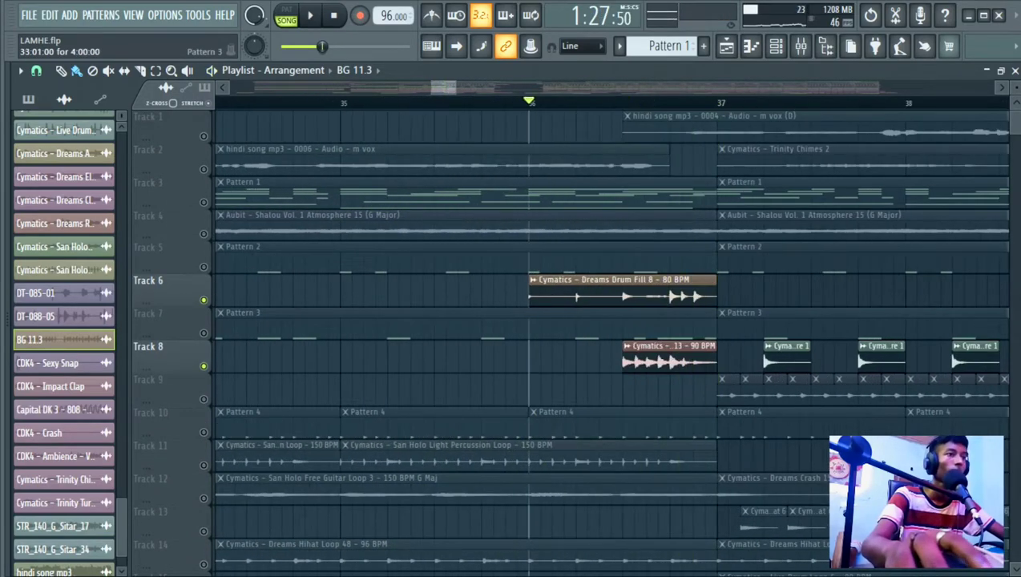
left_click(203, 366)
key("space")
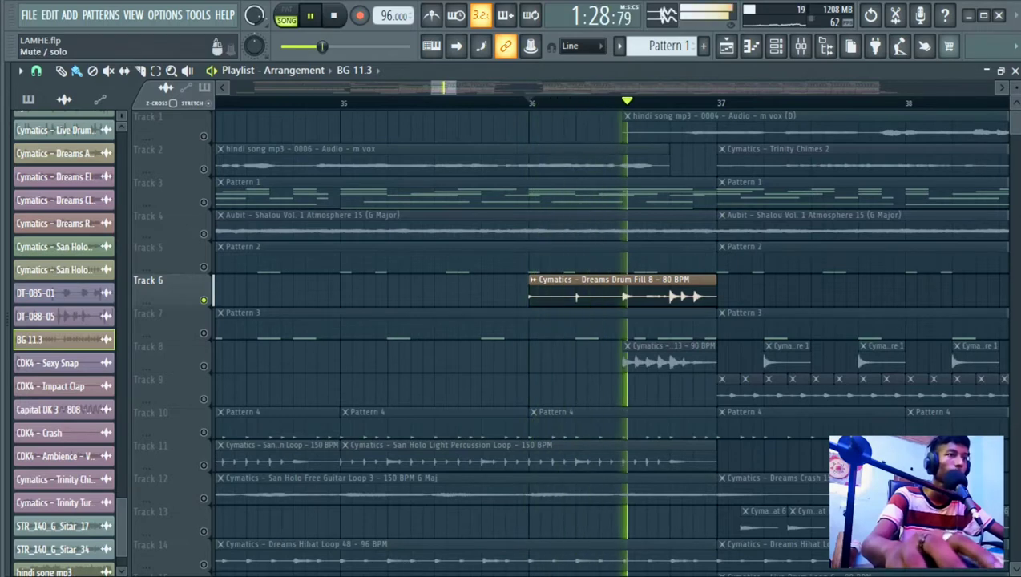
key("space")
Unmute Track 8, play both drum fills together from bar 36, and stop
left_click(204, 366)
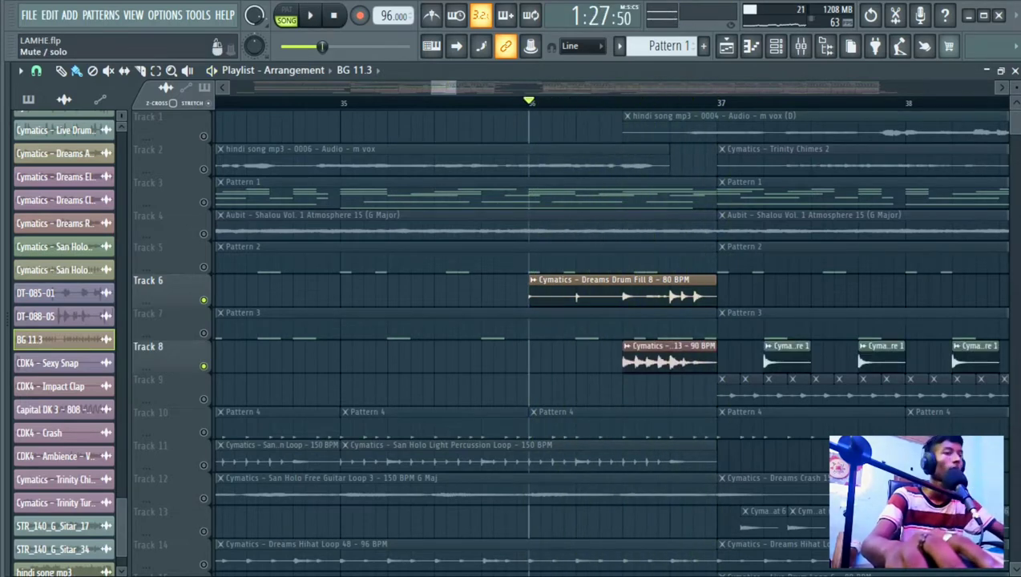
key("space")
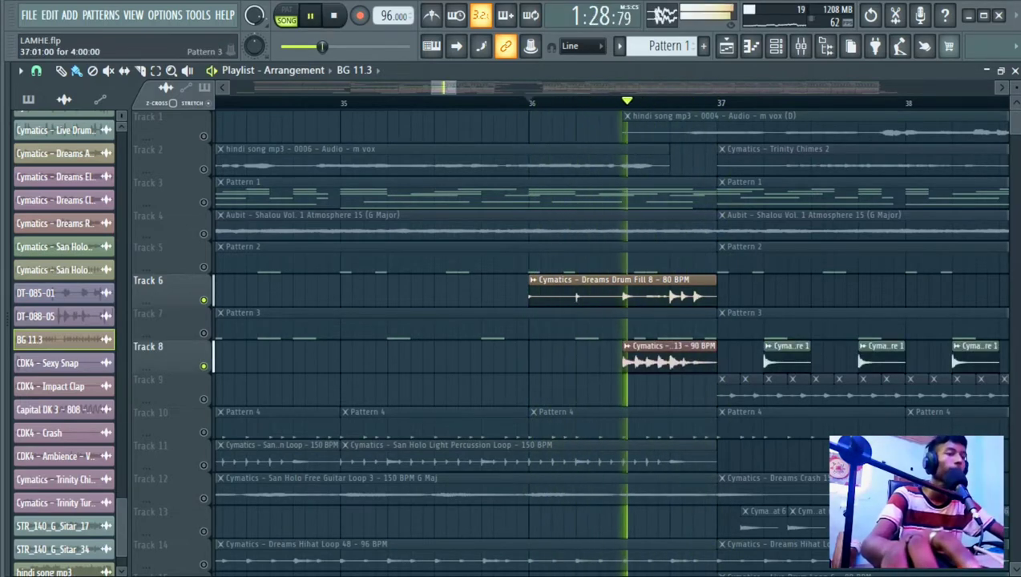
scroll(719, 327, "down", 3)
key("ctrl+space")
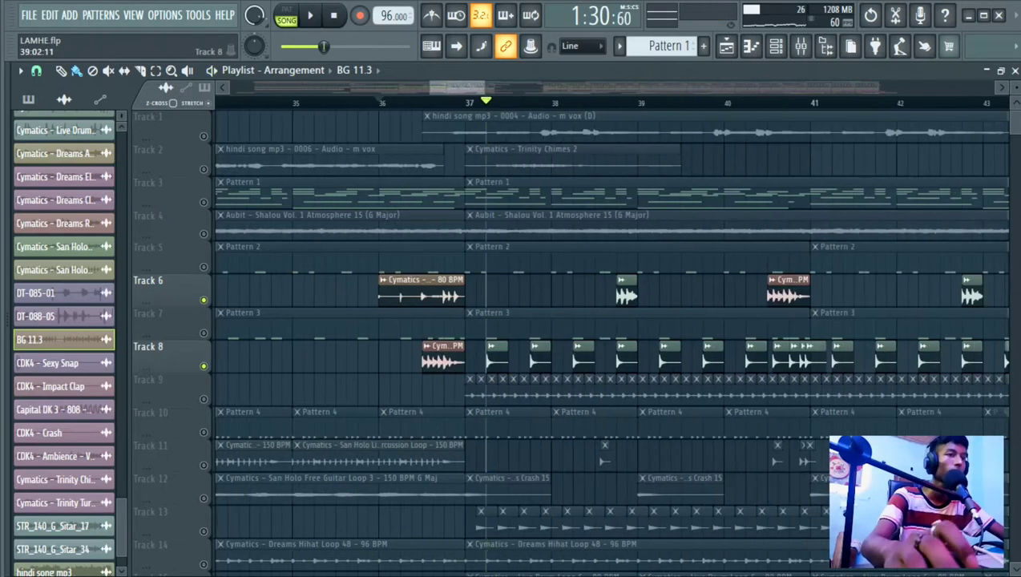
Solo Track 5 and play its Pattern 2 clip in the bar 37 section, and replay it with Track 7's Pattern 3 unmuted
scroll(652, 353, "up", 2)
scroll(614, 253, "up", 1)
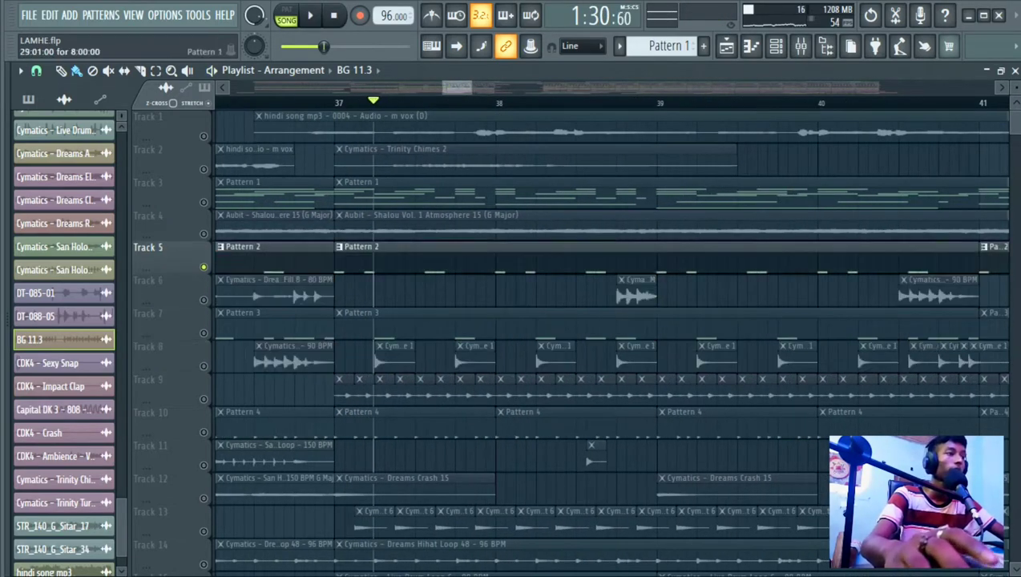
key("space")
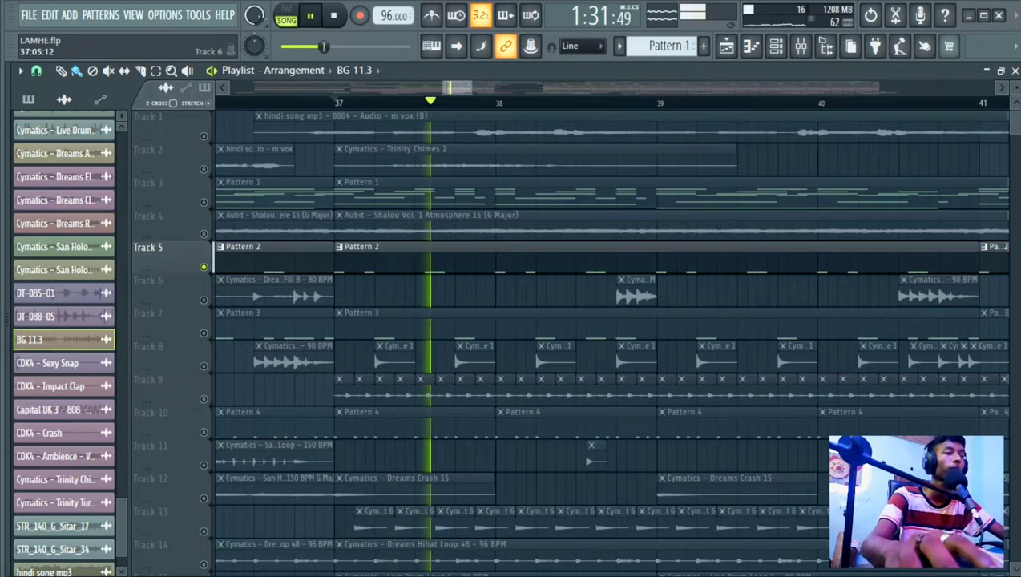
left_click(203, 332)
key("space")
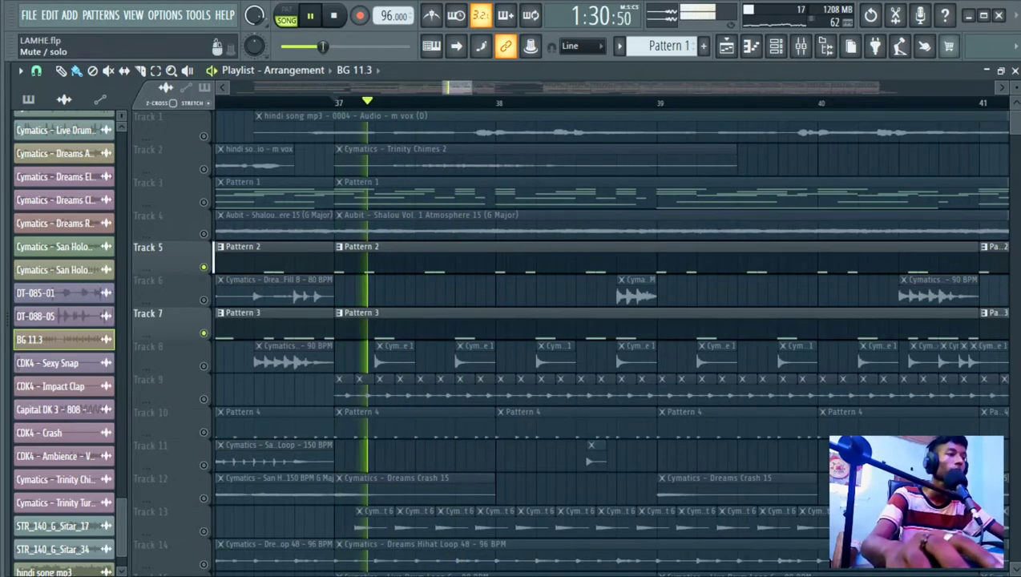
key("space")
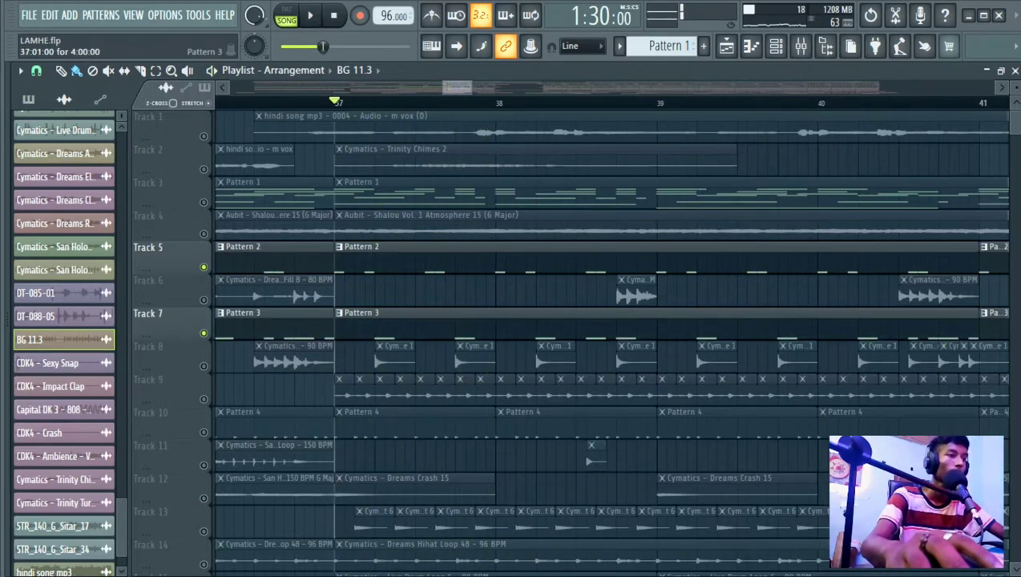
Unmute Track 9, play its repeated short clips with Tracks 5 and 7 from bar 37, and stop
scroll(561, 337, "down", 4)
left_click(204, 266)
key("space")
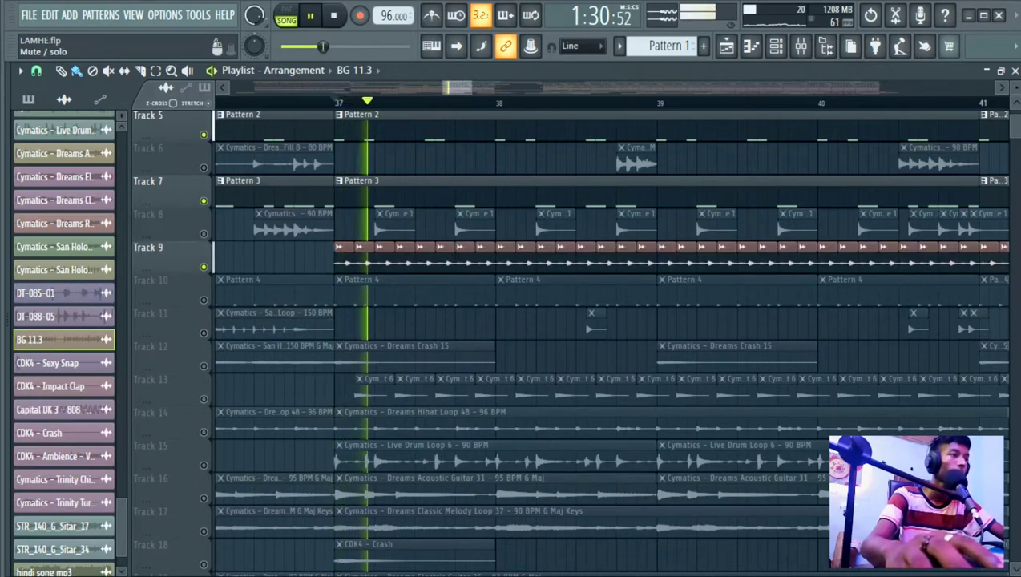
key("space")
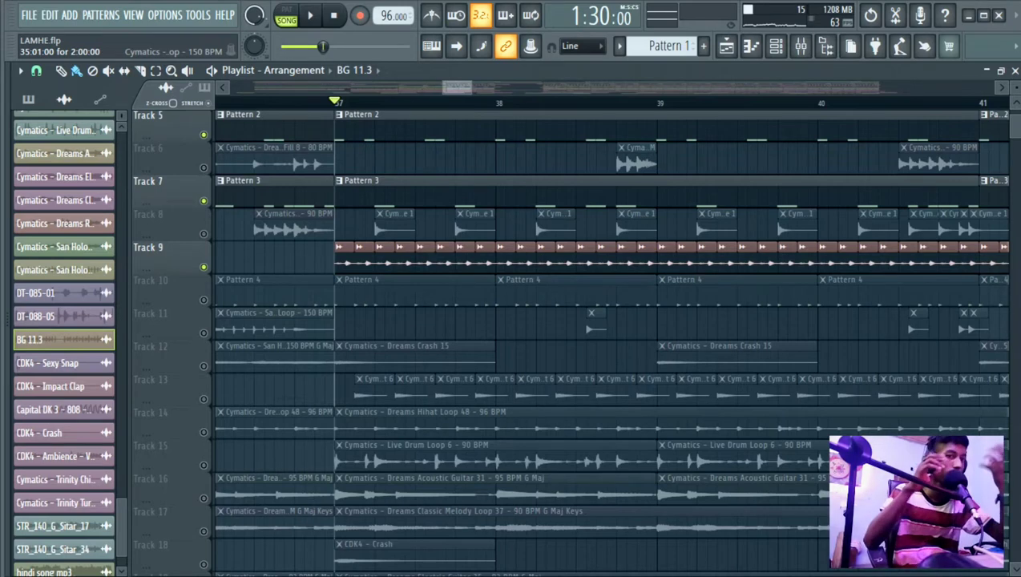
Replay the section from bar 37 and unmute Track 13's open hihat clips and Track 14's Hihat Loop 48
key("space")
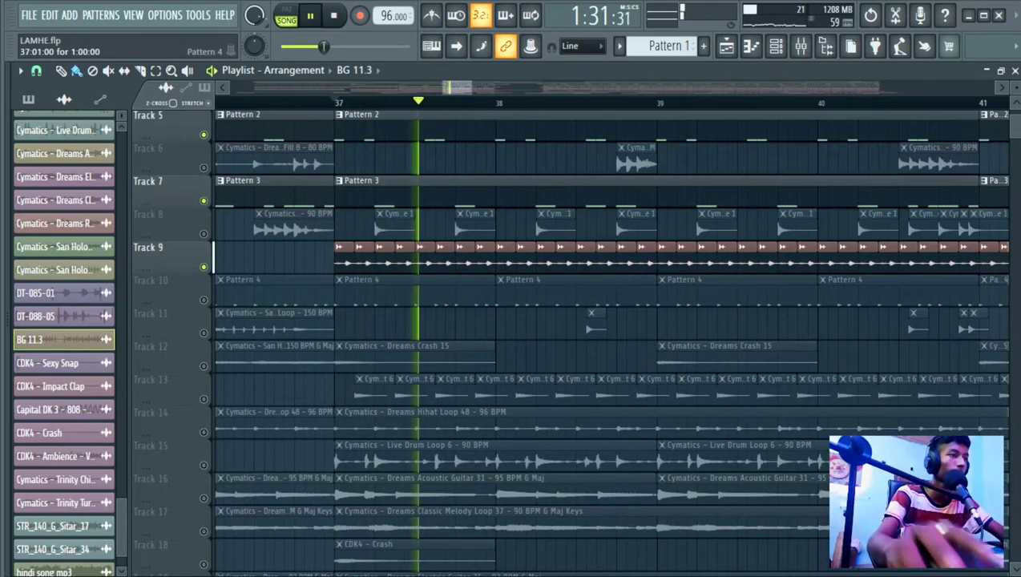
scroll(213, 157, "down", 3)
left_click(204, 300)
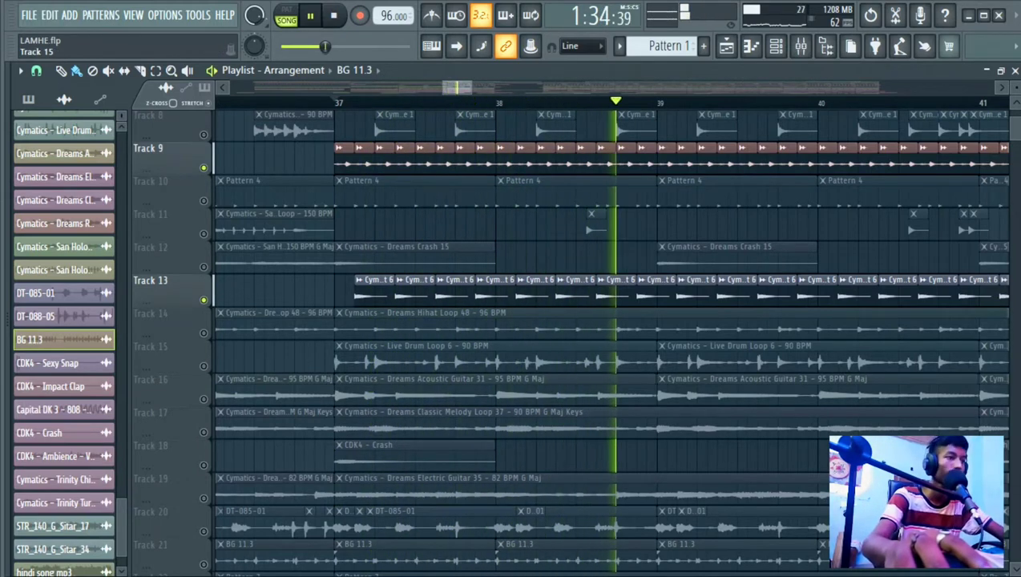
left_click(204, 333)
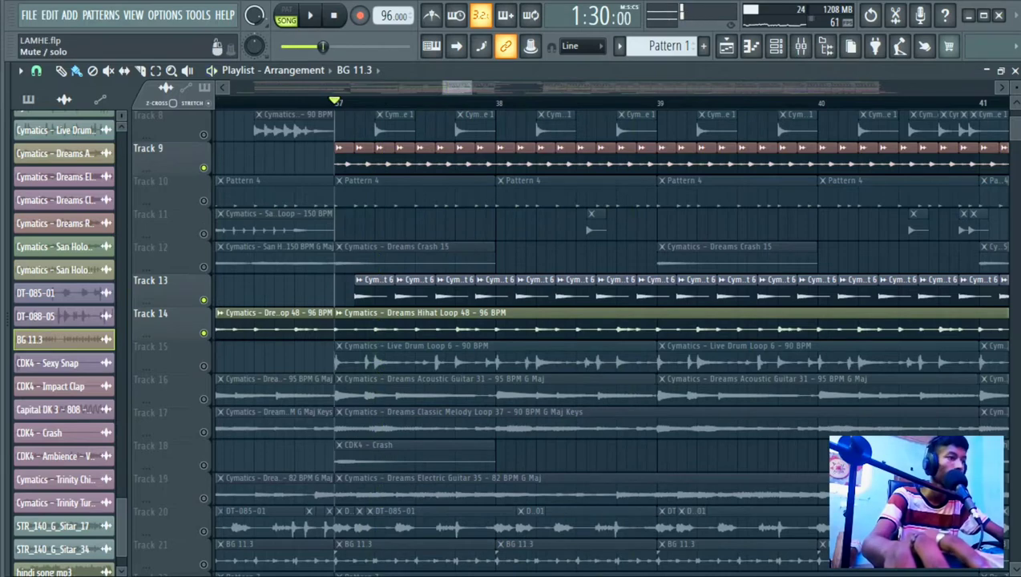
Solo Track 15, play its Cymatics - Live Drum Loop 6 clips from bar 37, and stop
right_click(203, 365)
key("space")
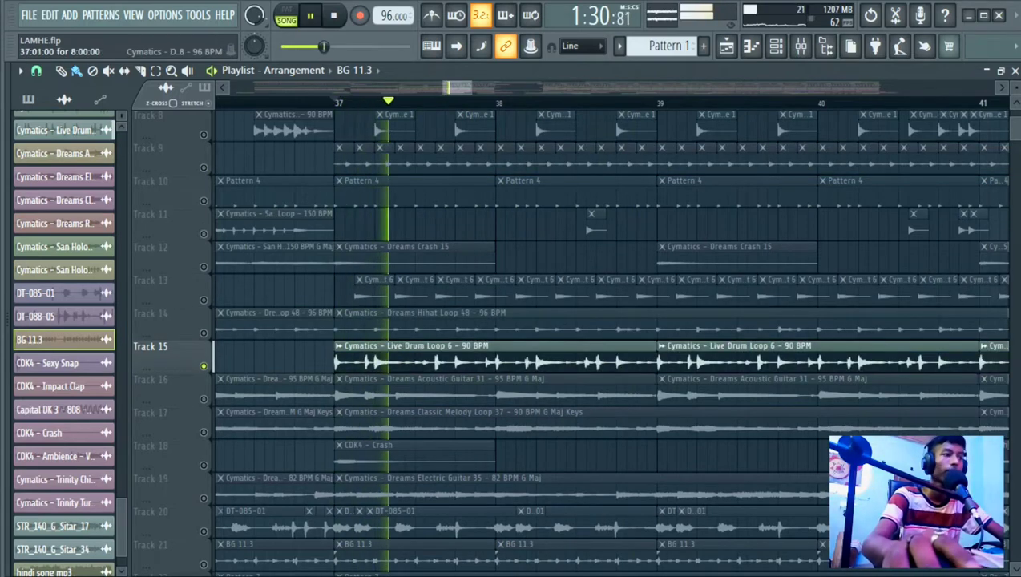
scroll(512, 337, "down", 2)
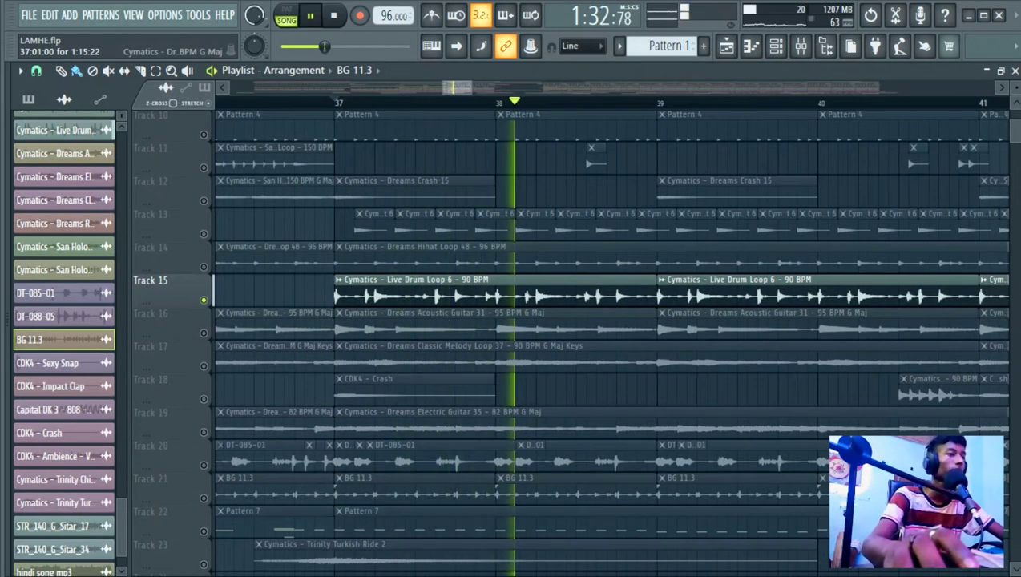
scroll(426, 295, "down", 6)
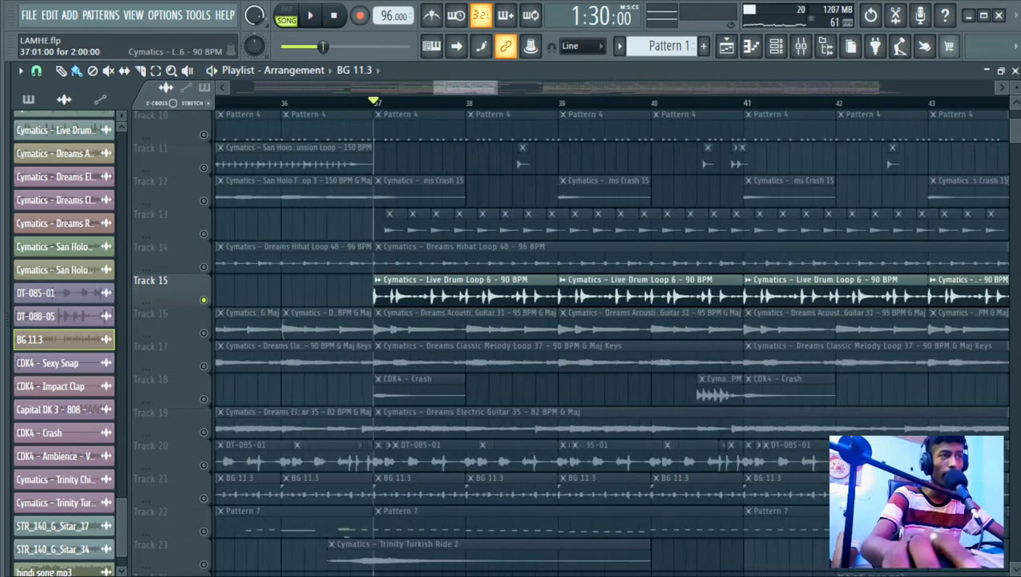
Solo Track 18, play its Cymatics - Live Drum Fill 13 clip leading into the crash at bar 41, and stop
scroll(478, 322, "up", 3)
scroll(571, 299, "up", 2)
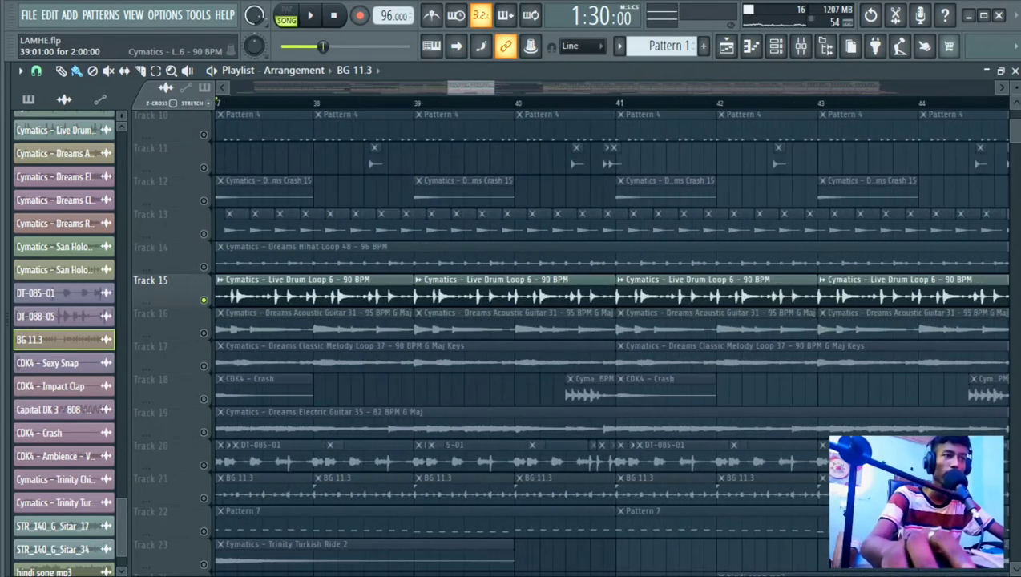
scroll(571, 305, "down", 2)
scroll(613, 325, "up", 8)
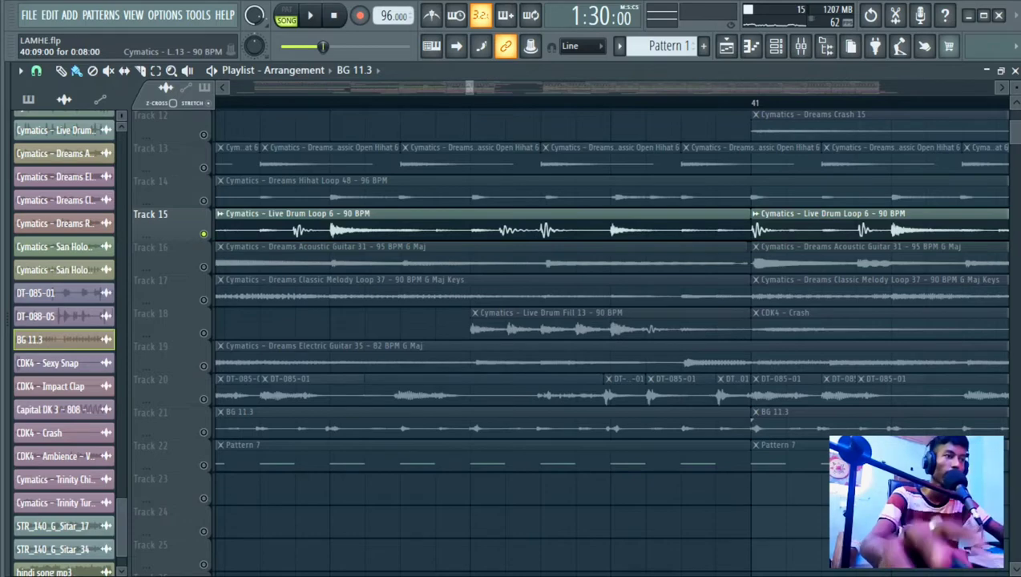
right_click(204, 333)
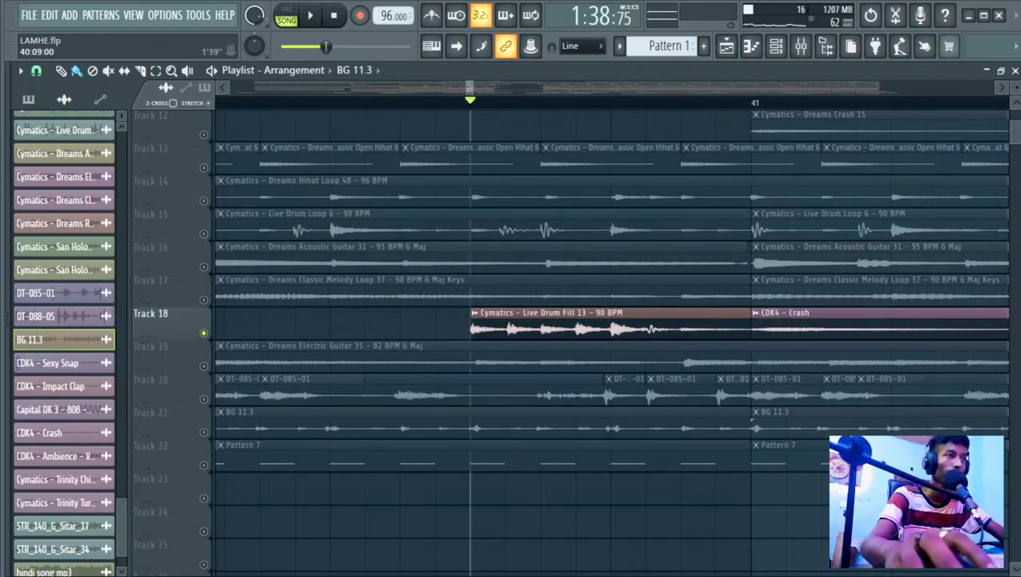
key("space")
scroll(629, 233, "down", 3)
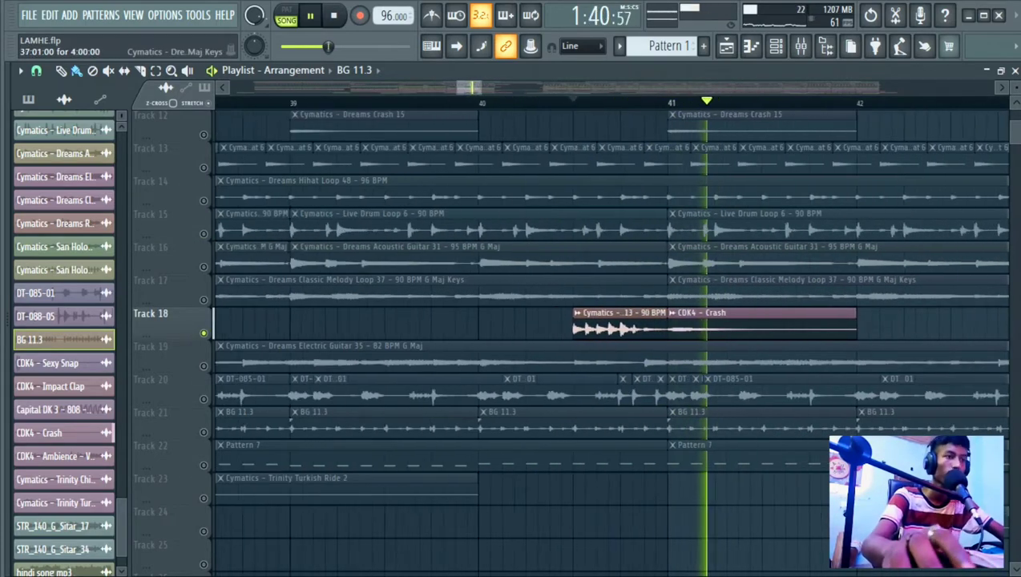
key("space")
Turn off Track 18's solo and play the full arrangement from bar 37, reviewing the clips across all tracks
right_click(203, 333)
scroll(750, 321, "down", 3)
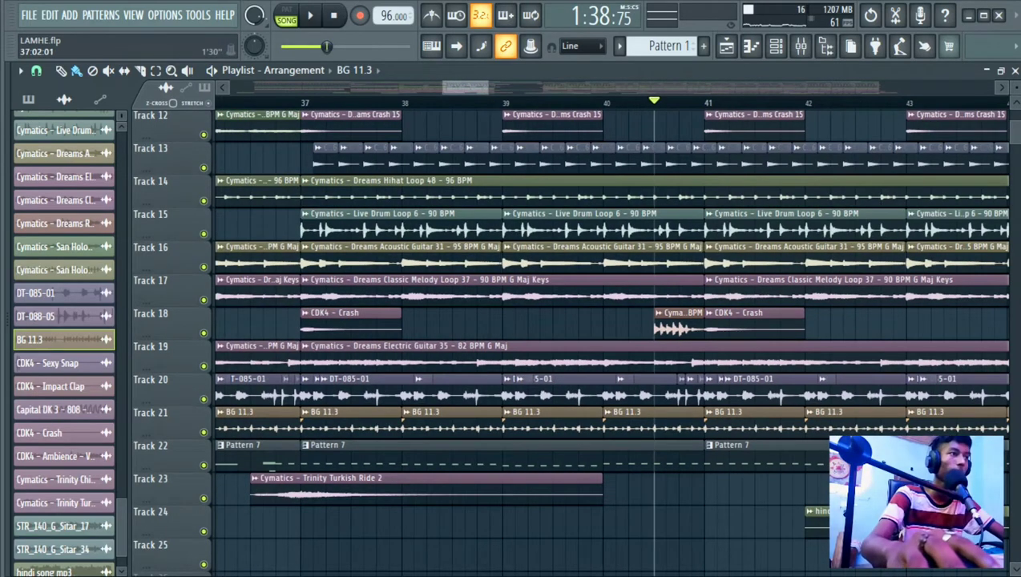
scroll(609, 337, "up", 6)
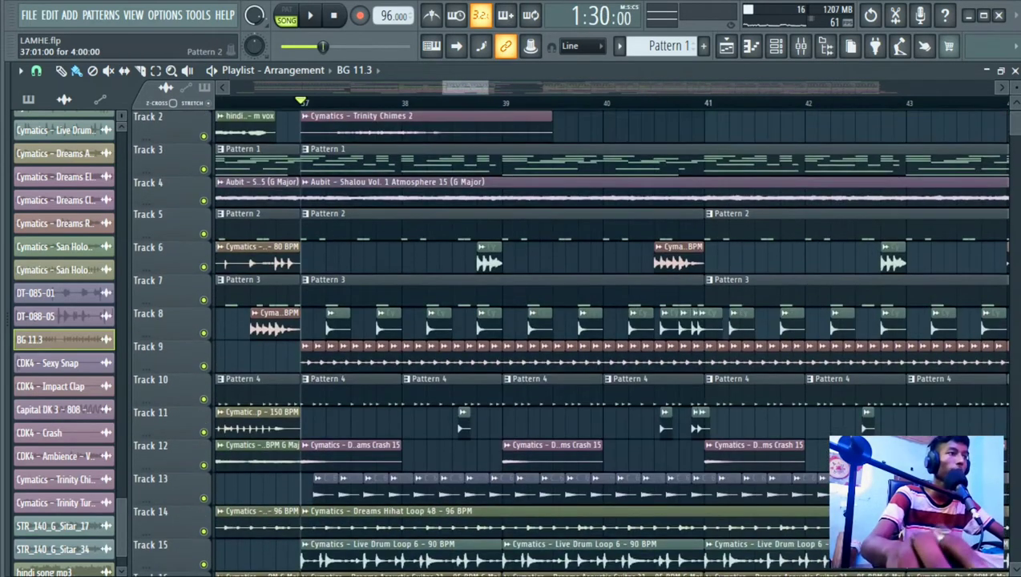
key("space")
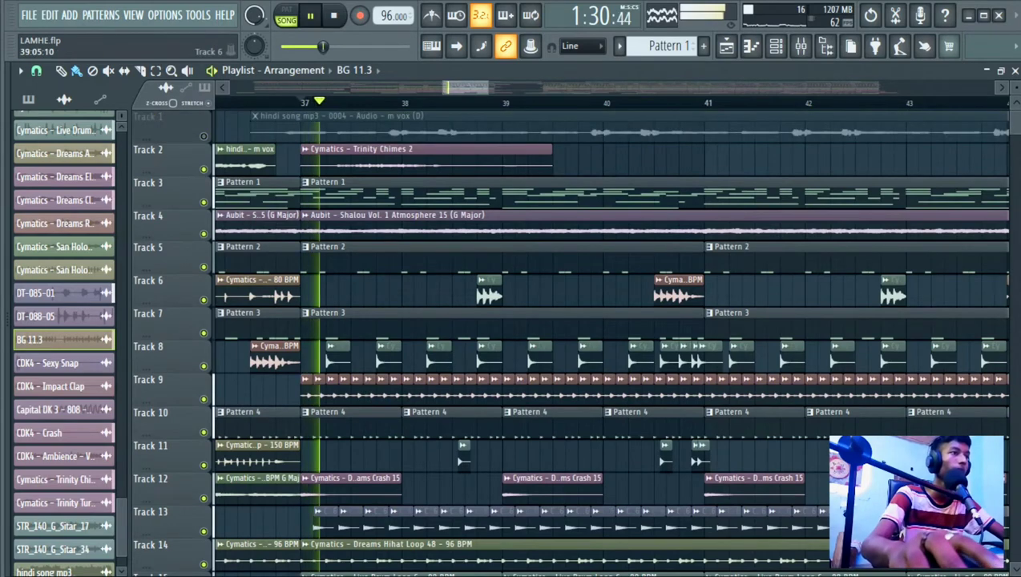
scroll(609, 337, "down", 2)
scroll(609, 336, "down", 6)
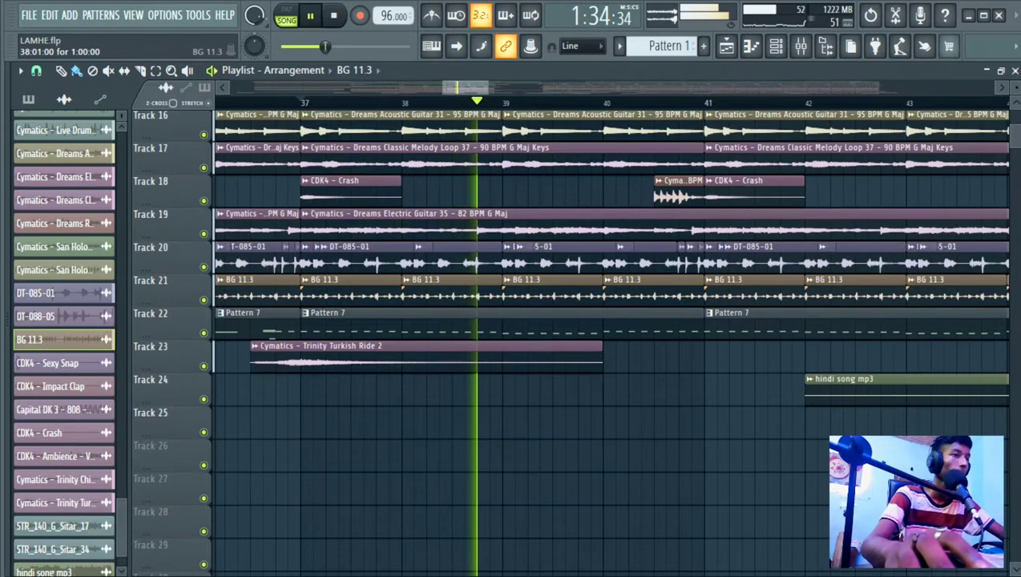
scroll(609, 337, "up", 1)
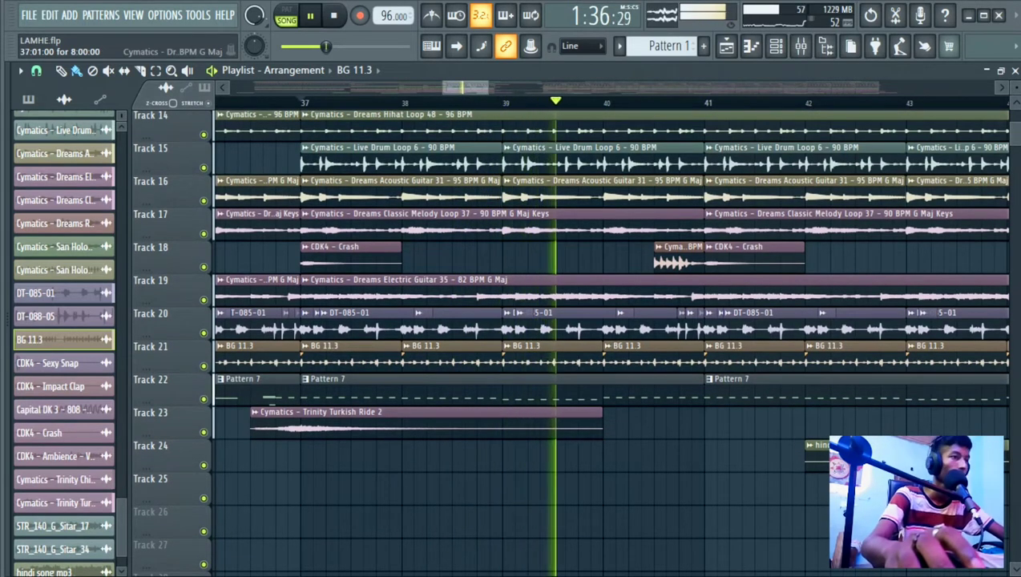
scroll(609, 337, "up", 1)
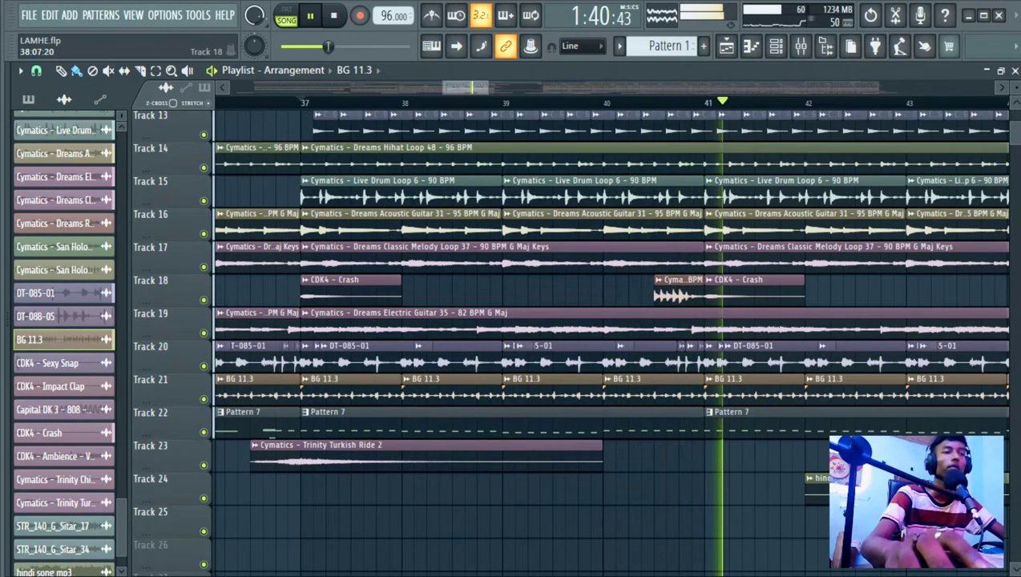
scroll(429, 336, "down", 4)
scroll(609, 336, "up", 4)
scroll(609, 336, "up", 12)
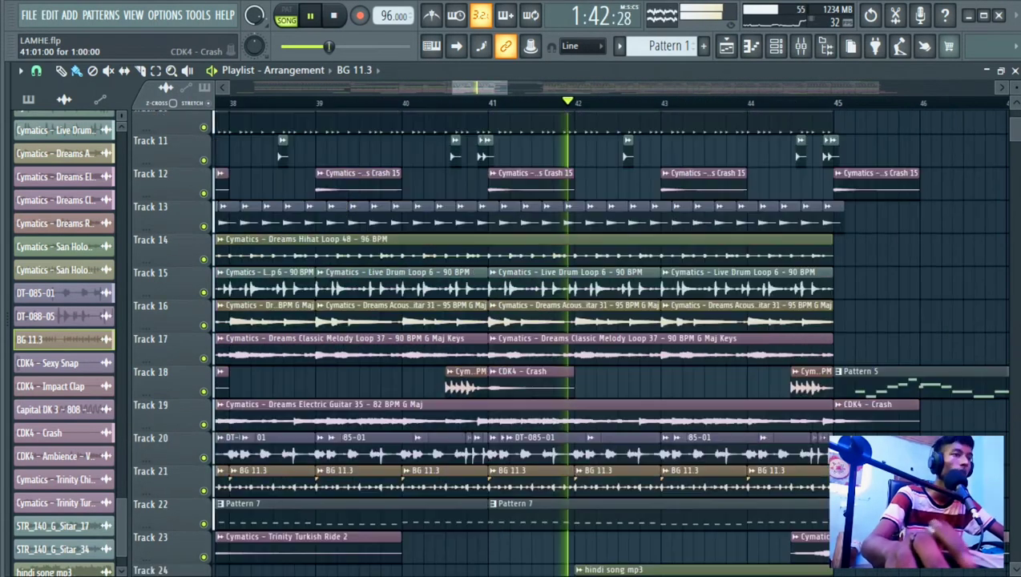
Continue listening to the arrangement without the Track 1 vocal through the section's end at bar 45, and stop playback
scroll(537, 337, "down", 4)
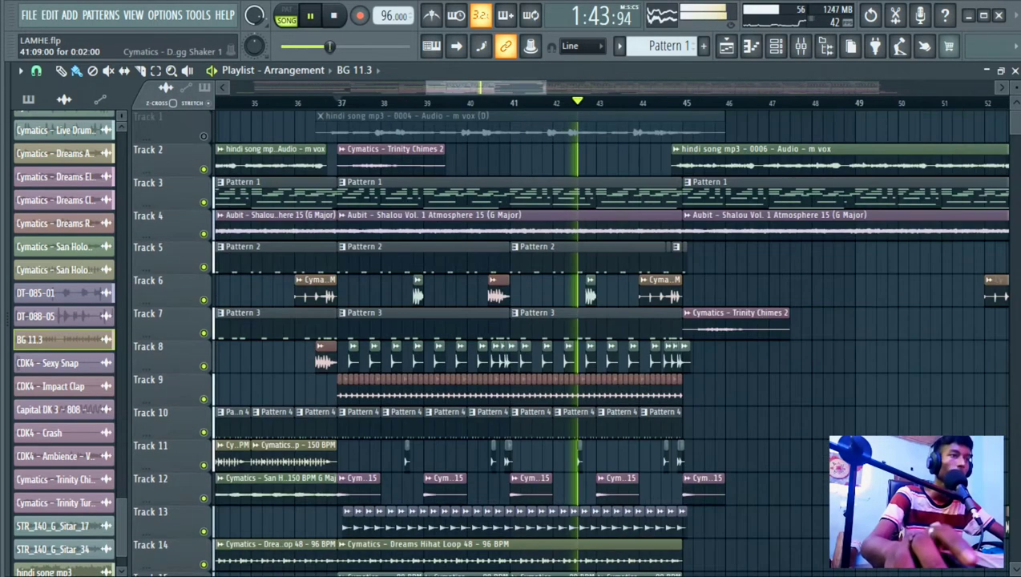
scroll(573, 336, "down", 2)
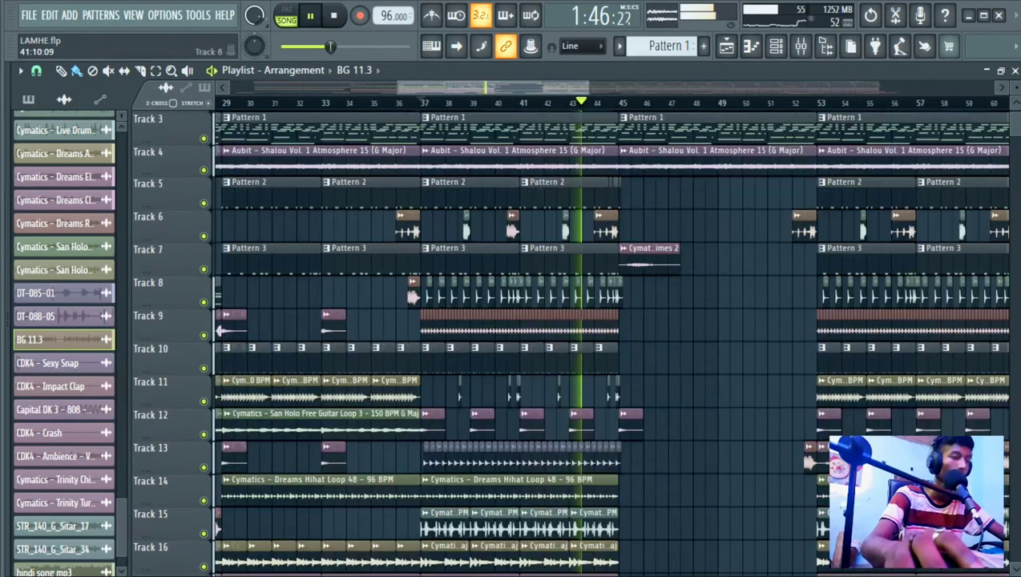
scroll(573, 337, "up", 5)
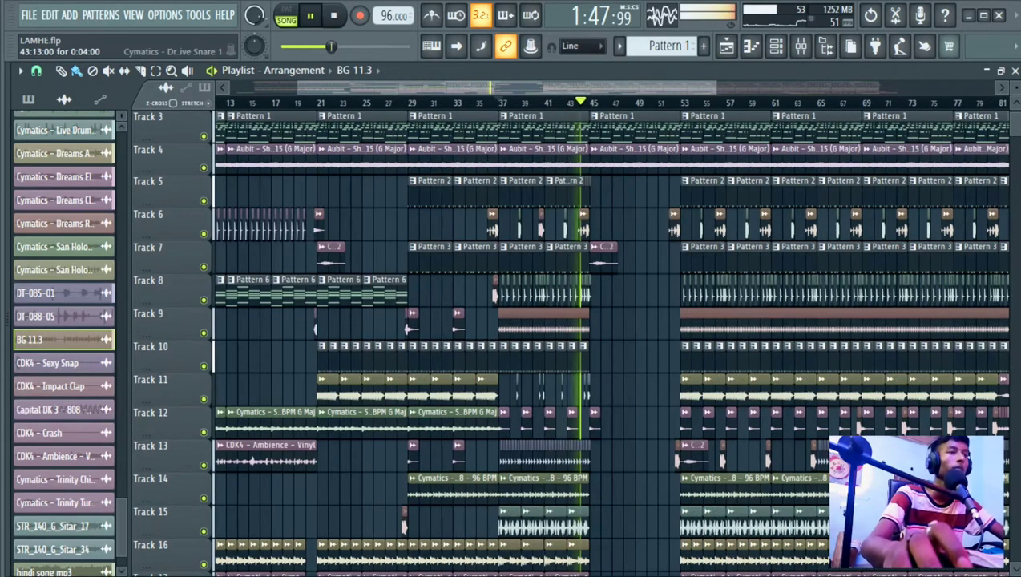
scroll(597, 323, "up", 4)
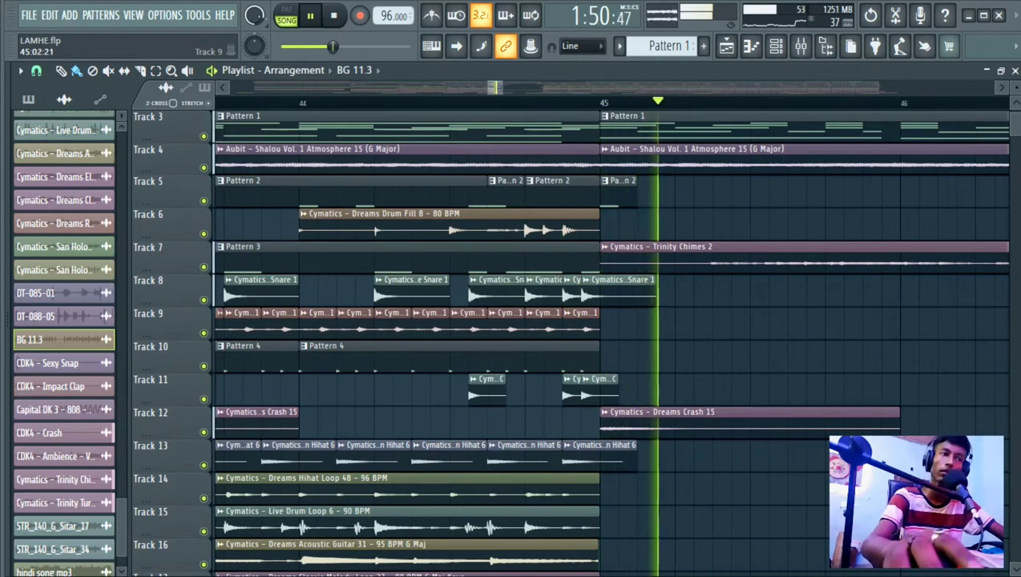
scroll(637, 322, "down", 6)
scroll(689, 296, "down", 3)
scroll(689, 297, "up", 2)
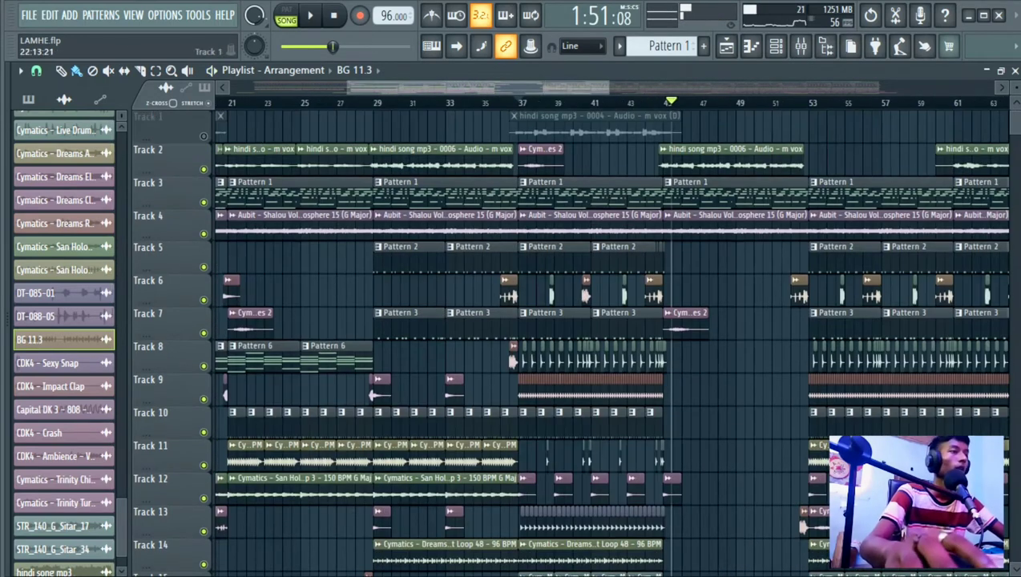
Unmute Track 1's hindi song mp3 vocal and play the full mix from where its clip begins before bar 37
scroll(607, 129, "up", 4)
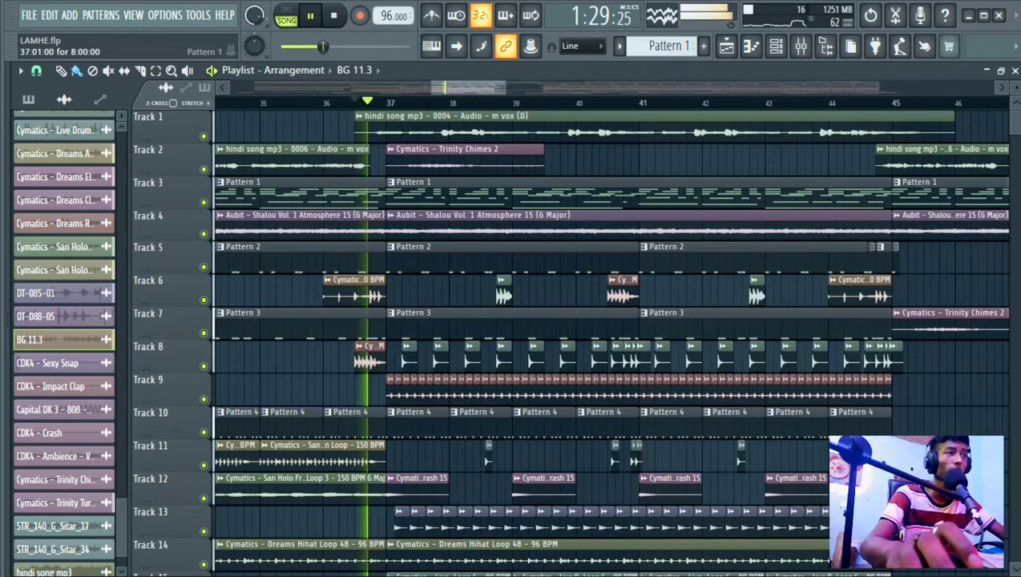
scroll(382, 320, "up", 2)
scroll(609, 337, "down", 7)
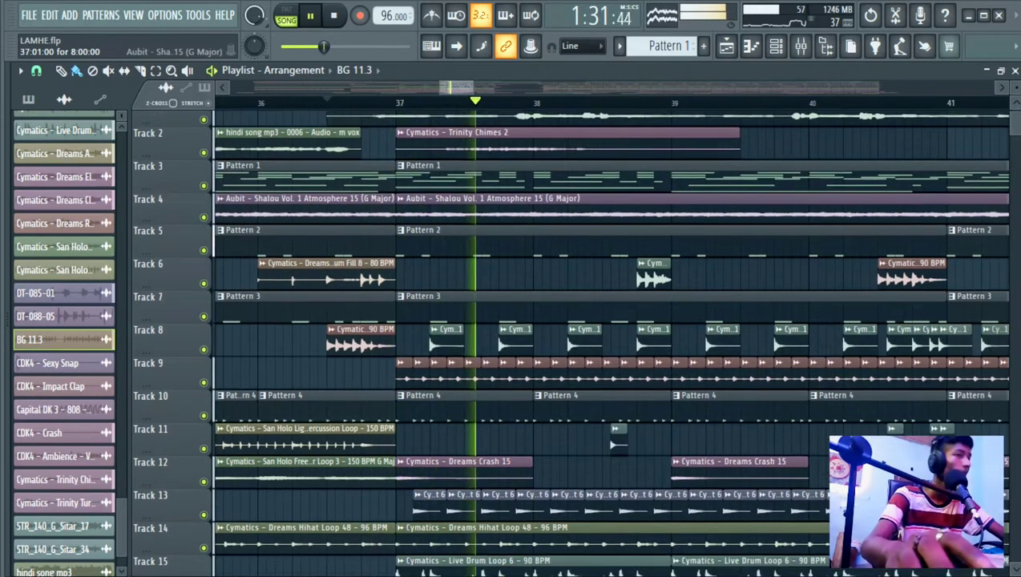
scroll(401, 336, "down", 6)
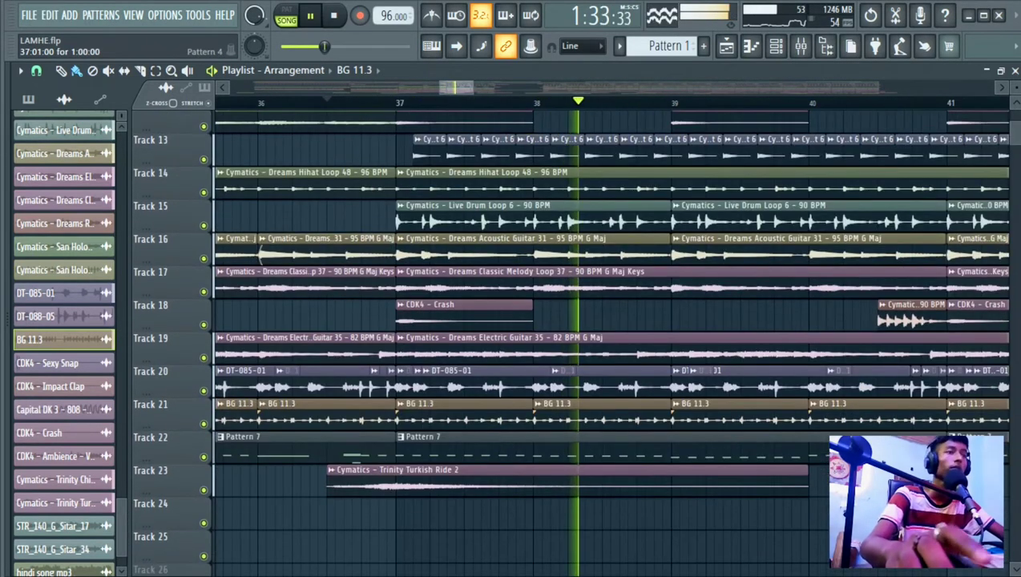
scroll(333, 337, "down", 4)
scroll(341, 340, "up", 2)
scroll(459, 337, "up", 14)
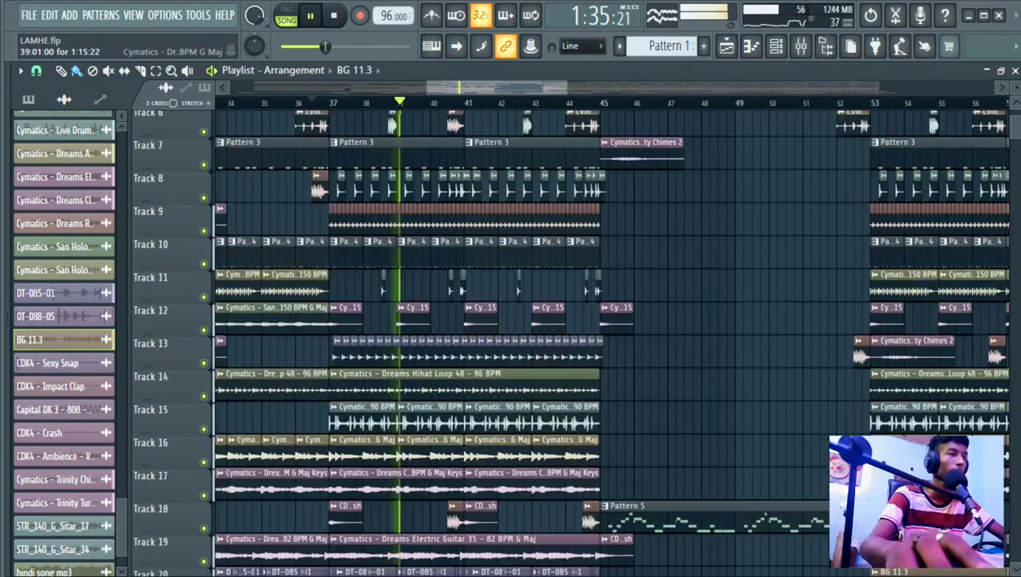
Listen to the full mix with the Track 1 vocal through bar 45, examining the fills on Track 6
scroll(459, 336, "up", 4)
scroll(451, 292, "up", 2)
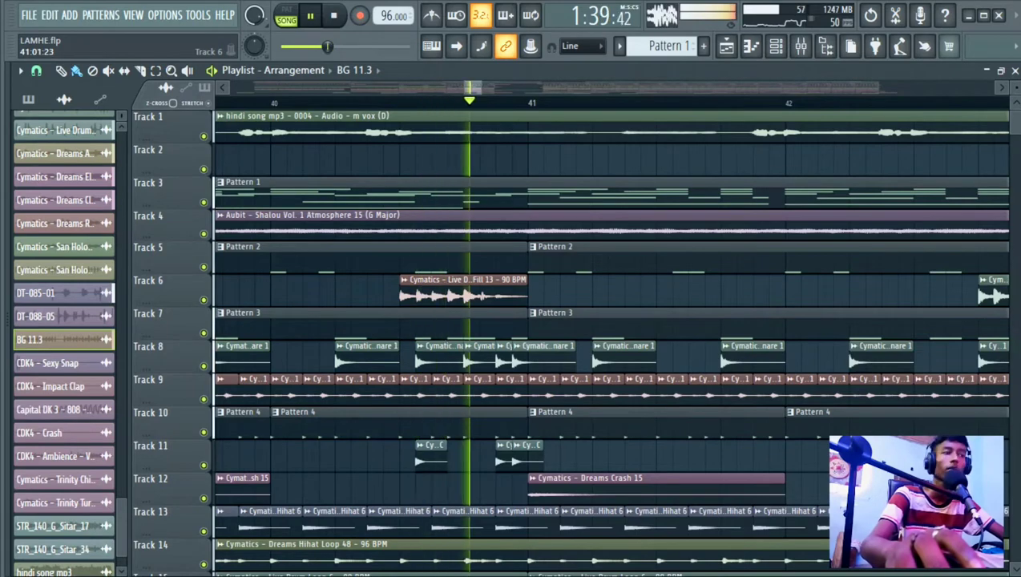
scroll(421, 336, "down", 8)
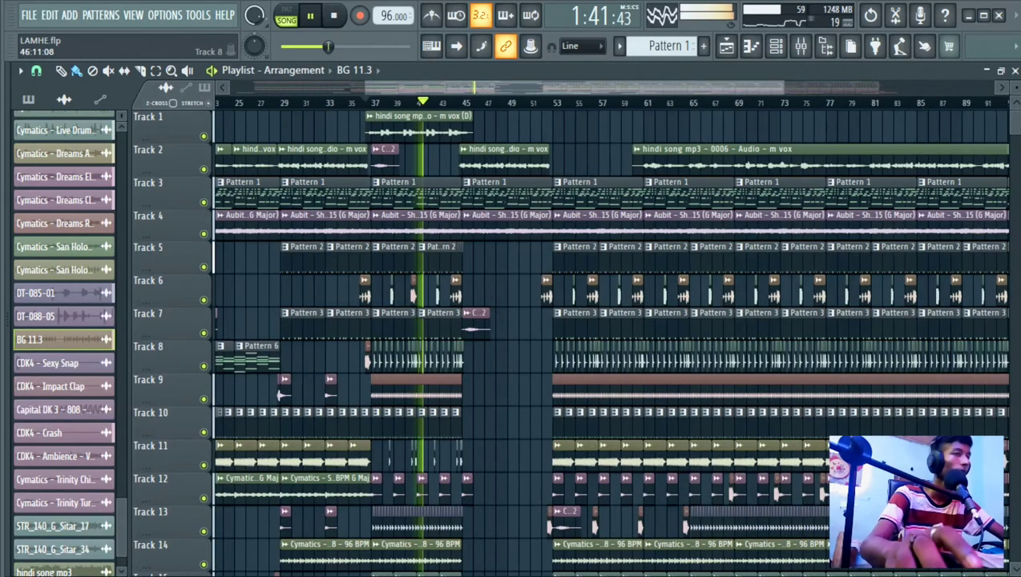
scroll(421, 336, "up", 6)
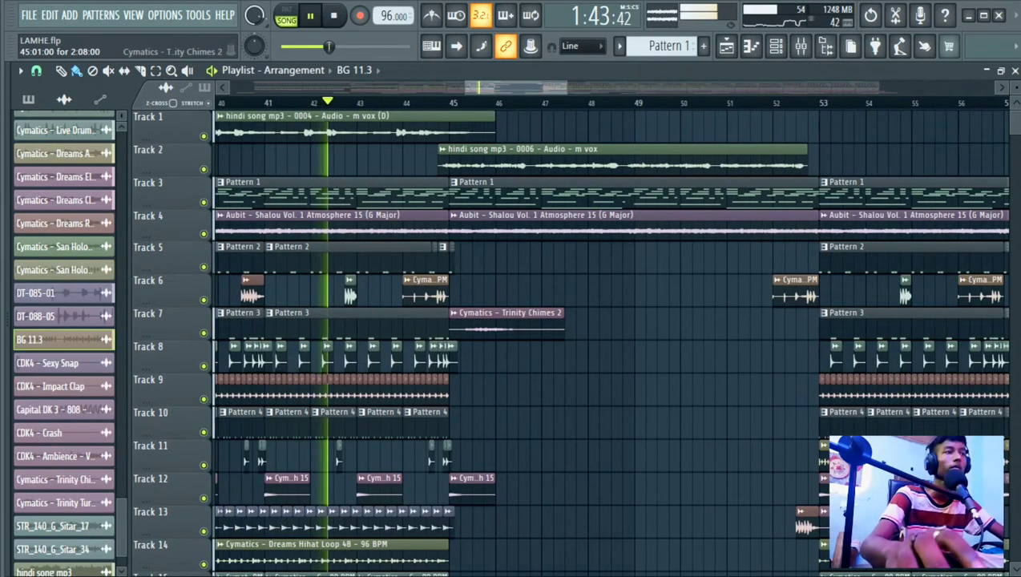
scroll(421, 336, "up", 4)
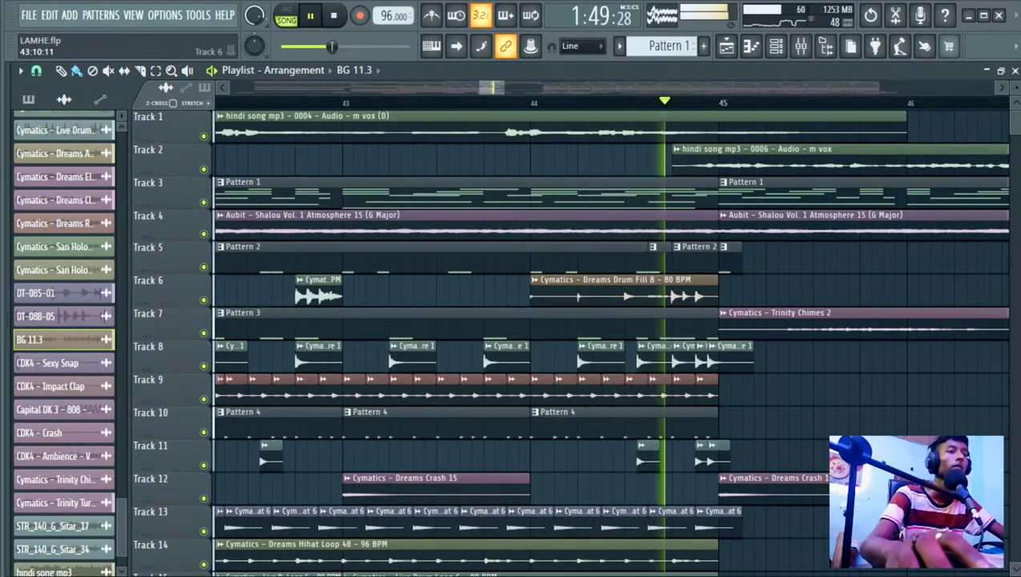
scroll(465, 321, "down", 8)
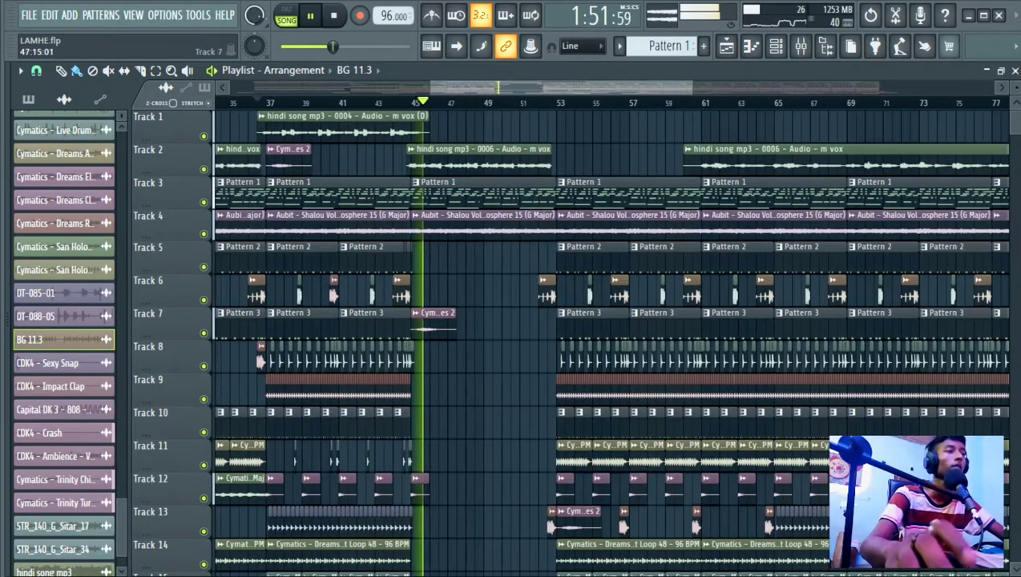
Listen to the section from bar 45 to bar 53, examining the Track 2 vocal and Track 18's Pattern 5 melody
scroll(450, 321, "up", 8)
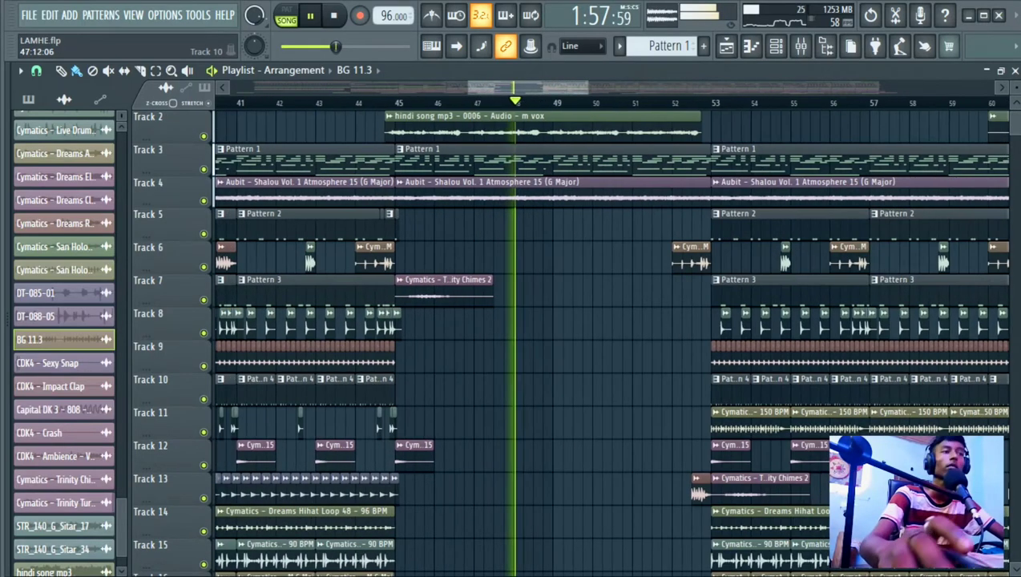
scroll(557, 376, "down", 4)
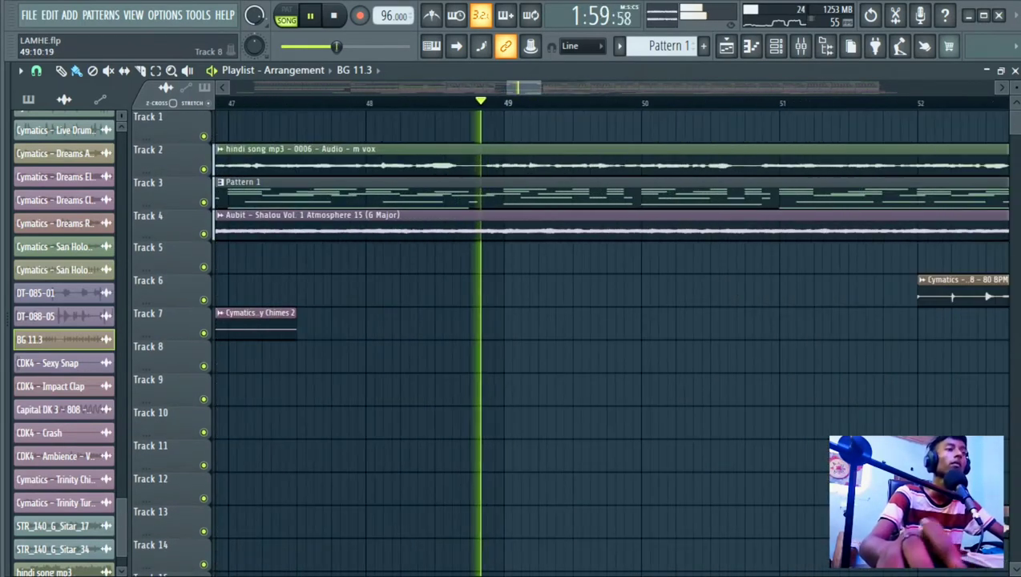
scroll(608, 336, "down", 5)
scroll(609, 337, "down", 5)
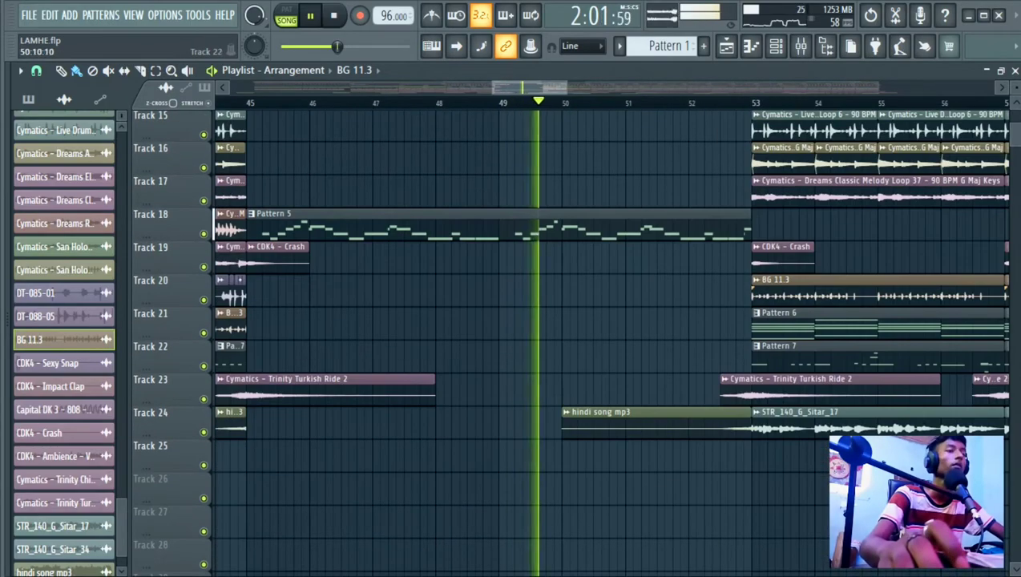
scroll(608, 337, "up", 5)
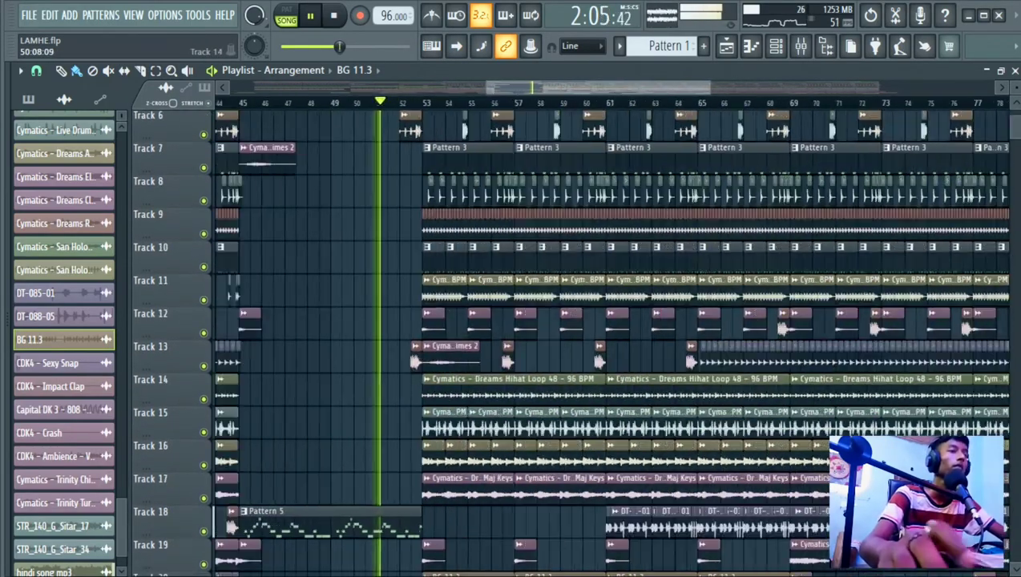
scroll(608, 337, "down", 10)
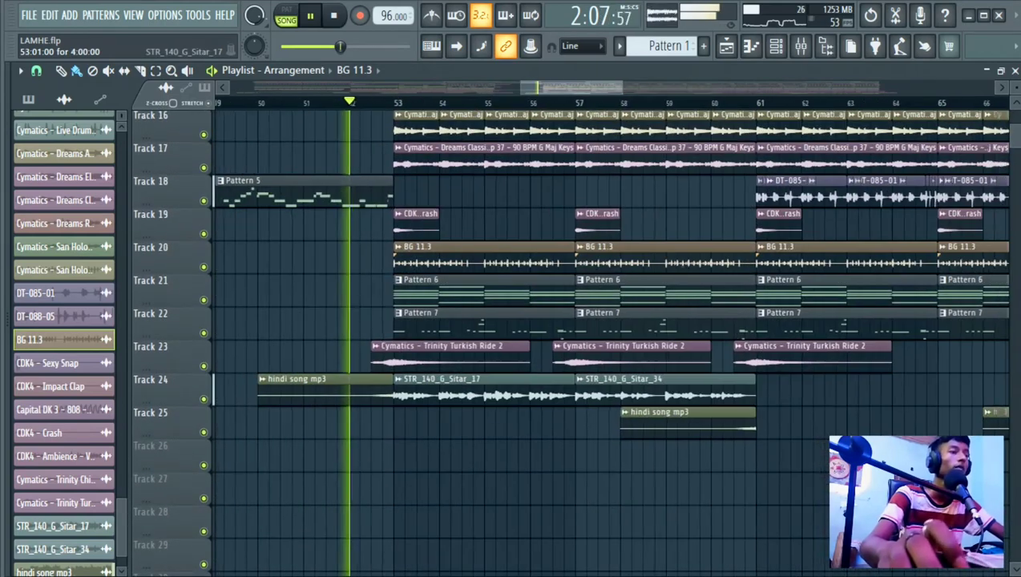
Listen to the arrangement from bar 53 to bar 61, examining the drum, melody and sitar layers down to Track 25
scroll(609, 336, "up", 12)
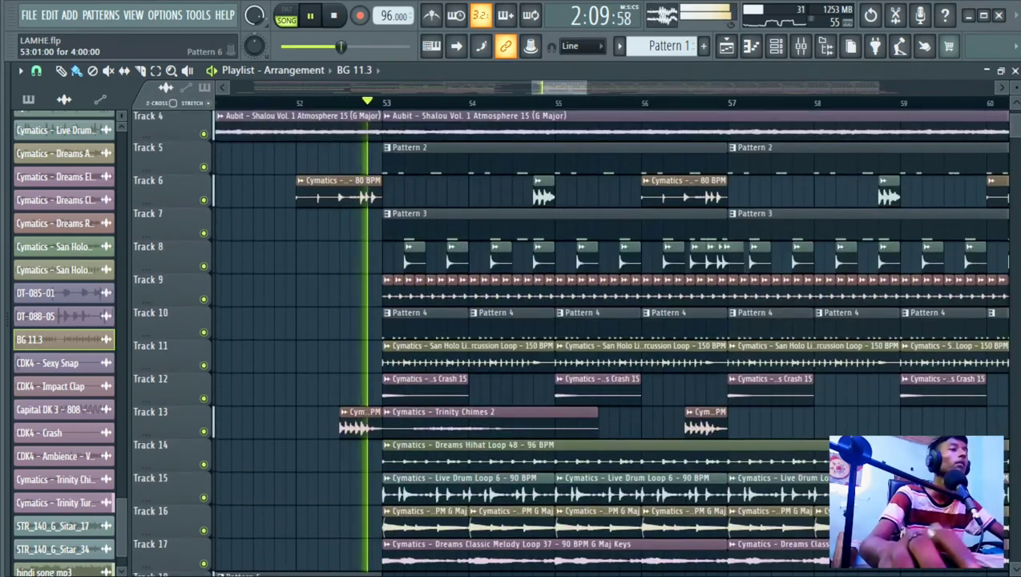
scroll(609, 337, "down", 16)
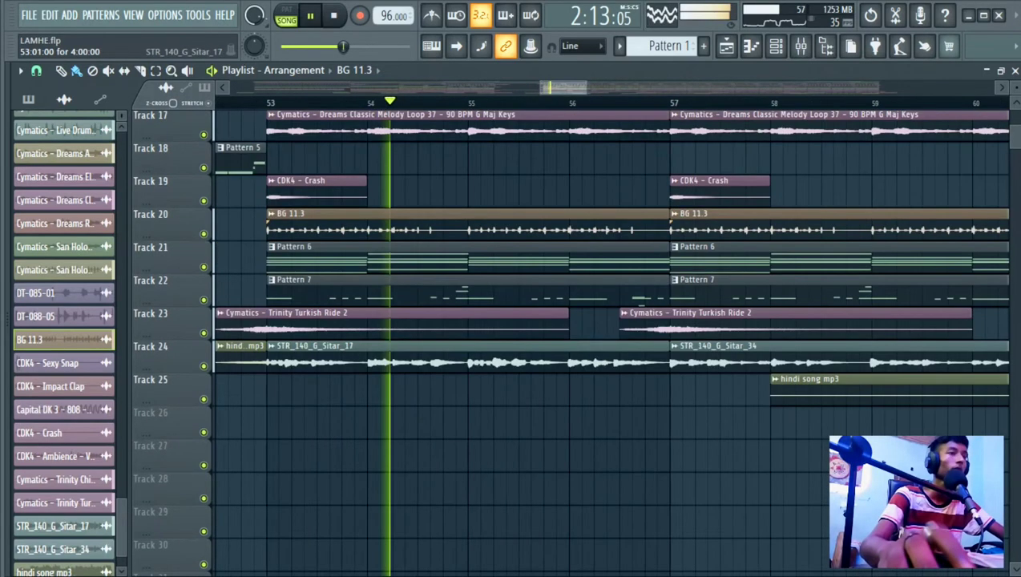
scroll(609, 337, "up", 4)
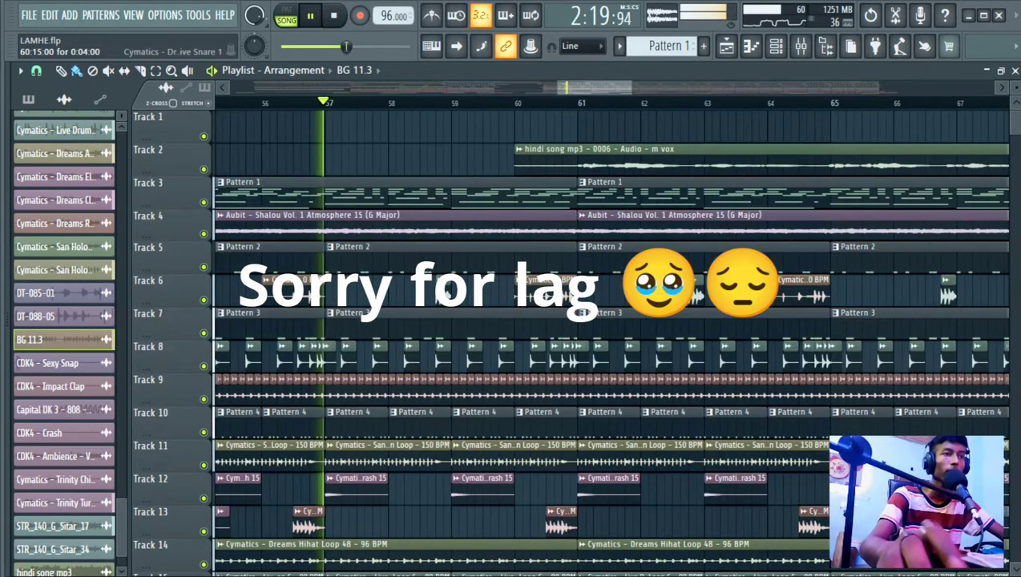
scroll(609, 336, "down", 8)
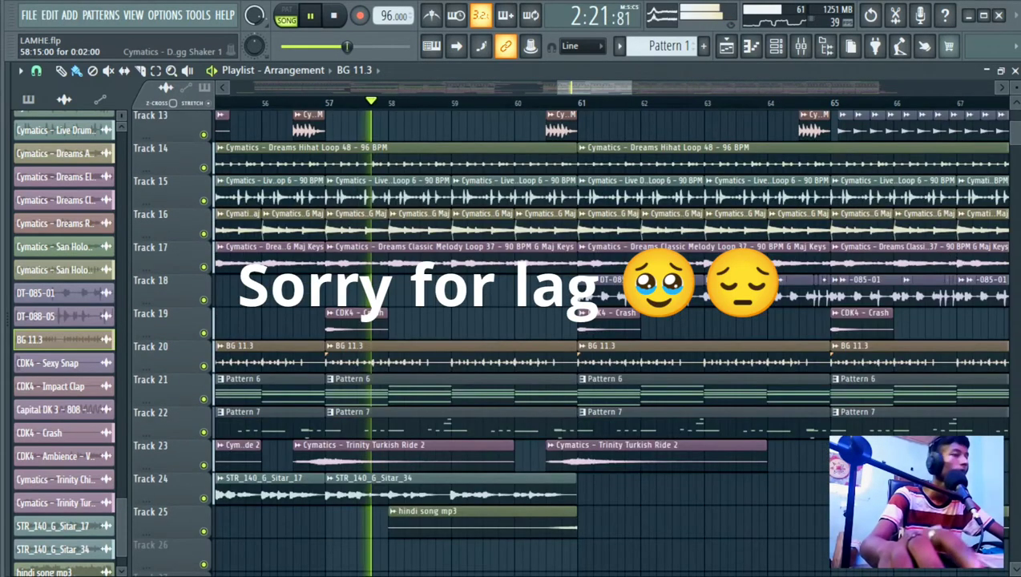
scroll(609, 336, "up", 2)
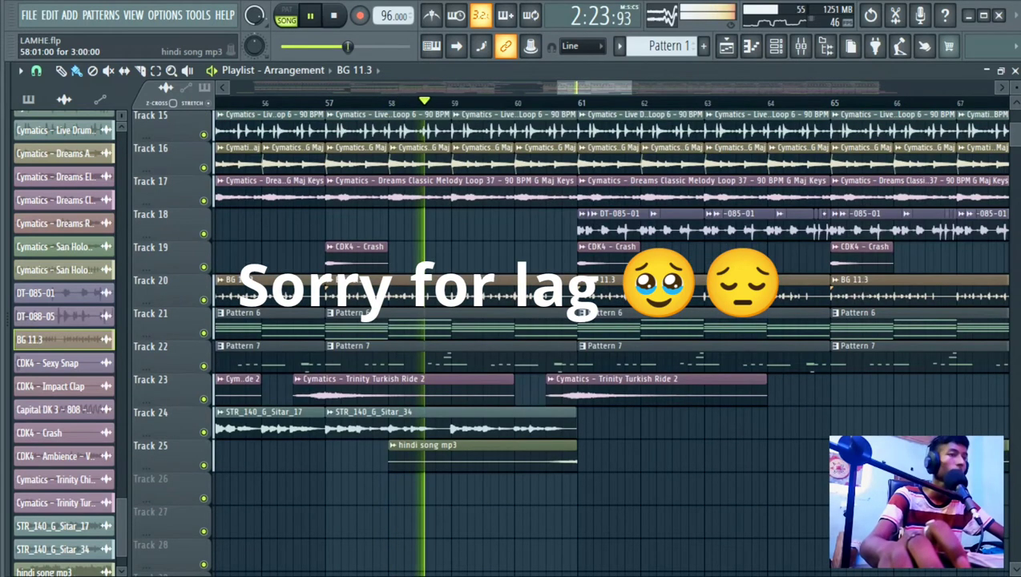
scroll(609, 337, "up", 4)
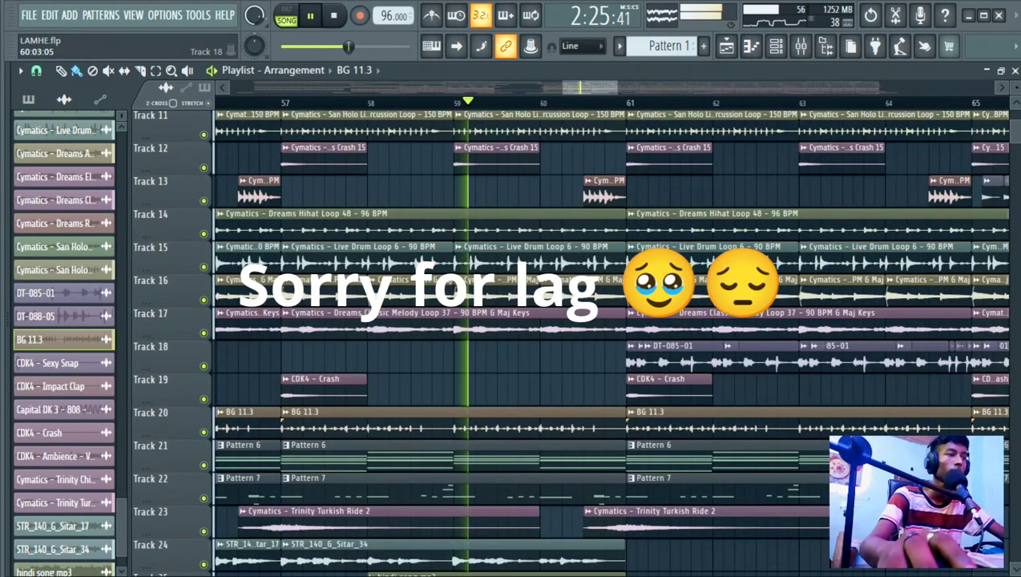
scroll(609, 336, "up", 10)
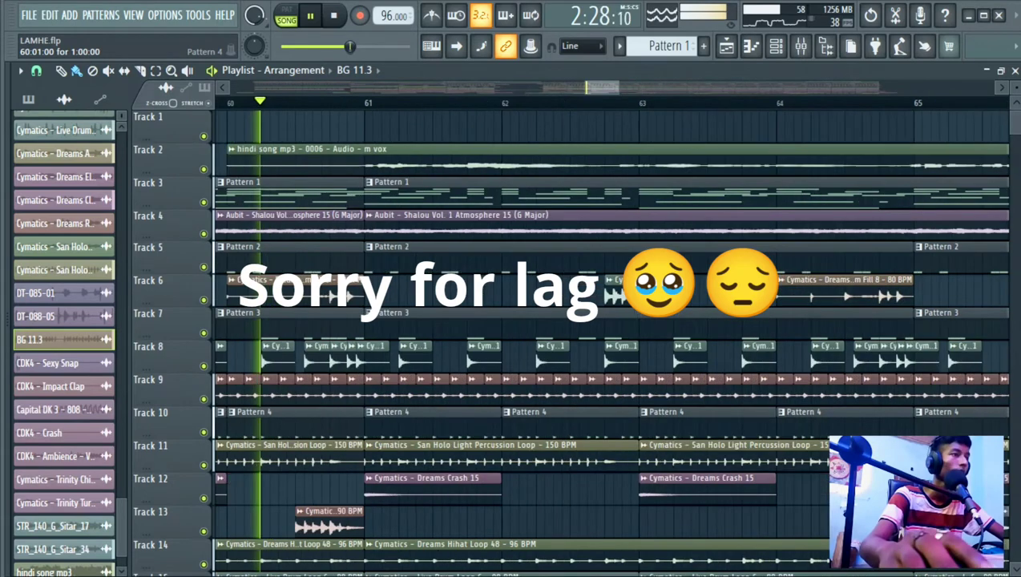
Listen to the section from bar 61 to bar 65, examining the Track 2 vocal and the DT-085-01 clips on Track 18
scroll(384, 396, "up", 5)
scroll(385, 396, "down", 4)
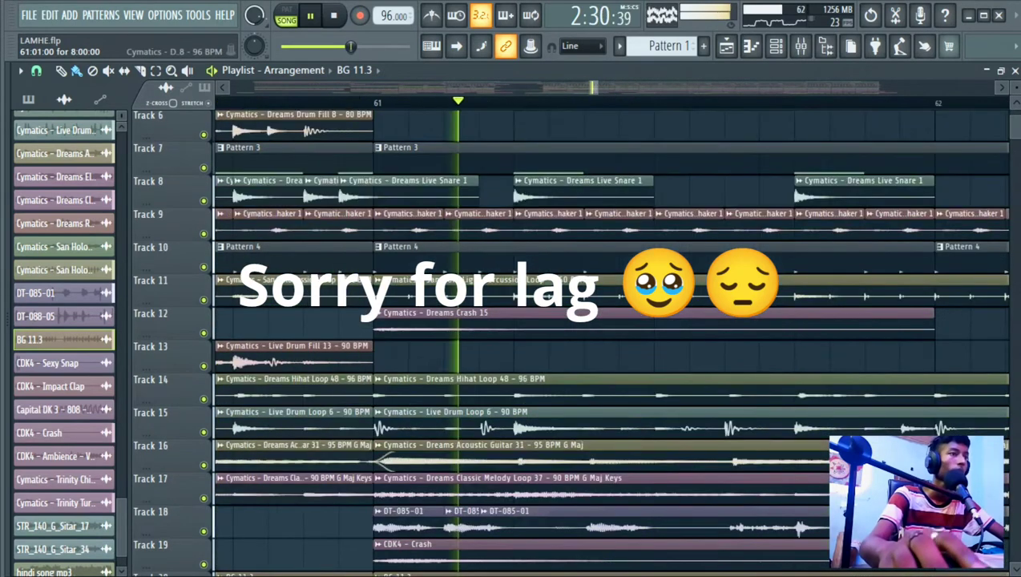
scroll(405, 397, "down", 9)
scroll(404, 397, "down", 8)
scroll(521, 394, "up", 4)
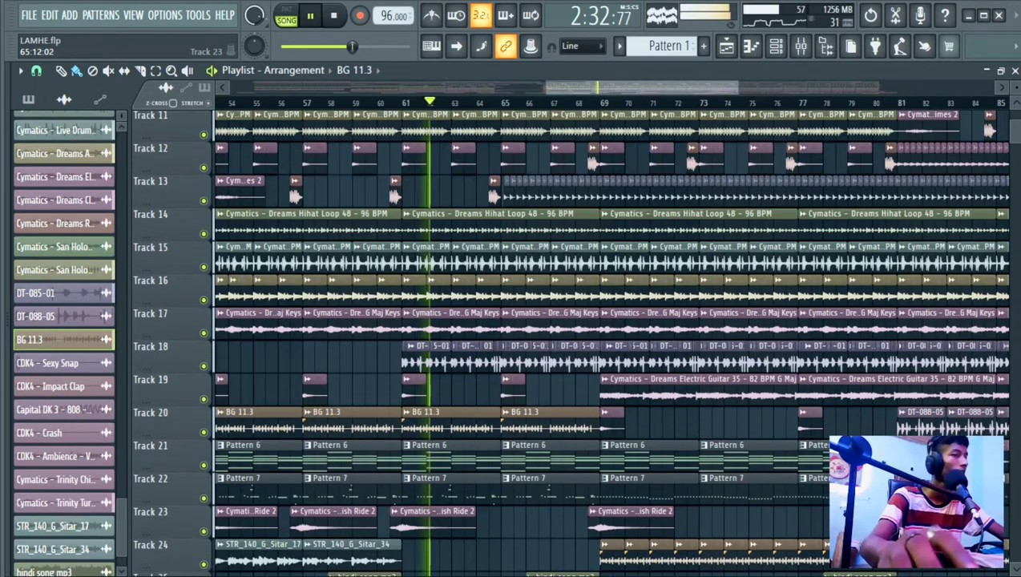
scroll(609, 337, "up", 9)
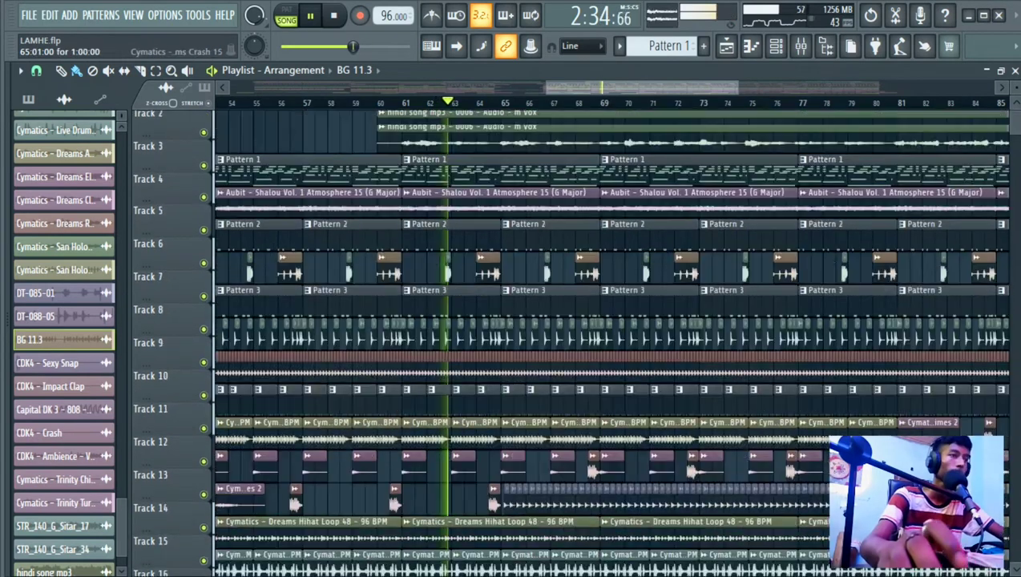
scroll(519, 392, "up", 1)
scroll(519, 392, "up", 4)
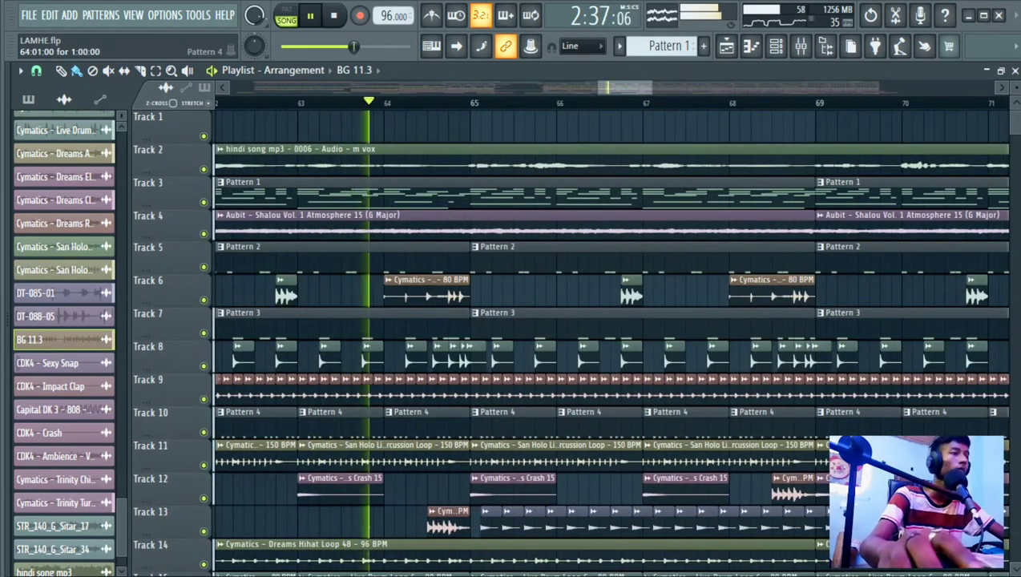
scroll(519, 392, "up", 2)
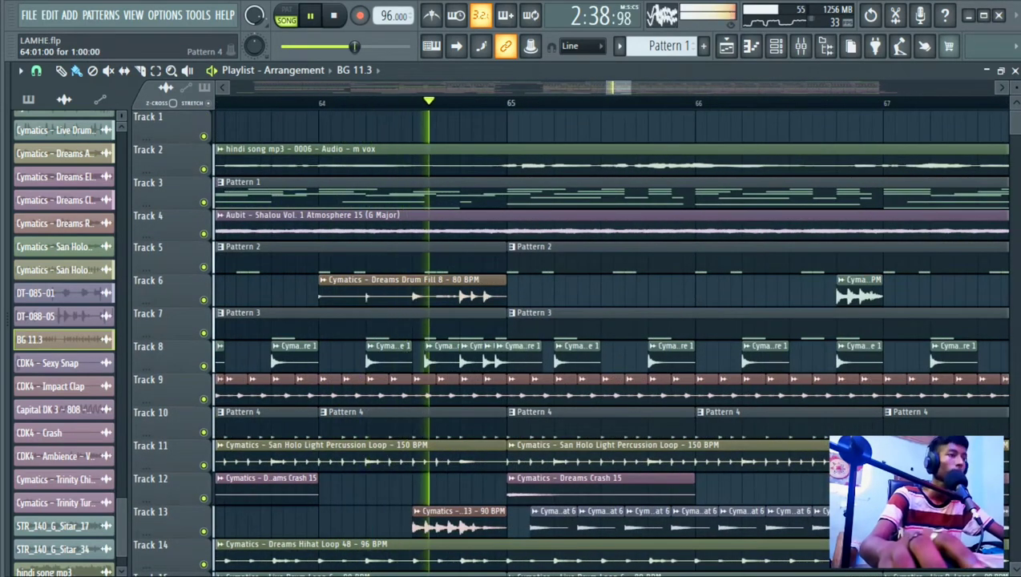
scroll(520, 393, "down", 2)
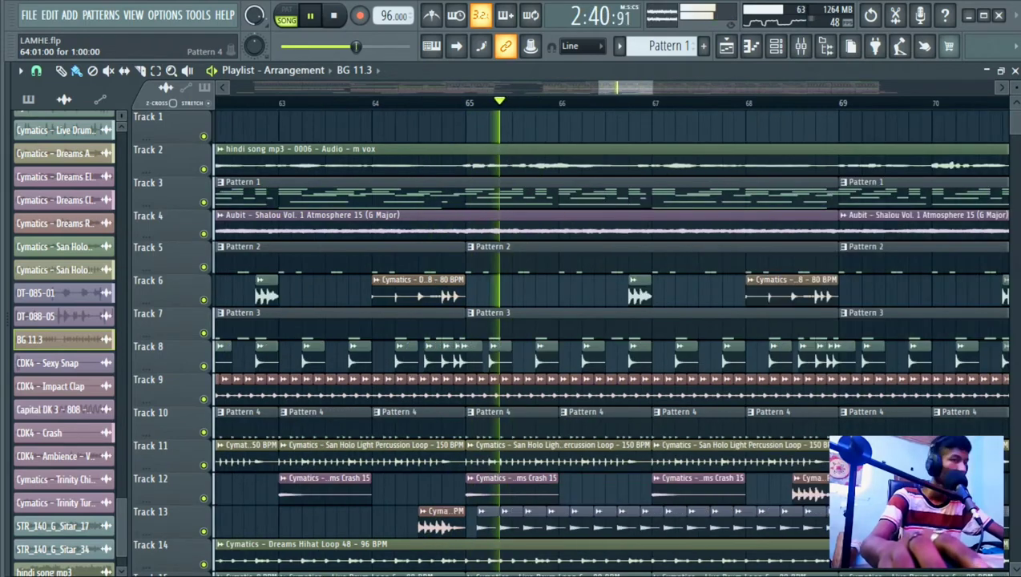
Listen to bars 65 to 69, examining the hi-hat hits on Track 13 and the drum fills on Tracks 6 and 12
scroll(670, 392, "up", 2)
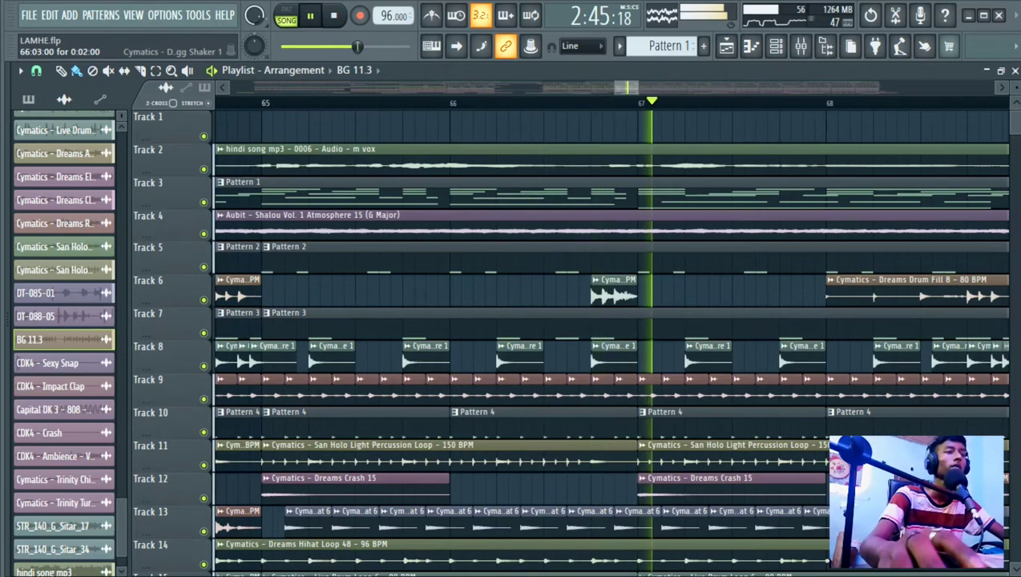
scroll(612, 342, "down", 4)
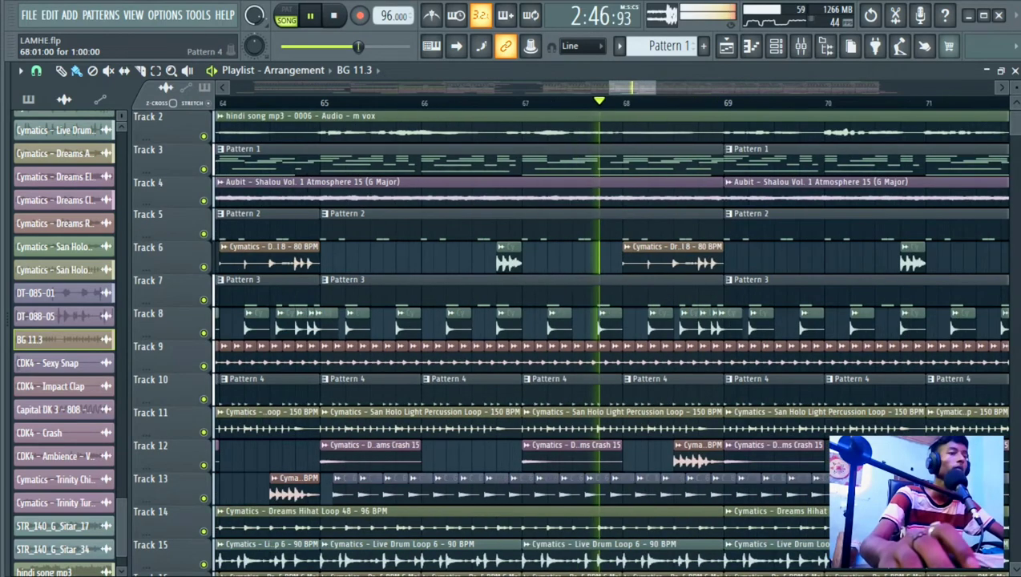
scroll(612, 343, "up", 3)
scroll(721, 345, "up", 2)
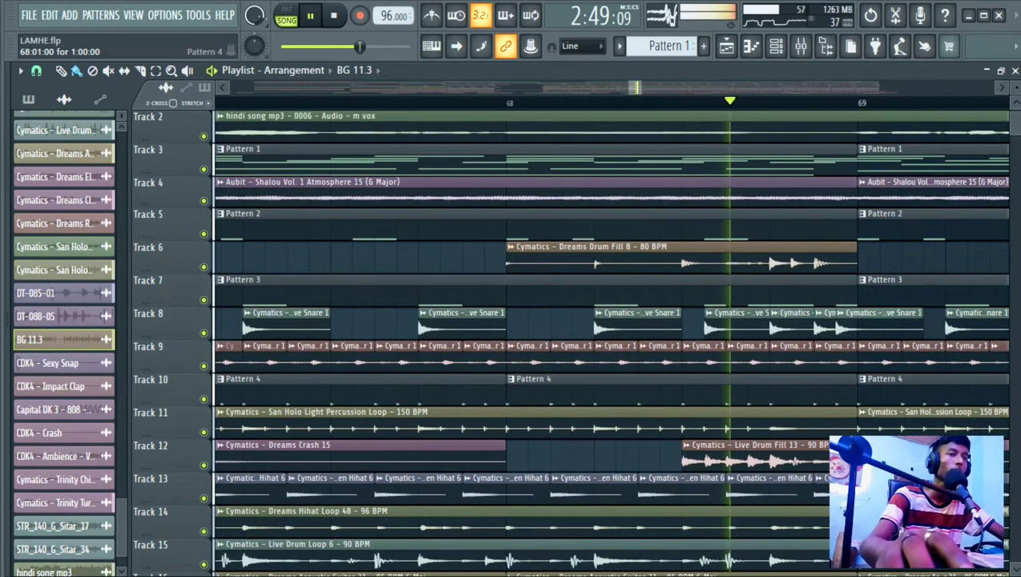
Listen to the section from bar 69 to bar 77, examining Track 19's Dreams Electric Guitar 35 and Track 24's BG 11.3 clips
scroll(456, 388, "down", 4)
scroll(521, 368, "down", 7)
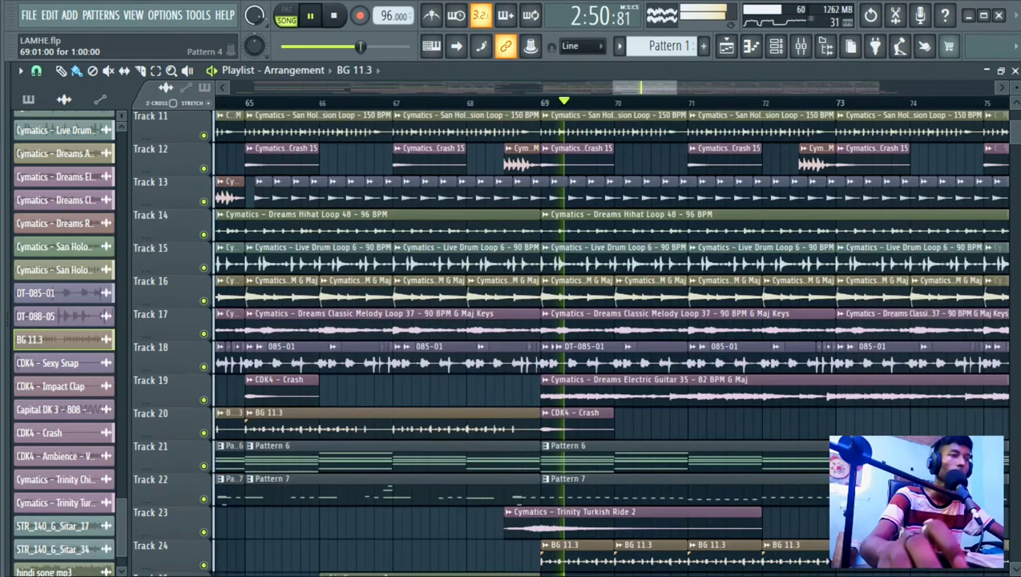
scroll(611, 342, "up", 5)
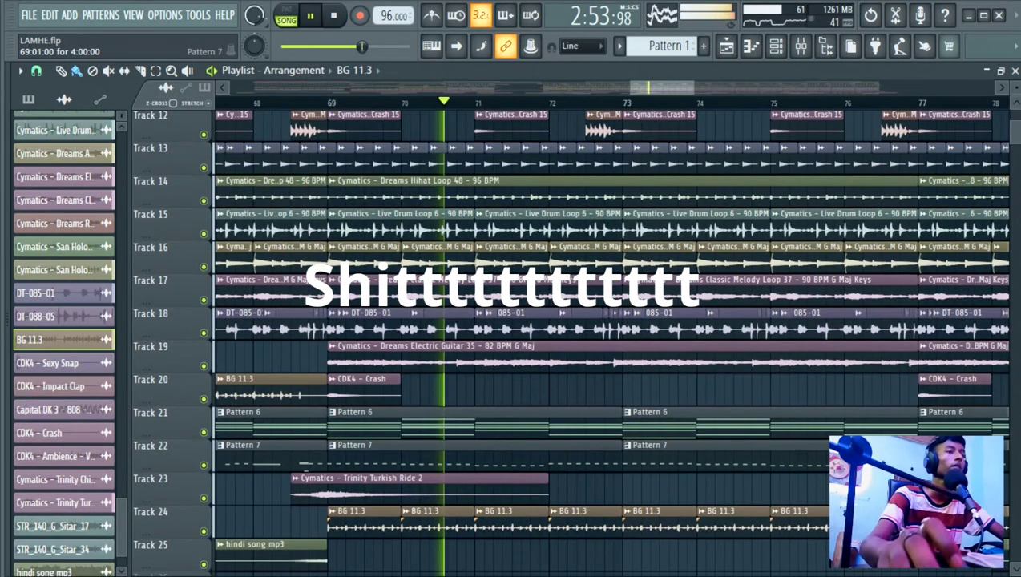
scroll(611, 343, "up", 2)
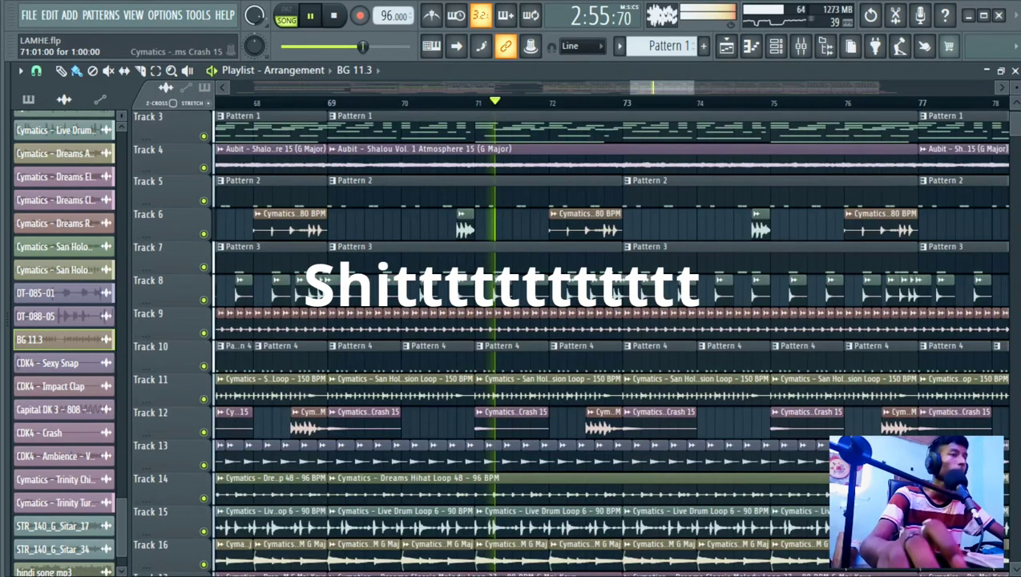
scroll(589, 410, "up", 1)
scroll(589, 410, "up", 3)
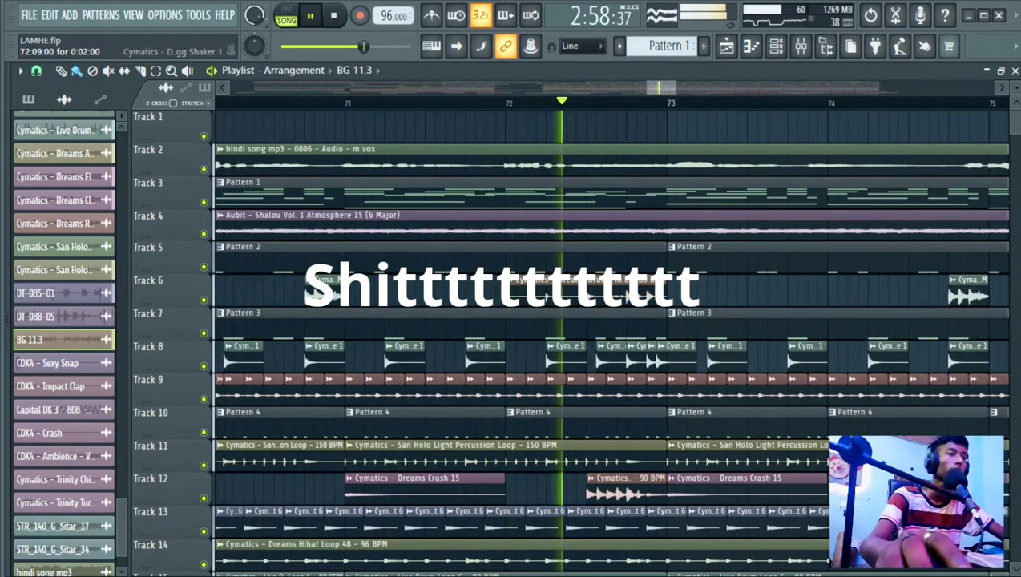
scroll(384, 419, "down", 3)
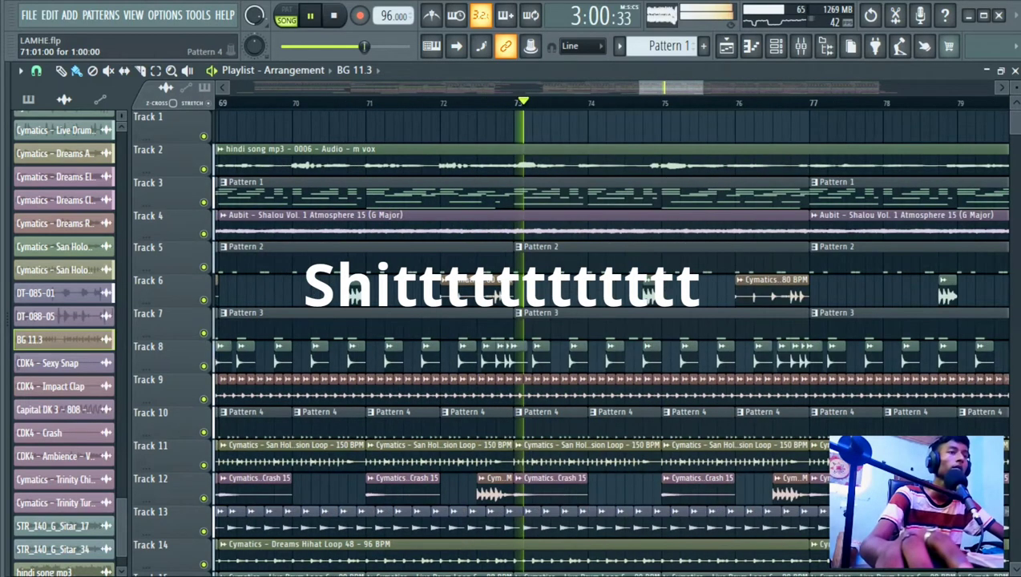
scroll(608, 344, "down", 7)
scroll(609, 344, "up", 2)
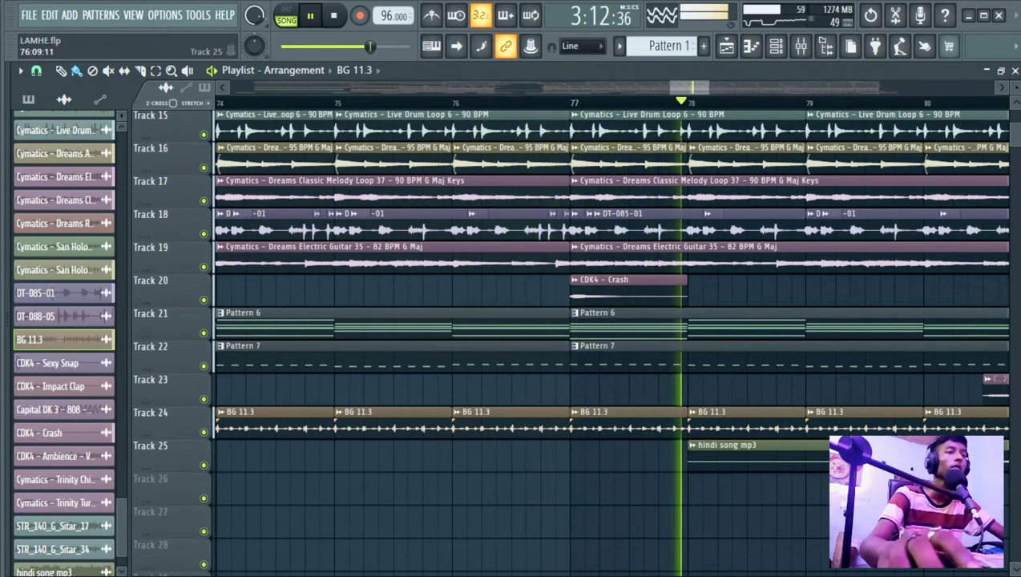
Listen to bars 77 to 81, examining the layers on Tracks 9 to 25 and the Track 12 fill leading into bar 81
scroll(515, 452, "up", 4)
scroll(515, 441, "down", 3)
scroll(515, 433, "up", 4)
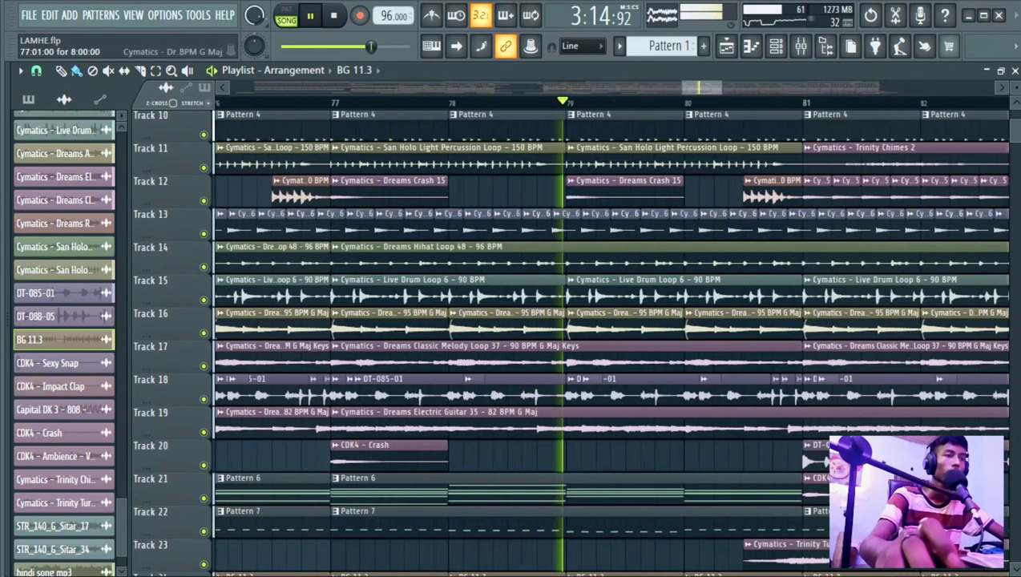
scroll(569, 340, "down", 2)
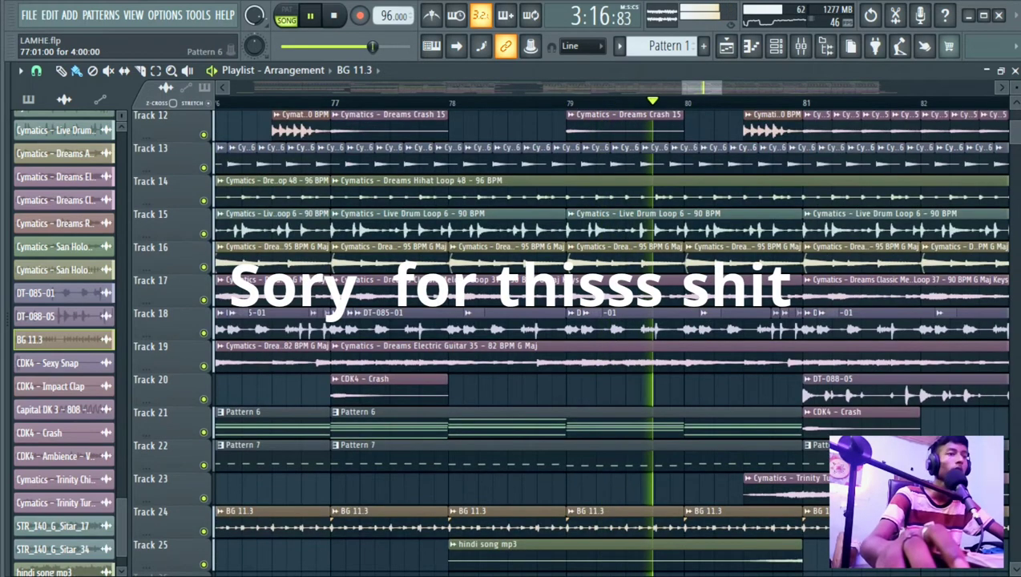
scroll(609, 341, "down", 2)
scroll(609, 341, "up", 3)
scroll(645, 341, "up", 3)
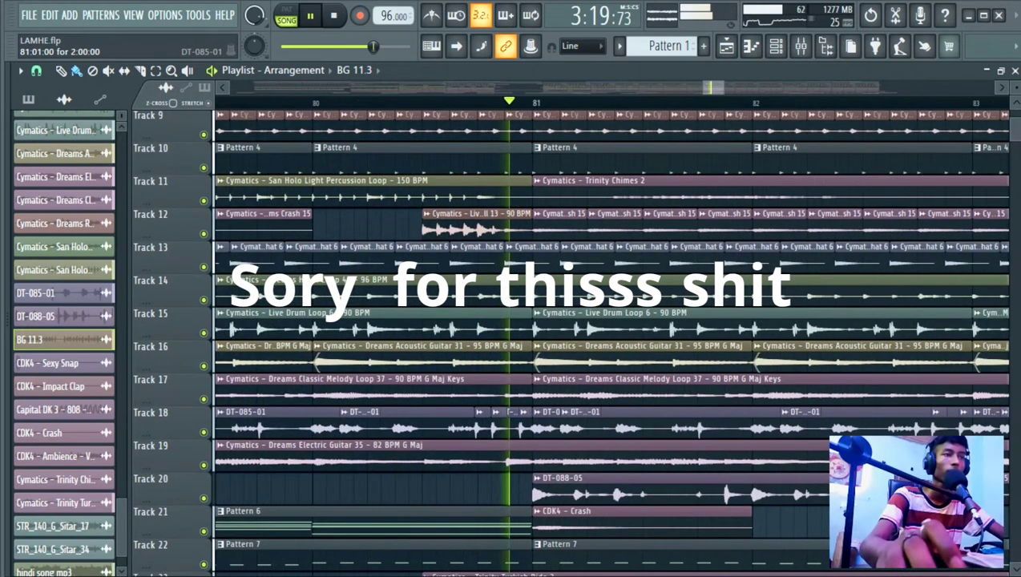
Listen to the section from bar 81 to bar 85, examining DT-088-05 on Track 20, Trinity Chimes 2 on Track 11 and Track 12's crashes
scroll(556, 425, "down", 8)
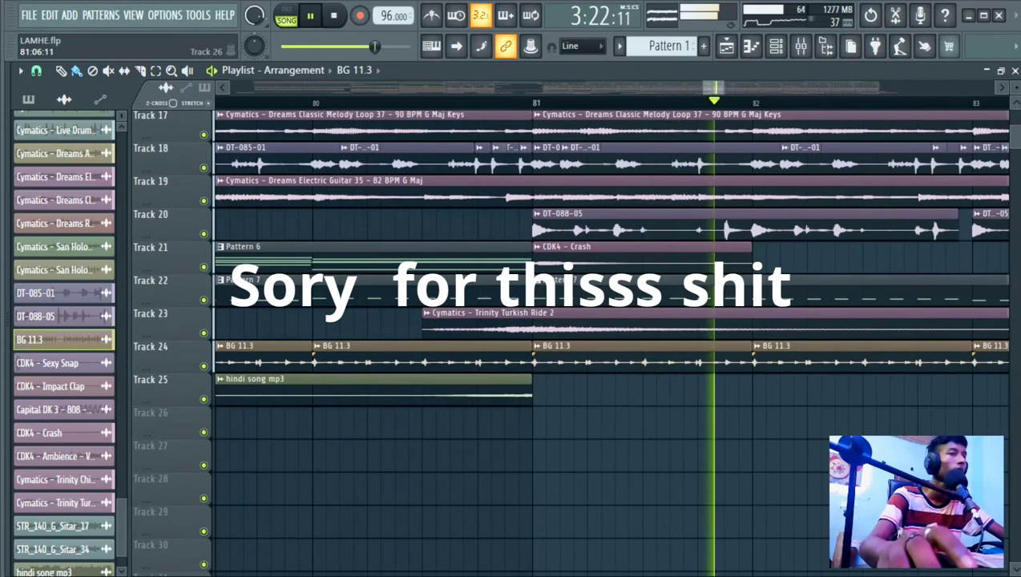
scroll(556, 425, "up", 3)
scroll(545, 425, "down", 3)
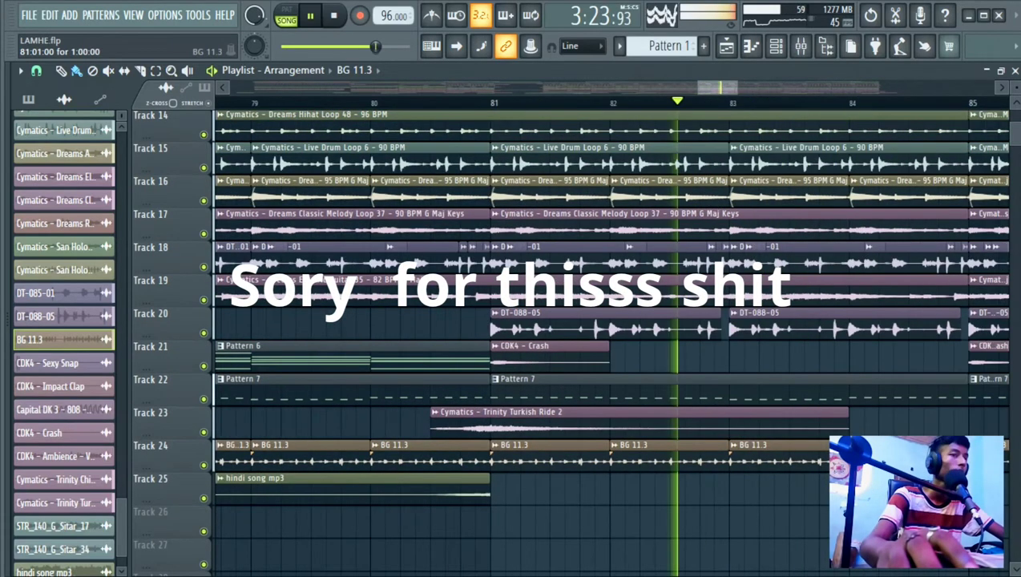
scroll(553, 425, "up", 6)
scroll(553, 425, "up", 5)
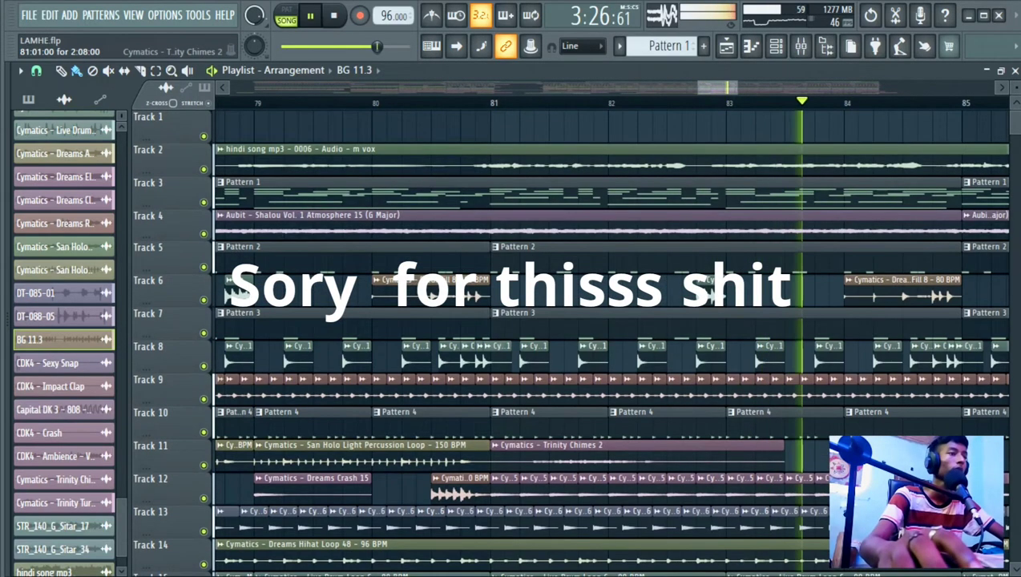
scroll(609, 336, "down", 12)
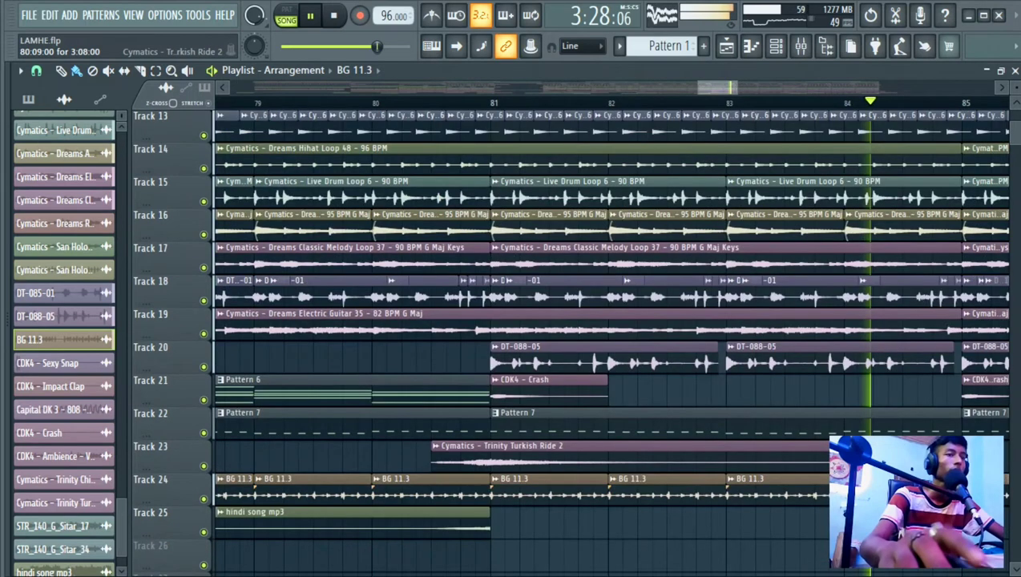
scroll(553, 425, "down", 3)
scroll(553, 425, "up", 10)
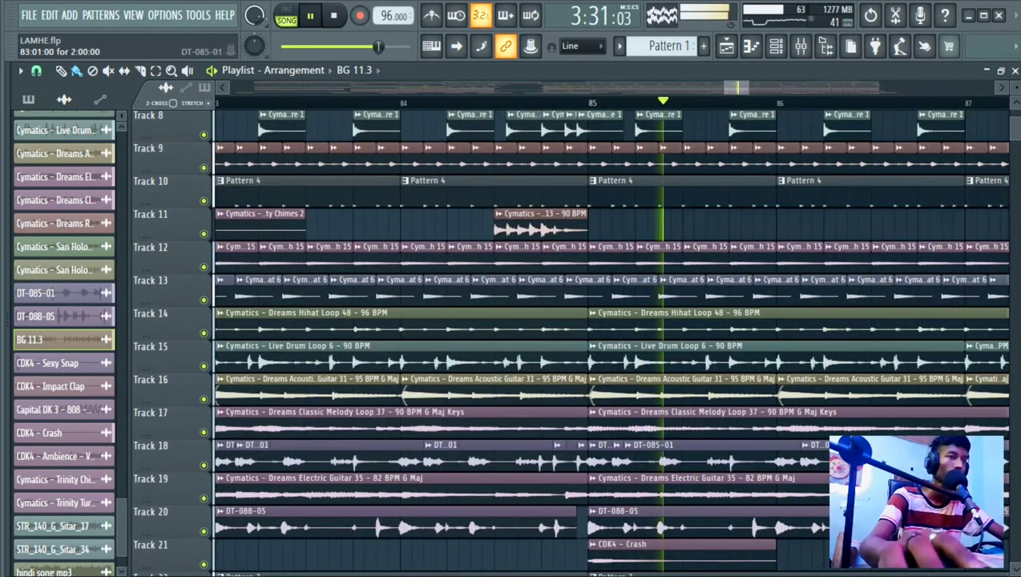
Listen to the section from bar 85 to bar 89, examining Tracks 8 to 24 and the fill on Track 11
scroll(498, 409, "down", 5)
scroll(498, 410, "down", 6)
scroll(597, 458, "up", 3)
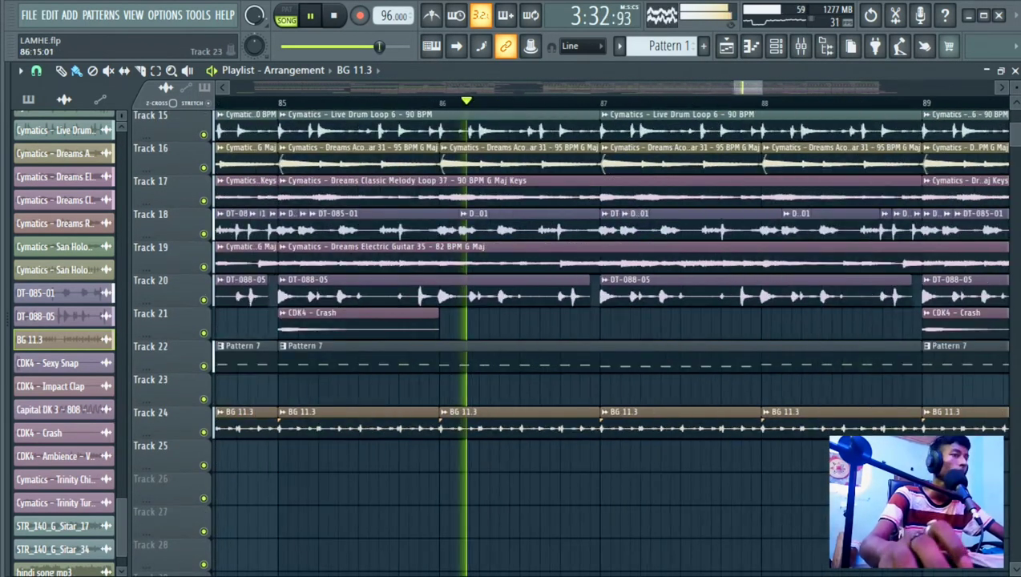
scroll(589, 458, "up", 3)
scroll(589, 401, "up", 2)
scroll(449, 384, "down", 3)
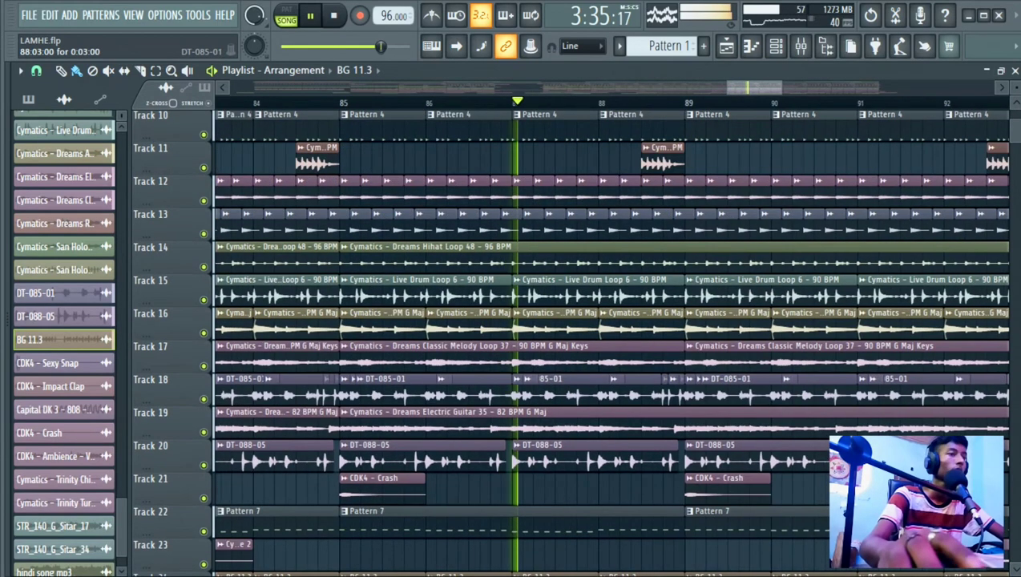
scroll(681, 384, "up", 2)
scroll(589, 344, "down", 4)
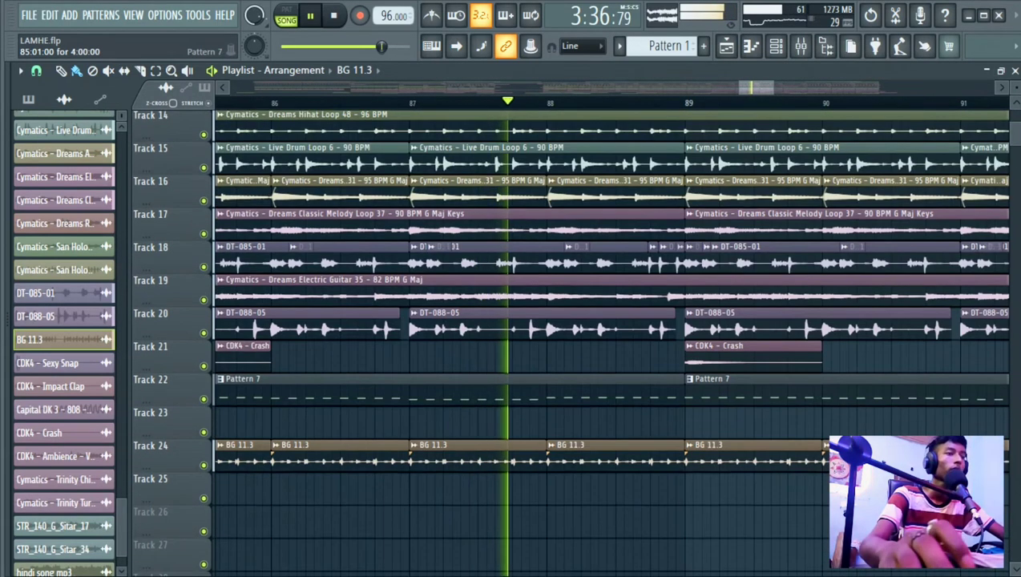
scroll(609, 345, "up", 6)
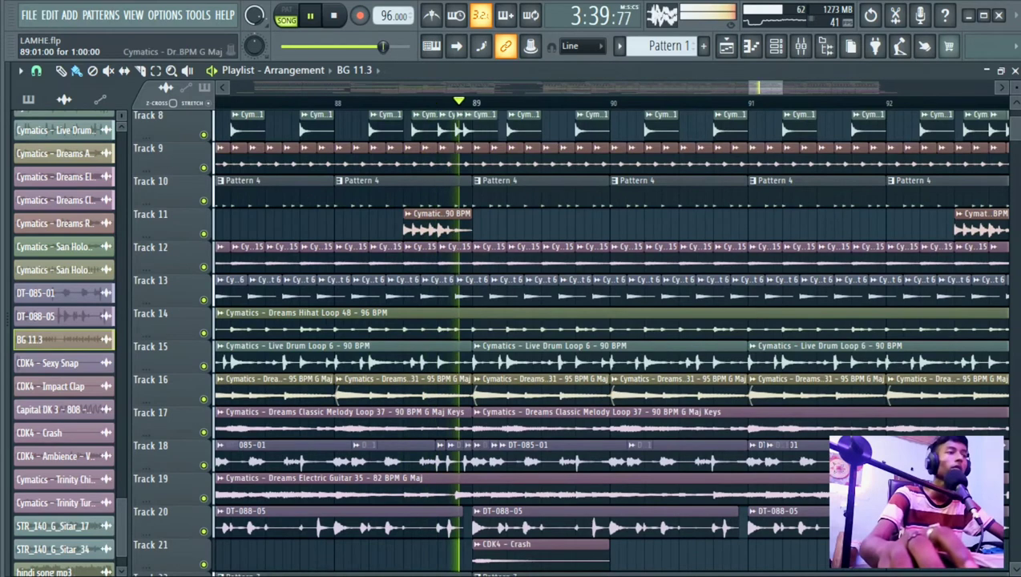
scroll(609, 345, "down", 7)
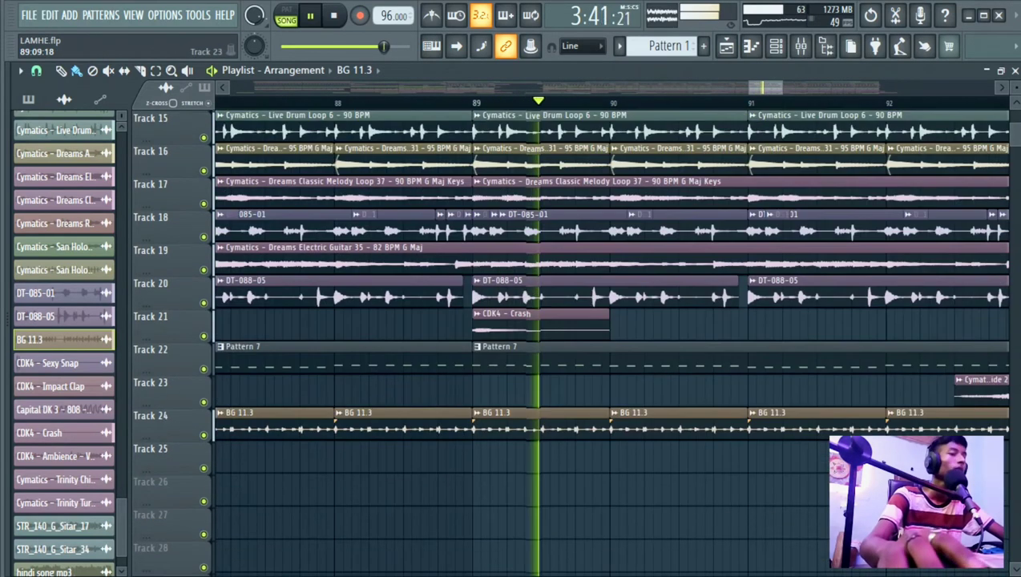
Listen to the section from bar 89 to bar 93, examining Tracks 15 to 25 and Track 23's Trinity Turkish Ride 2 clip
scroll(550, 409, "down", 1)
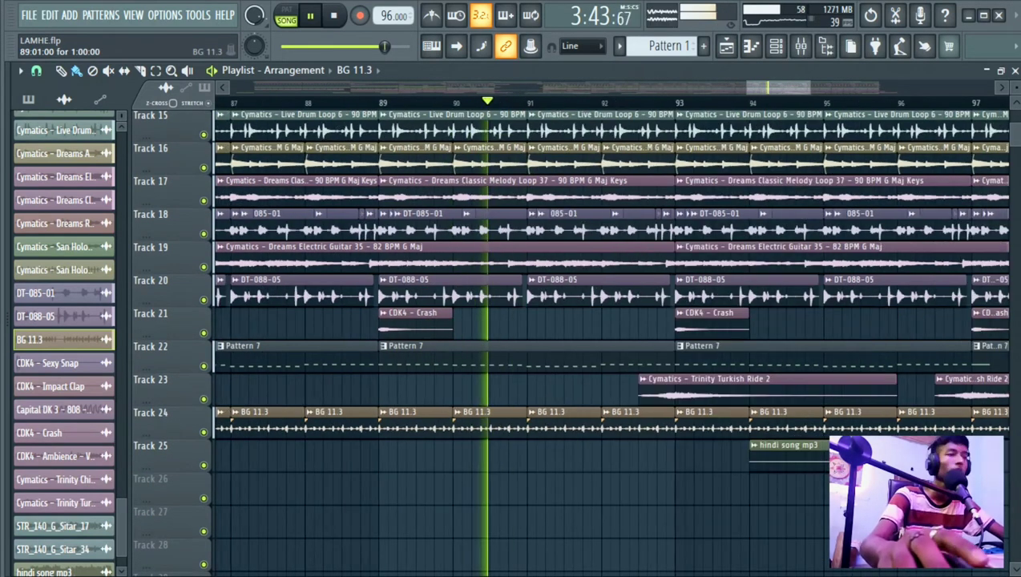
scroll(550, 409, "up", 1)
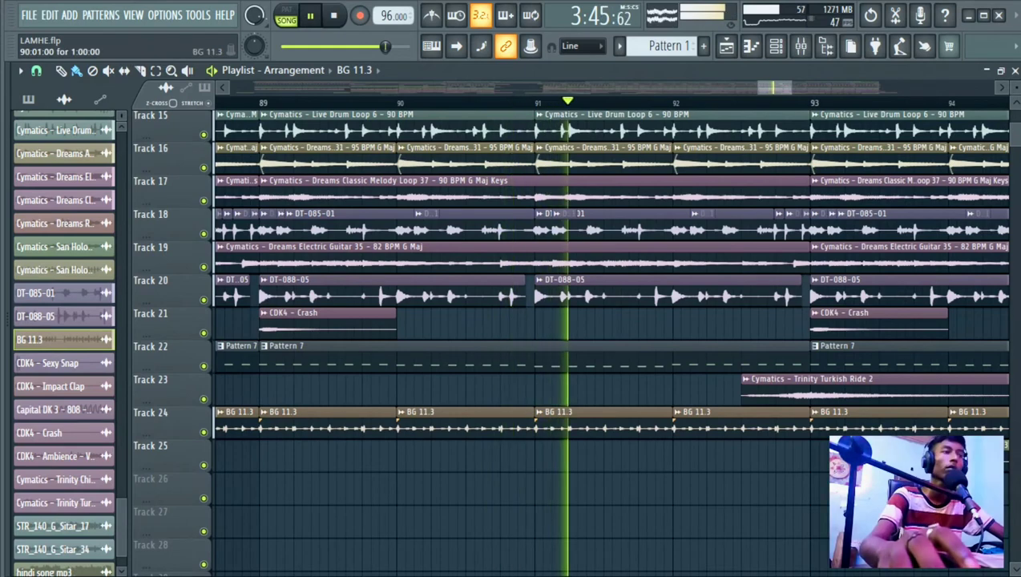
scroll(550, 408, "down", 3)
scroll(550, 409, "up", 2)
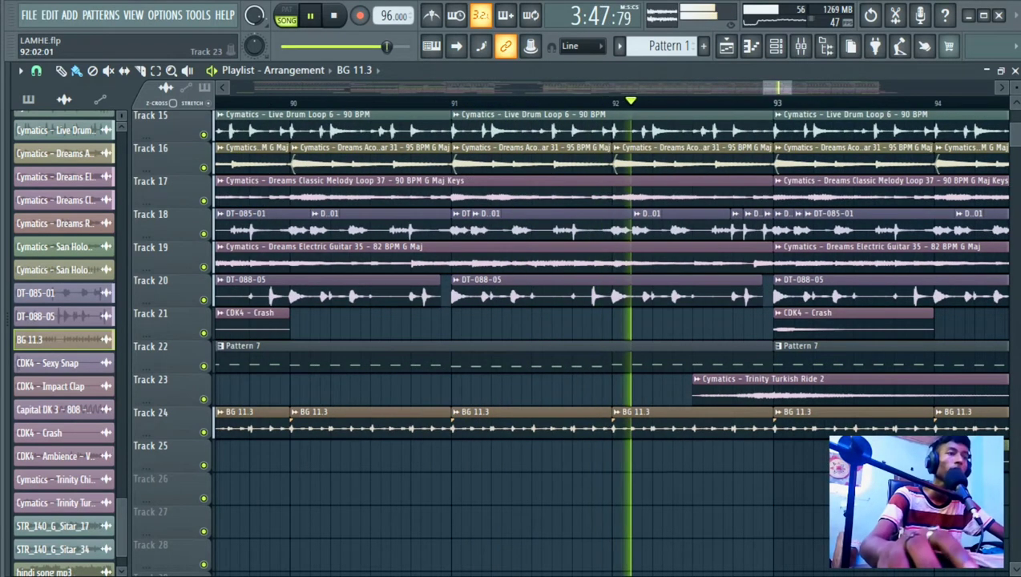
scroll(449, 397, "up", 6)
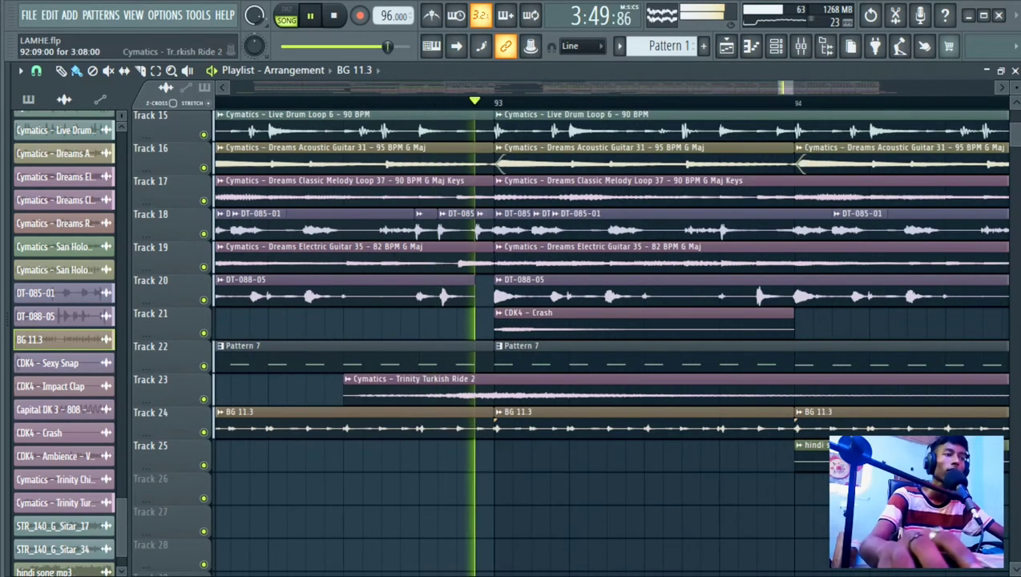
Listen to bars 93 to 96, examining Tracks 11 to 25, including Track 25's hindi song mp3 clip
scroll(449, 410, "down", 8)
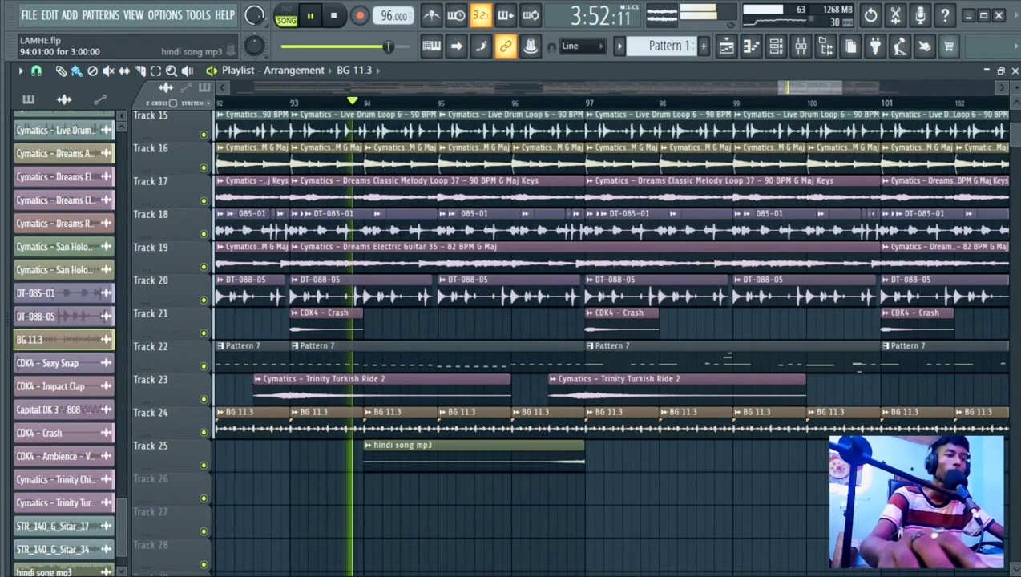
scroll(449, 410, "up", 2)
scroll(609, 336, "up", 2)
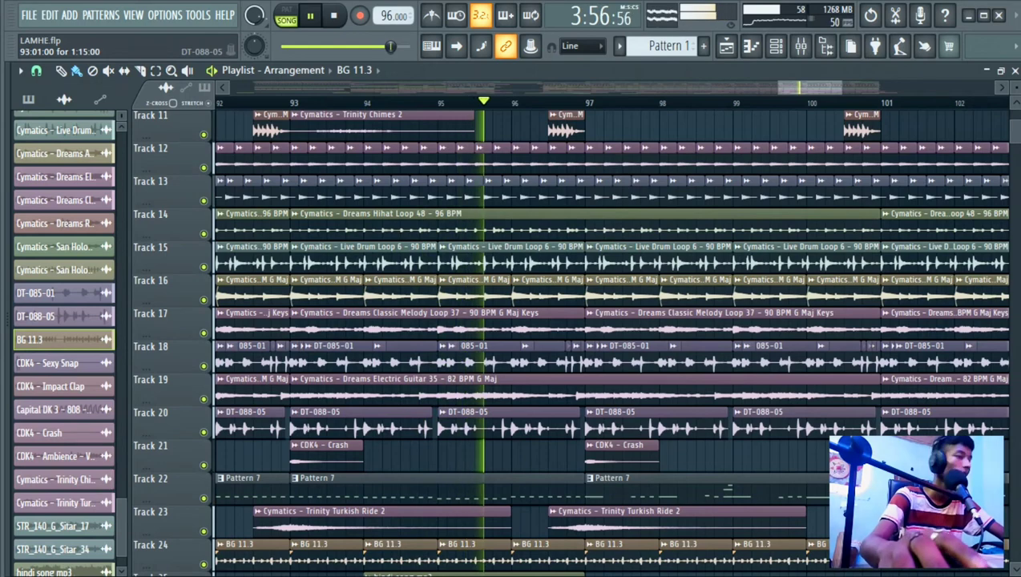
scroll(609, 336, "down", 2)
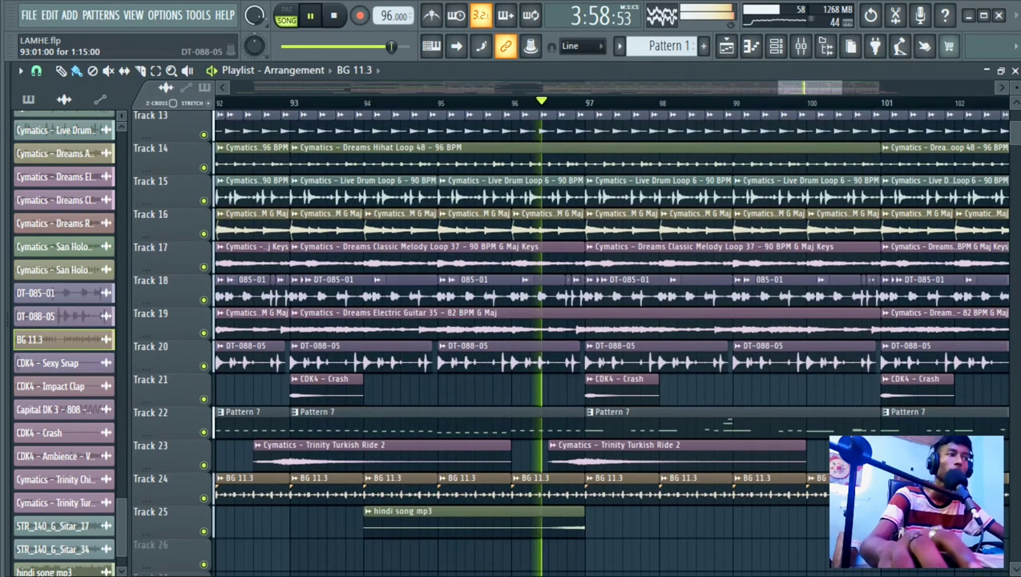
Move Track 11's Cymatics - Trinity Chimes 2 clip at bar 93 to bar 97
scroll(609, 337, "up", 5)
left_click_drag(381, 216, 677, 217)
scroll(640, 356, "down", 2)
scroll(639, 357, "up", 2)
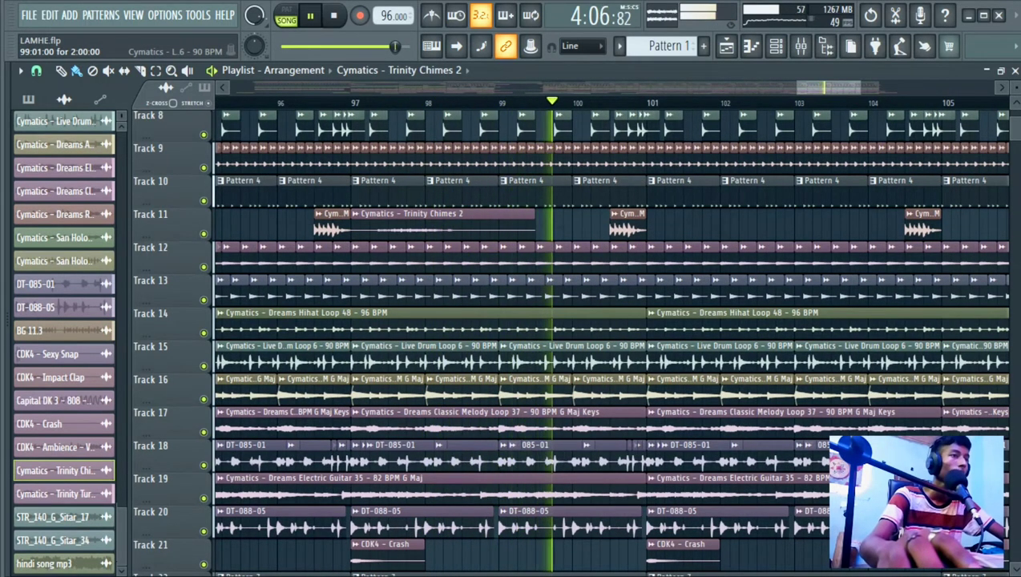
Listen to the section from bar 99 to bar 104, examining the vocals on Tracks 1 and 2 and the layers down to Track 25
scroll(609, 336, "up", 3)
scroll(608, 336, "up", 4)
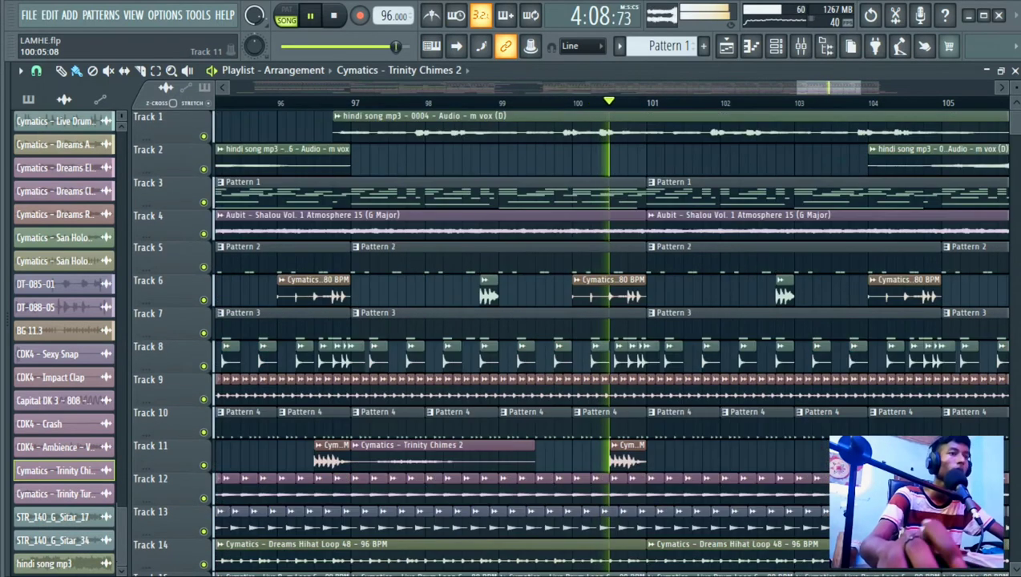
scroll(609, 337, "down", 10)
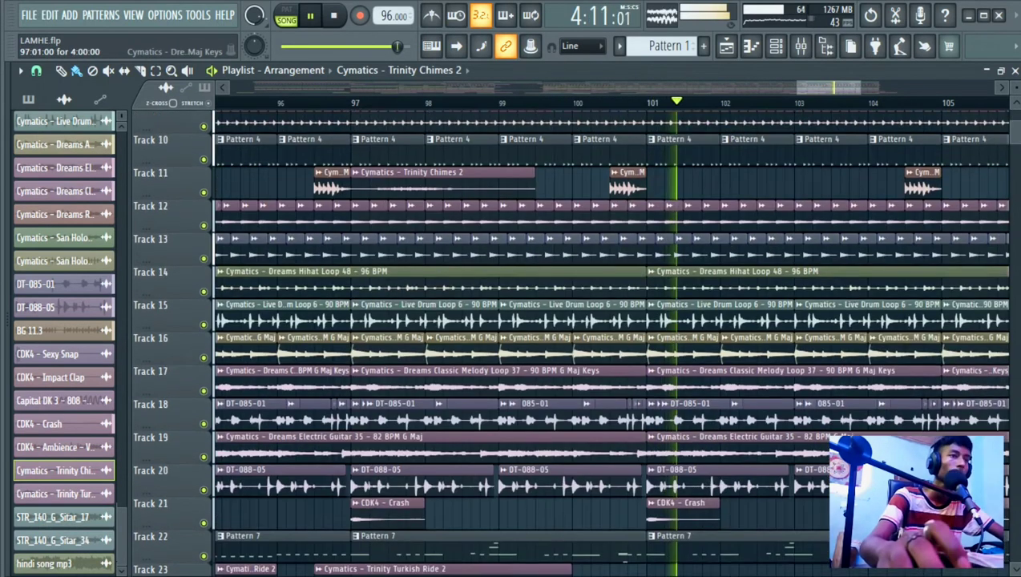
scroll(608, 337, "down", 2)
scroll(625, 297, "down", 1)
scroll(624, 297, "up", 7)
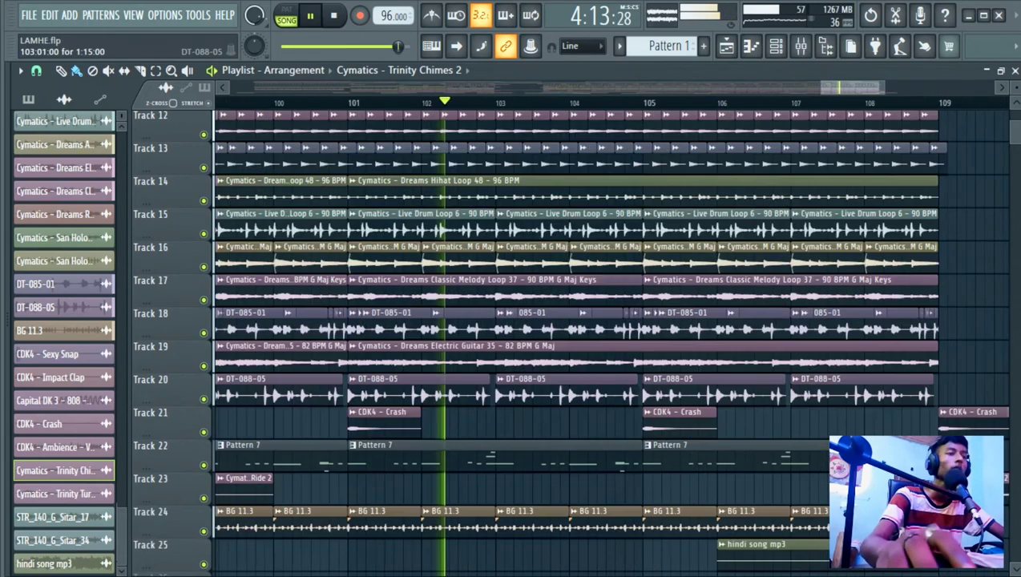
scroll(490, 384, "up", 4)
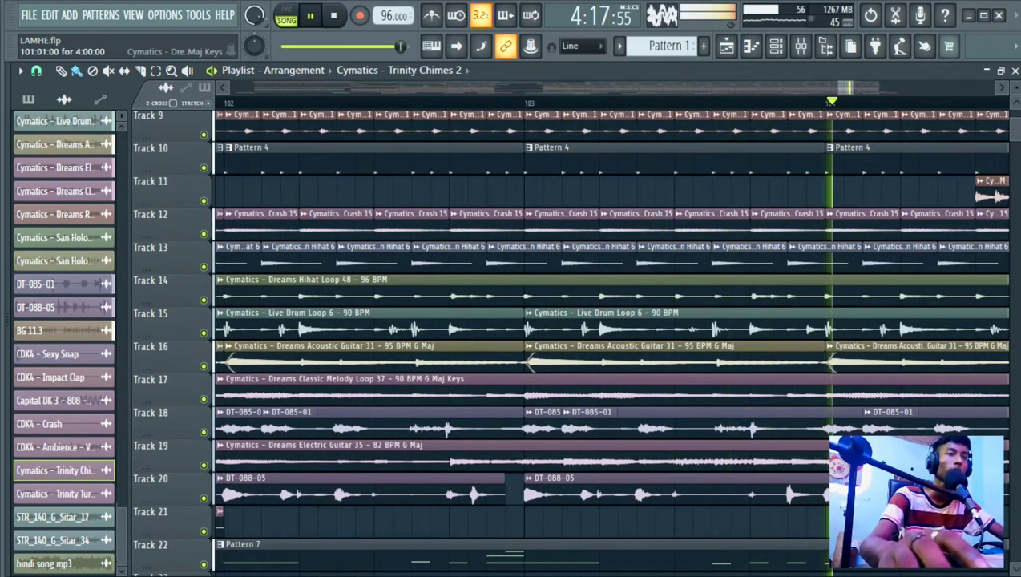
Listen to the passage across bars 104 and 105, examining the overlapping vocal clips on Tracks 1 and 2 and the layers down to Track 25
scroll(430, 392, "down", 4)
scroll(430, 393, "down", 3)
scroll(434, 393, "down", 4)
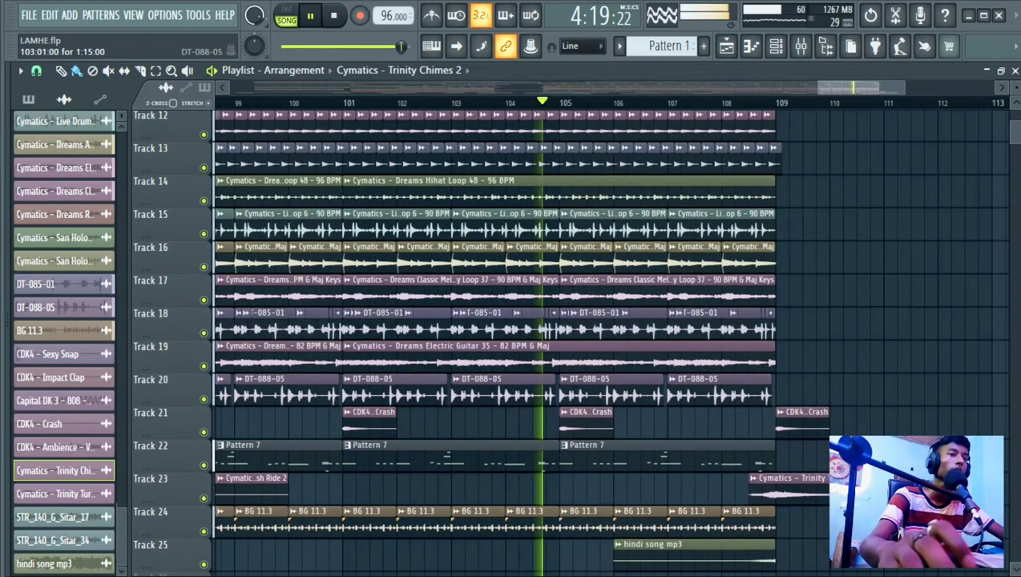
scroll(593, 392, "up", 3)
scroll(593, 344, "up", 6)
scroll(593, 345, "up", 4)
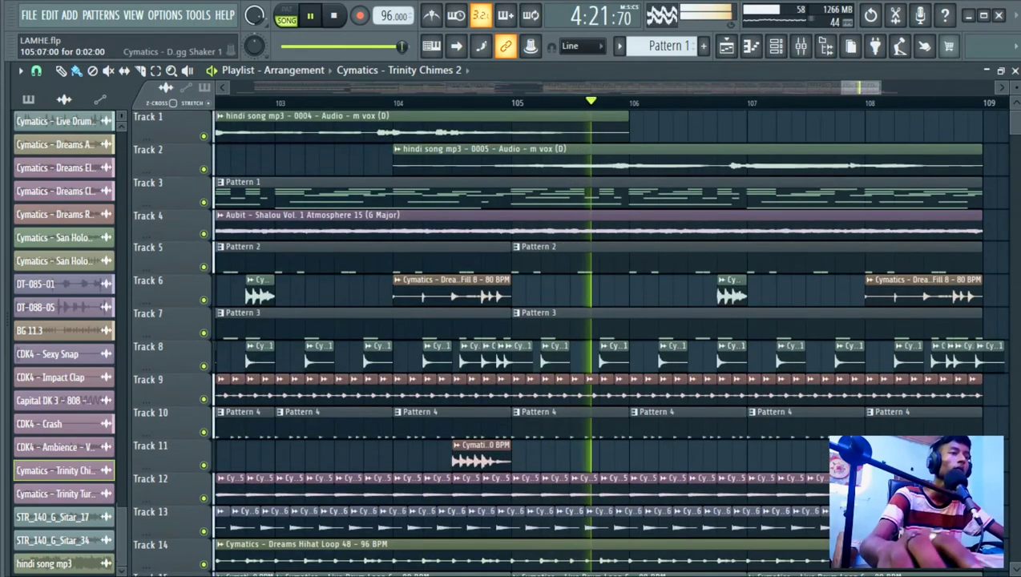
Listen to the final section up to bar 109, examining Tracks 1 to 25 where the clips end, and stop the playback
scroll(593, 345, "down", 5)
scroll(592, 344, "down", 4)
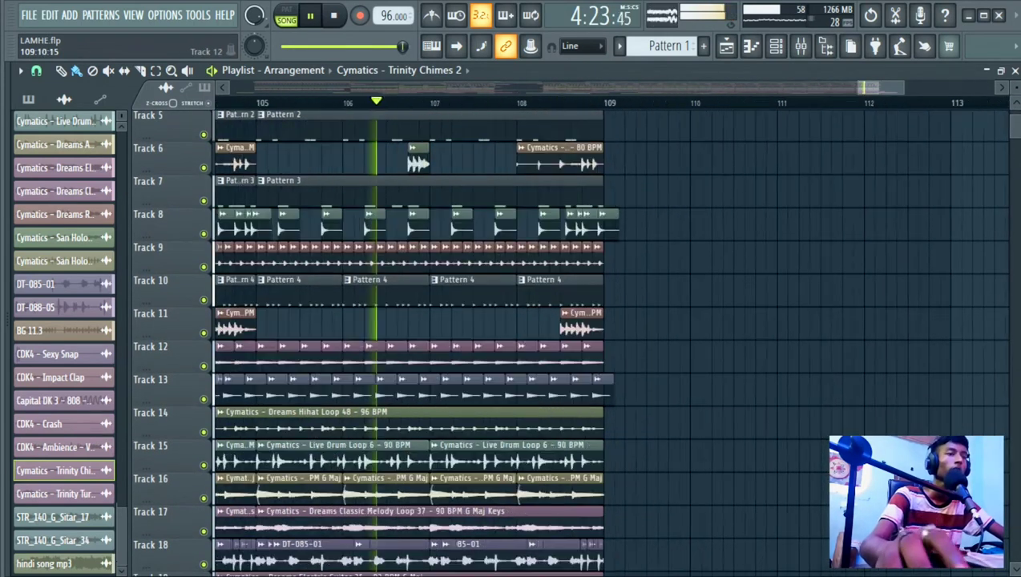
scroll(593, 345, "up", 2)
scroll(593, 344, "down", 7)
scroll(593, 344, "down", 5)
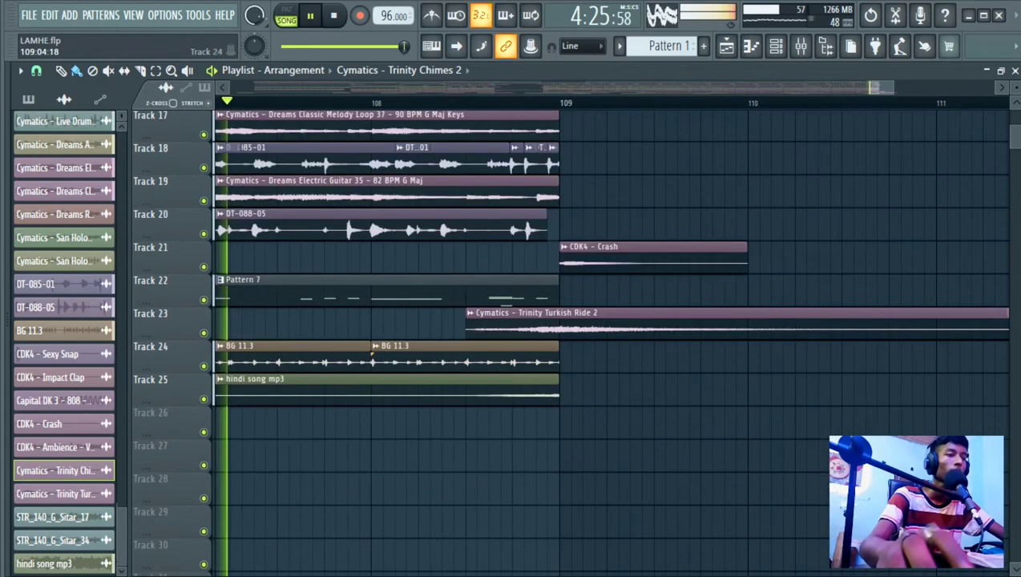
scroll(592, 345, "up", 7)
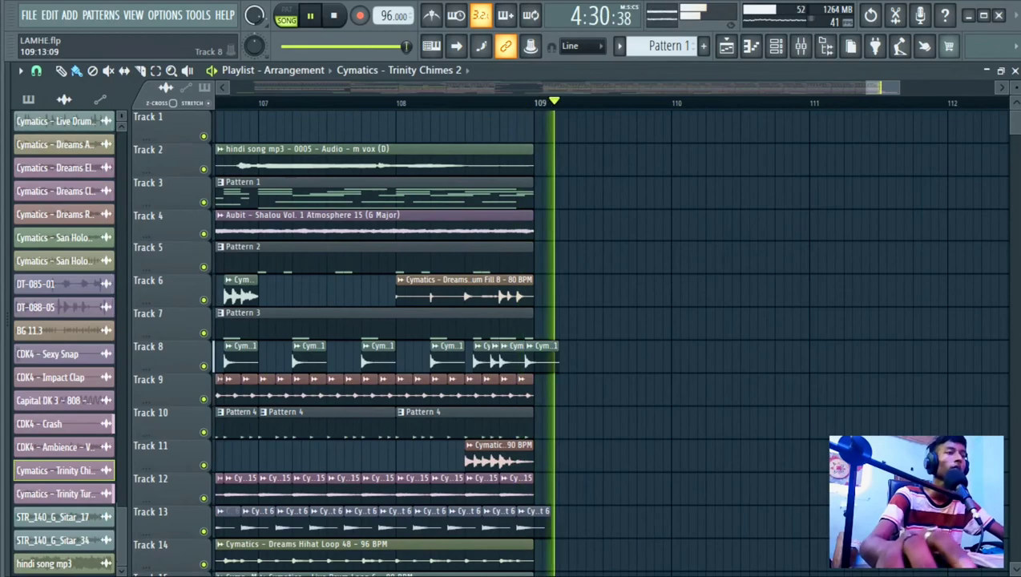
key("space")
Examine the complete arrangement from bar 1 to bar 109 across Tracks 1 to 25
scroll(817, 324, "down", 5)
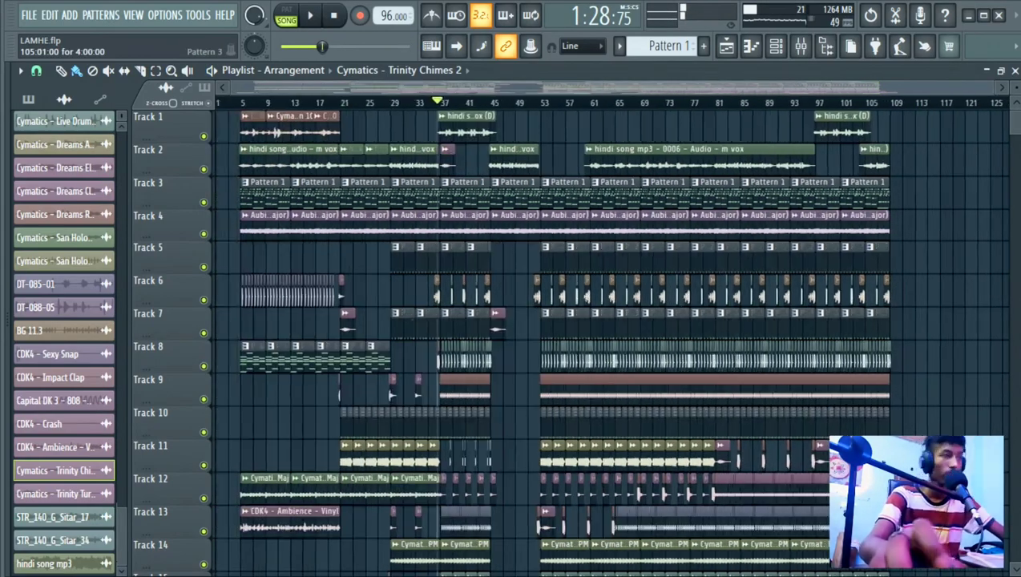
scroll(761, 320, "down", 10)
scroll(590, 336, "down", 5)
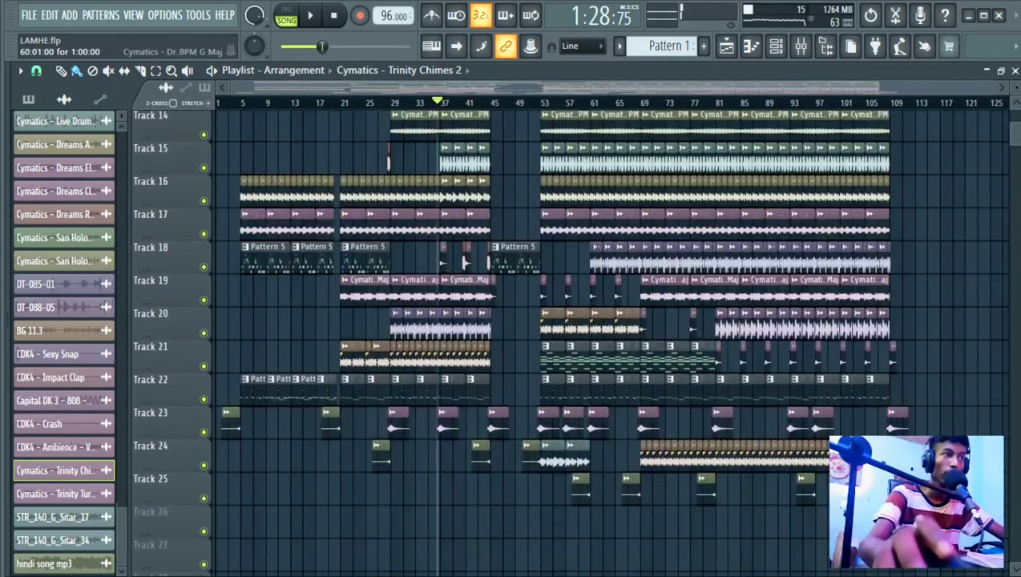
scroll(173, 389, "up", 4)
Set the playback position to bar 4 and examine the intro's layers on Tracks 1 to 23
scroll(236, 389, "up", 6)
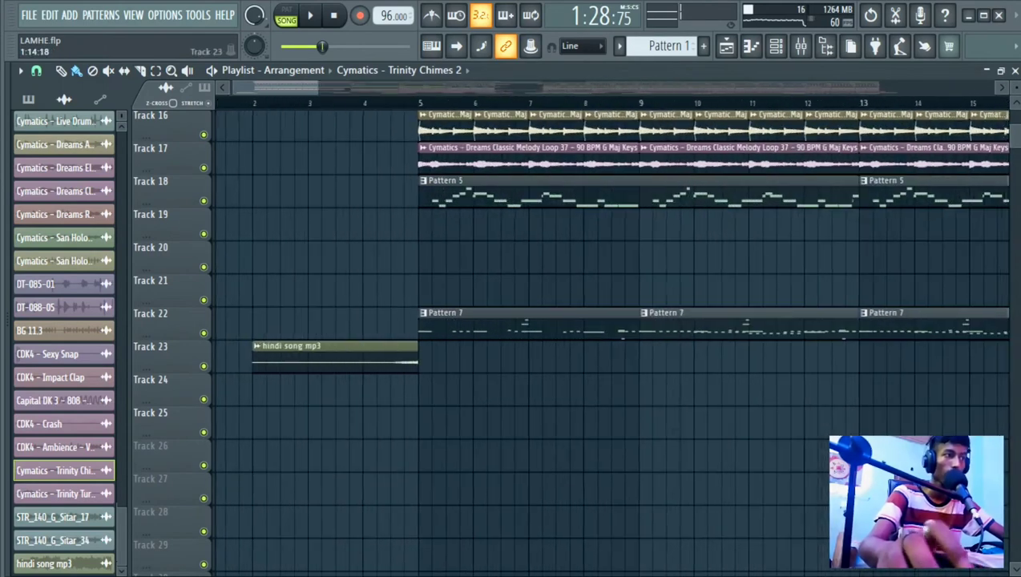
scroll(481, 377, "up", 4)
left_click(473, 103)
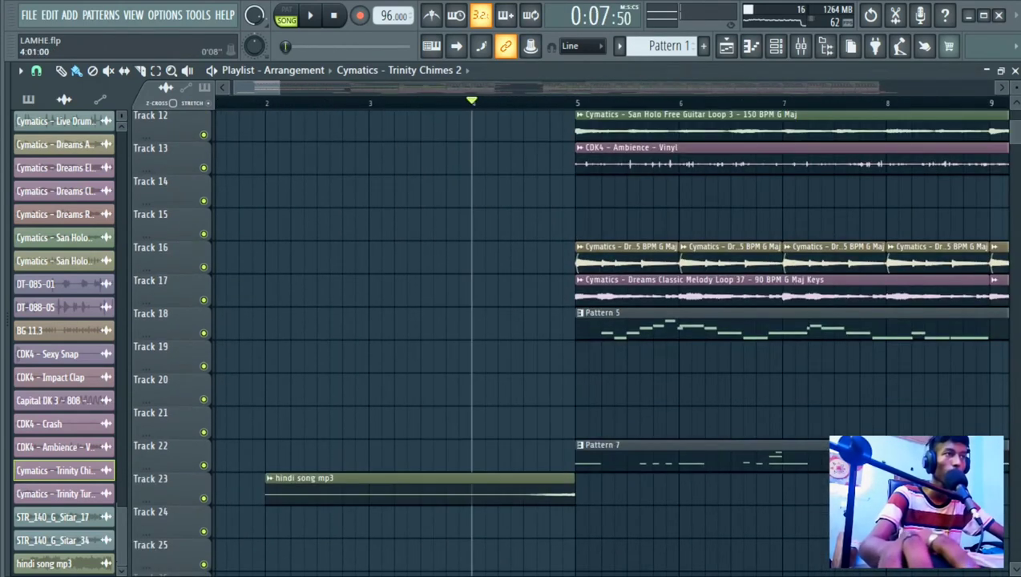
scroll(521, 165, "up", 11)
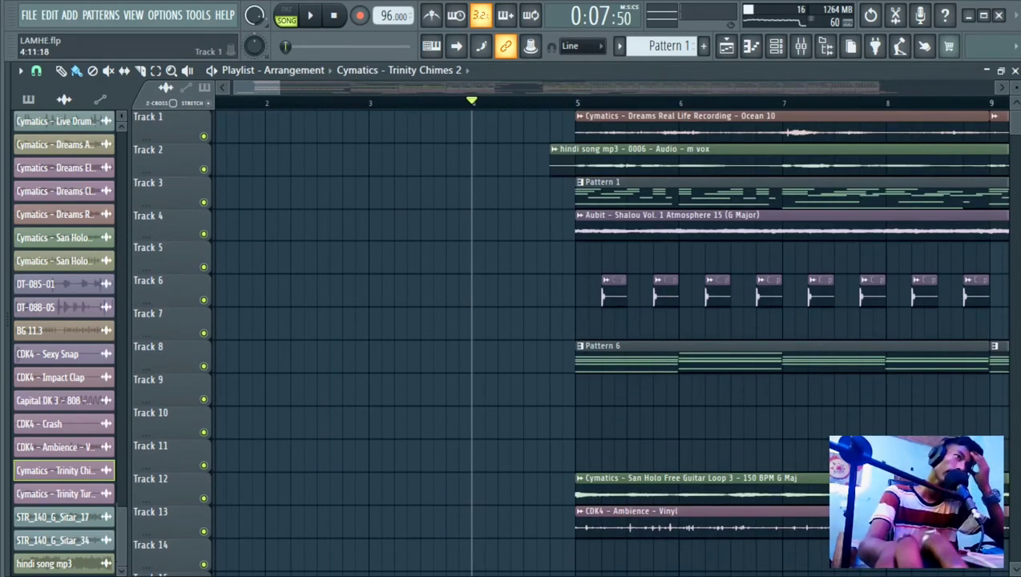
scroll(240, 321, "down", 4)
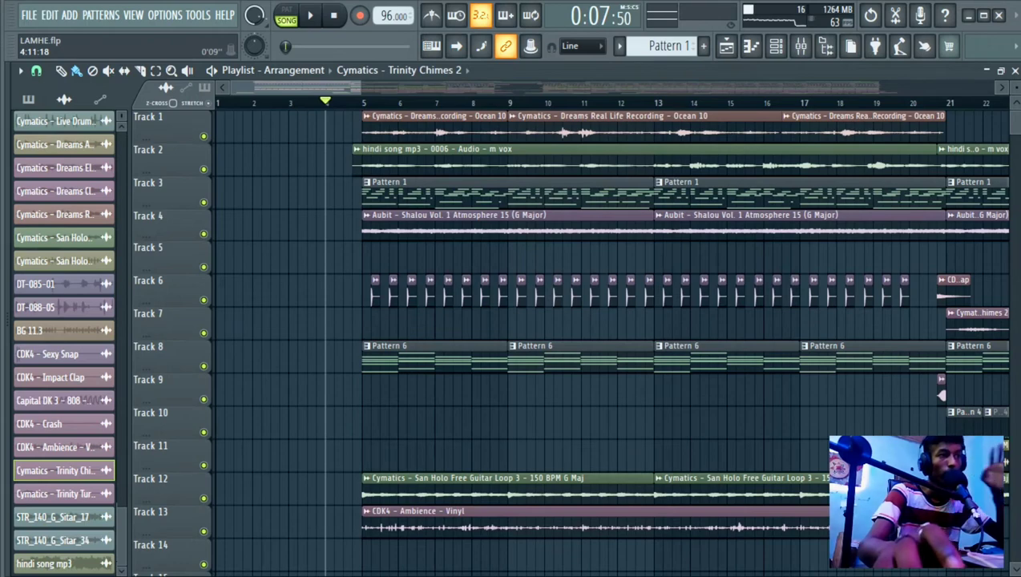
scroll(316, 320, "up", 1)
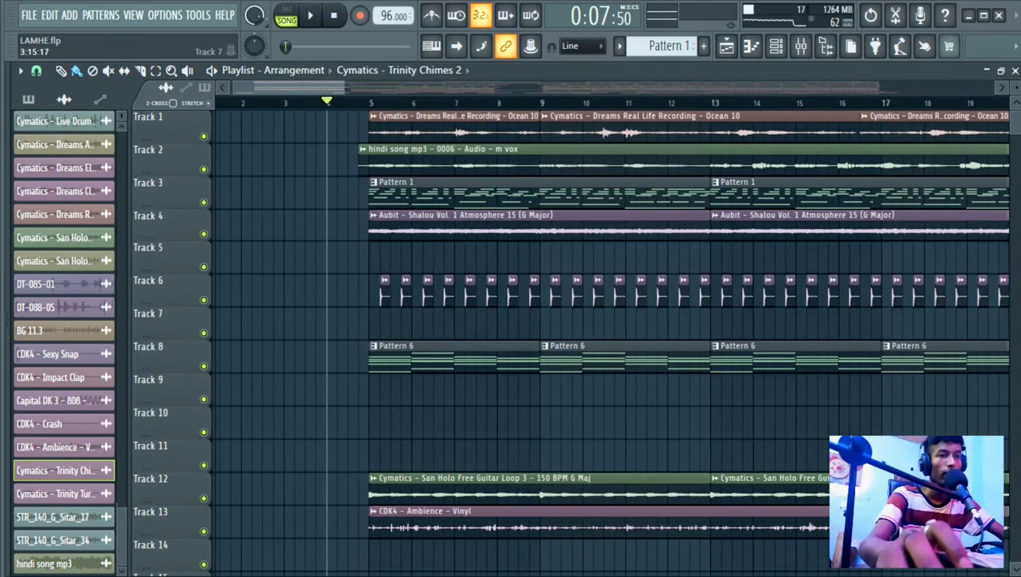
Solo Track 24 and play its STR_140_G_Sitar_17 clip from bar 53
scroll(329, 319, "down", 6)
scroll(367, 304, "down", 8)
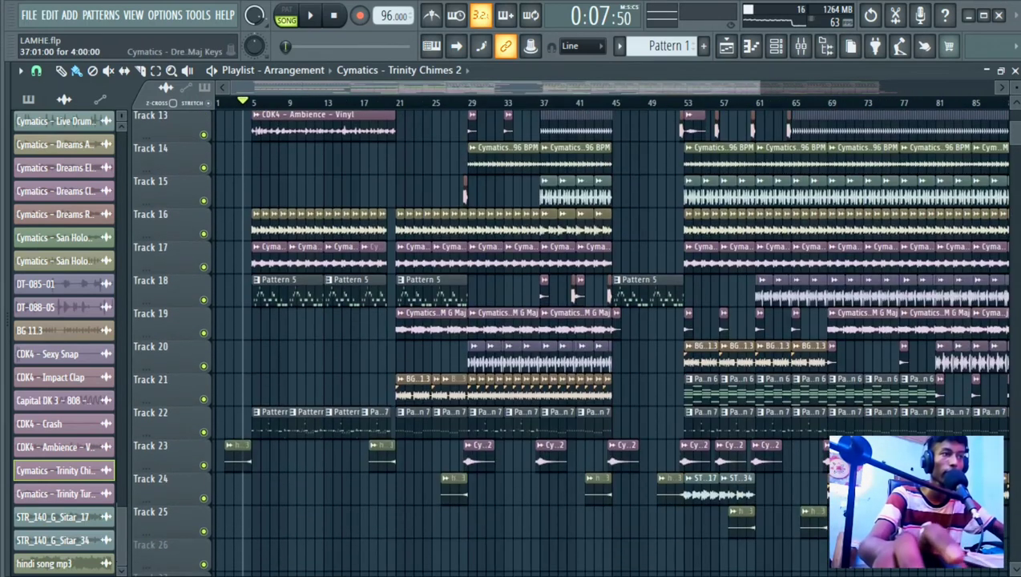
scroll(653, 345, "down", 4)
scroll(696, 349, "up", 7)
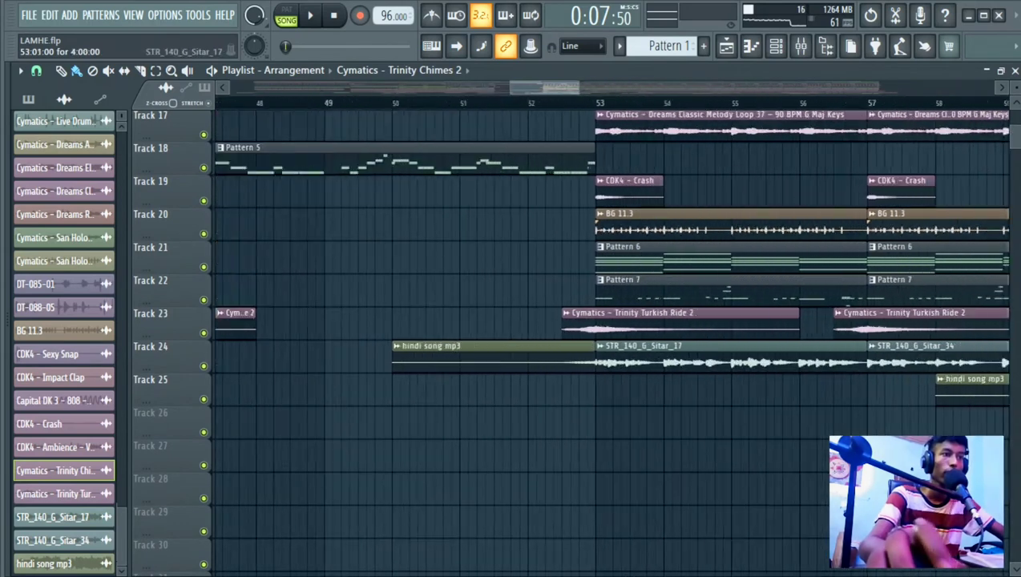
scroll(705, 344, "up", 3)
right_click(203, 366)
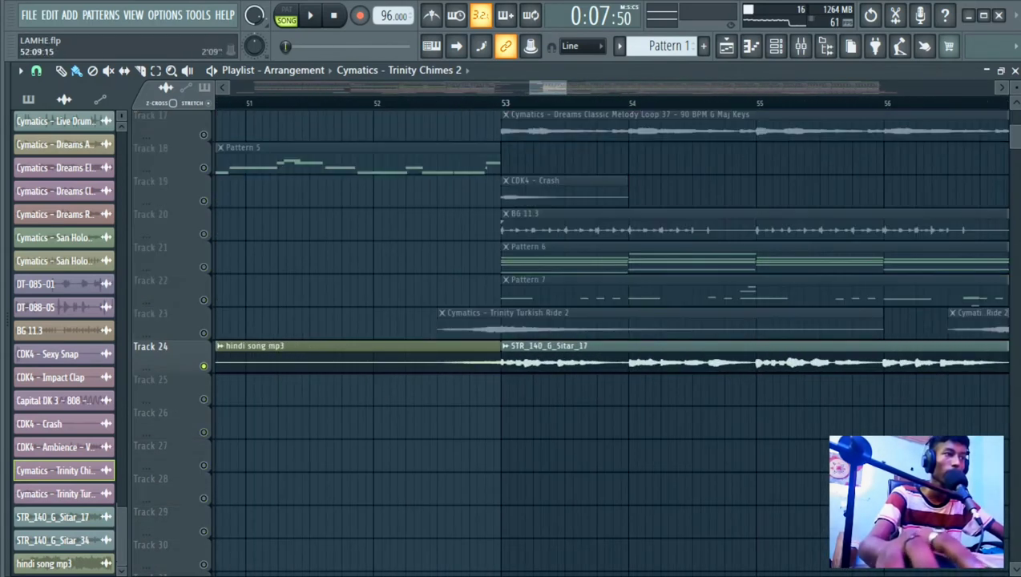
left_click(504, 103)
key("space")
scroll(416, 387, "down", 5)
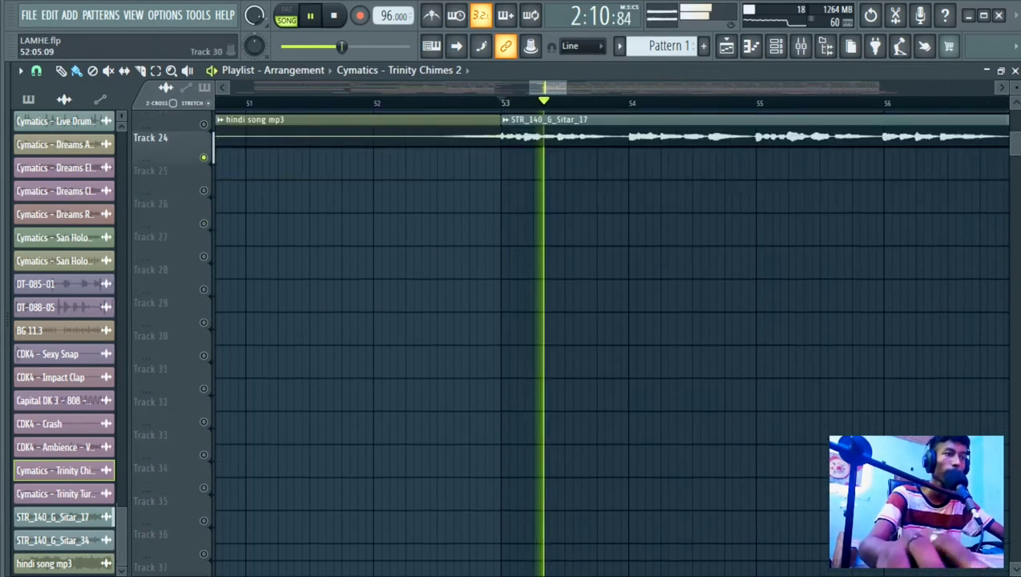
Listen to Track 24's soloed sitar clips from bar 53 to bar 58 while examining the rest of the arrangement
scroll(416, 387, "up", 1)
scroll(570, 344, "up", 7)
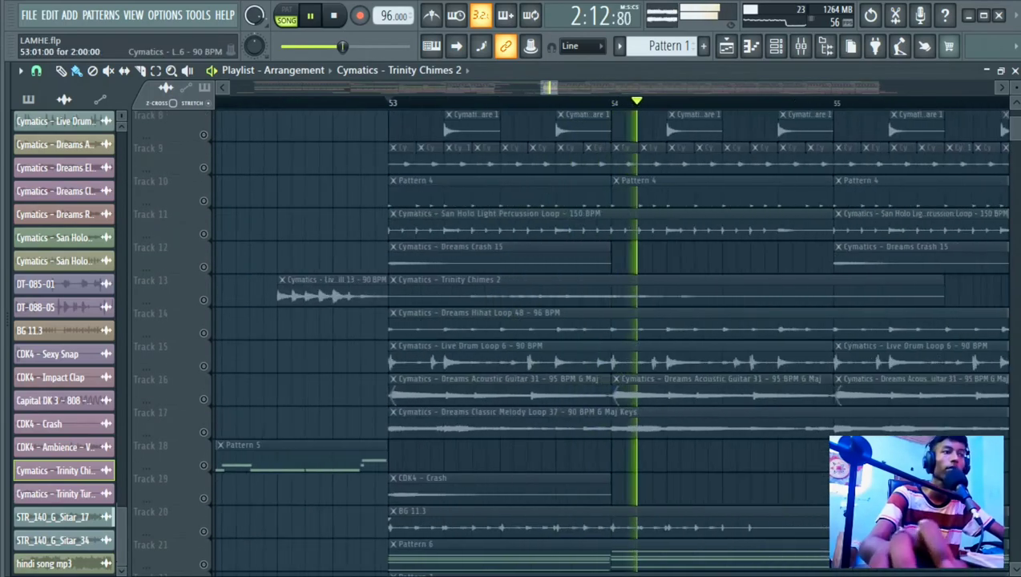
scroll(609, 344, "up", 4)
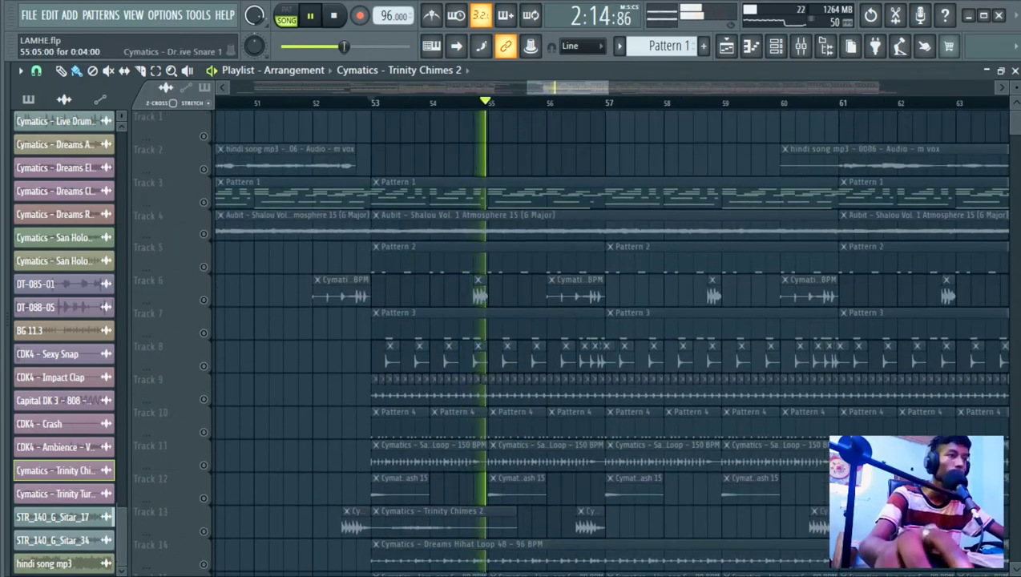
scroll(526, 359, "down", 7)
scroll(625, 337, "down", 5)
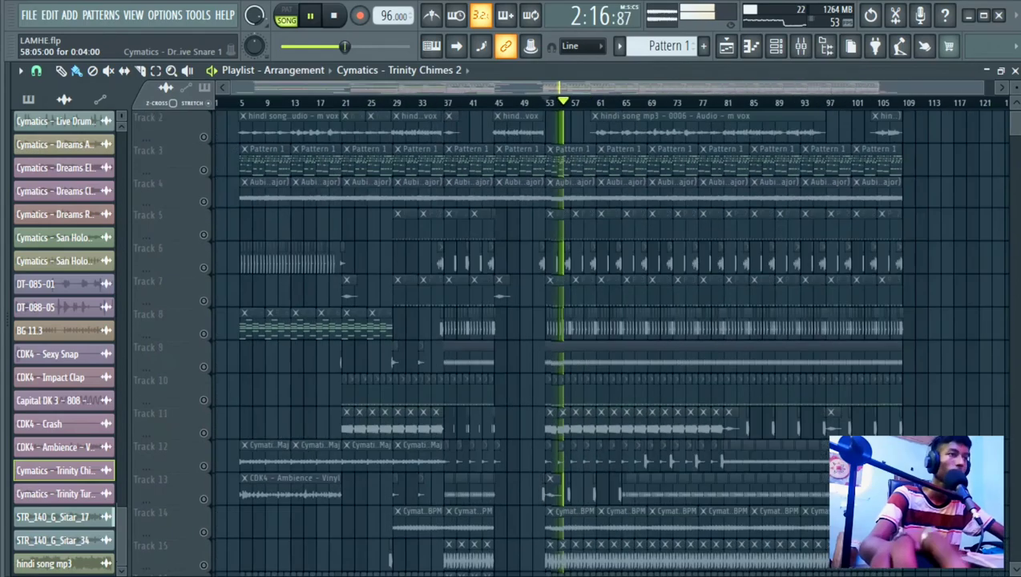
scroll(570, 337, "up", 5)
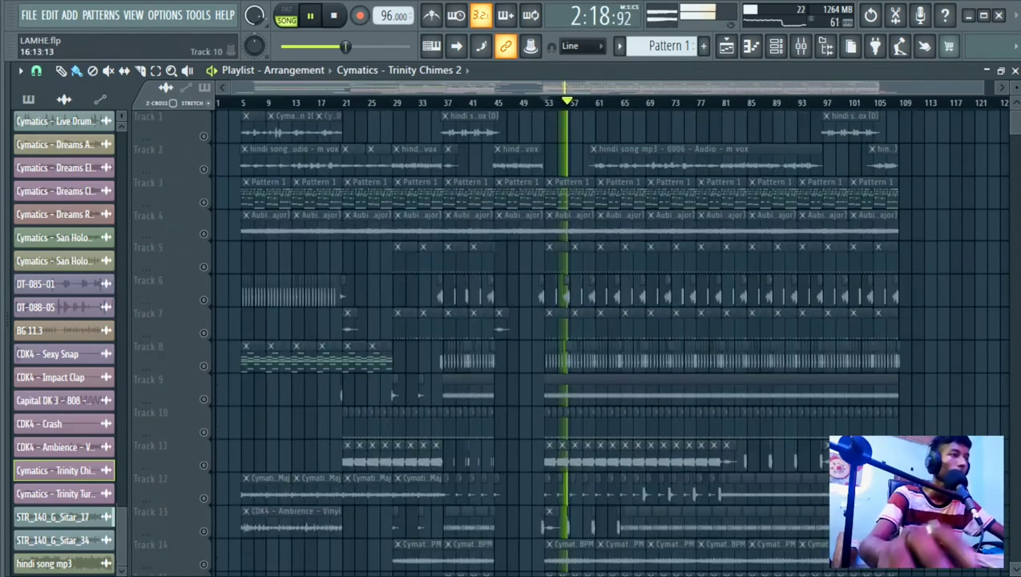
scroll(229, 421, "up", 7)
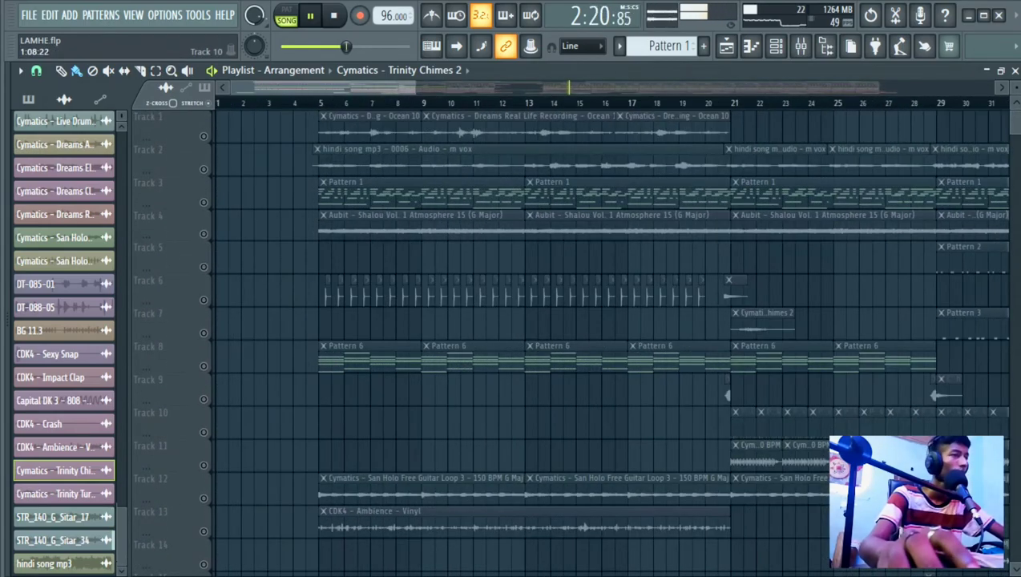
scroll(243, 421, "down", 1)
scroll(243, 421, "down", 6)
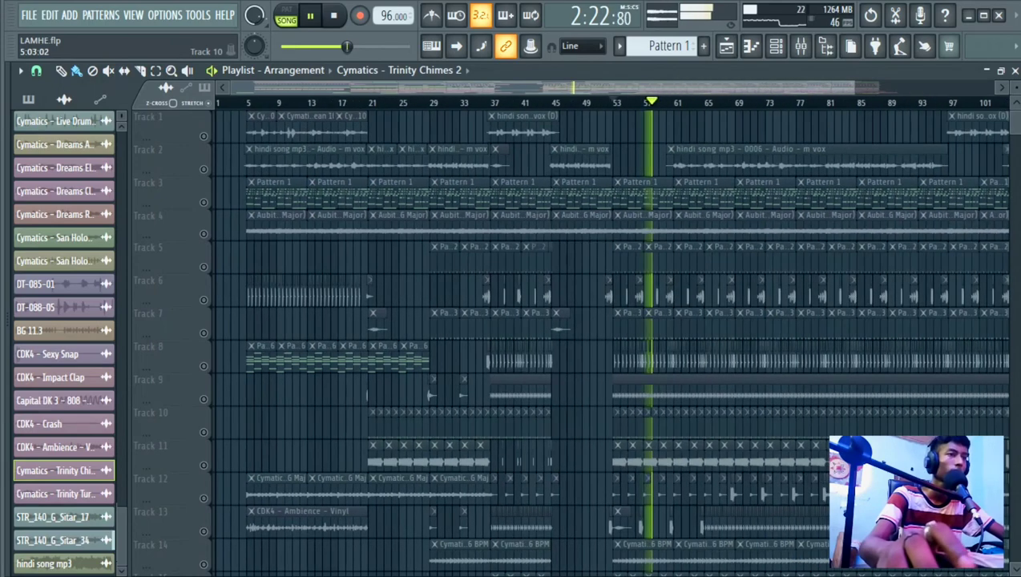
scroll(243, 421, "down", 1)
scroll(561, 336, "down", 5)
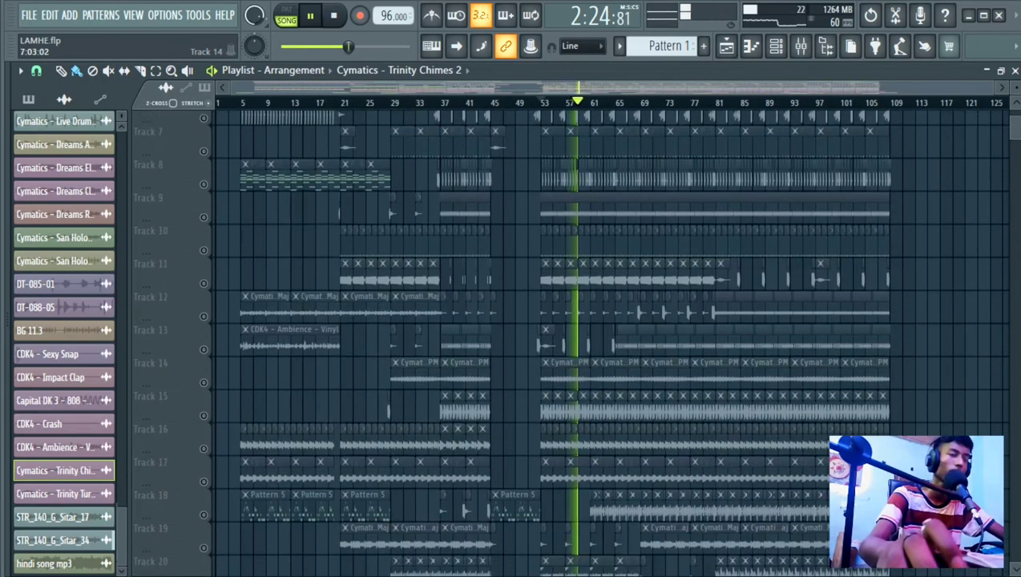
Stop playback and cancel the solo so that every playlist track is unmuted
scroll(561, 337, "up", 5)
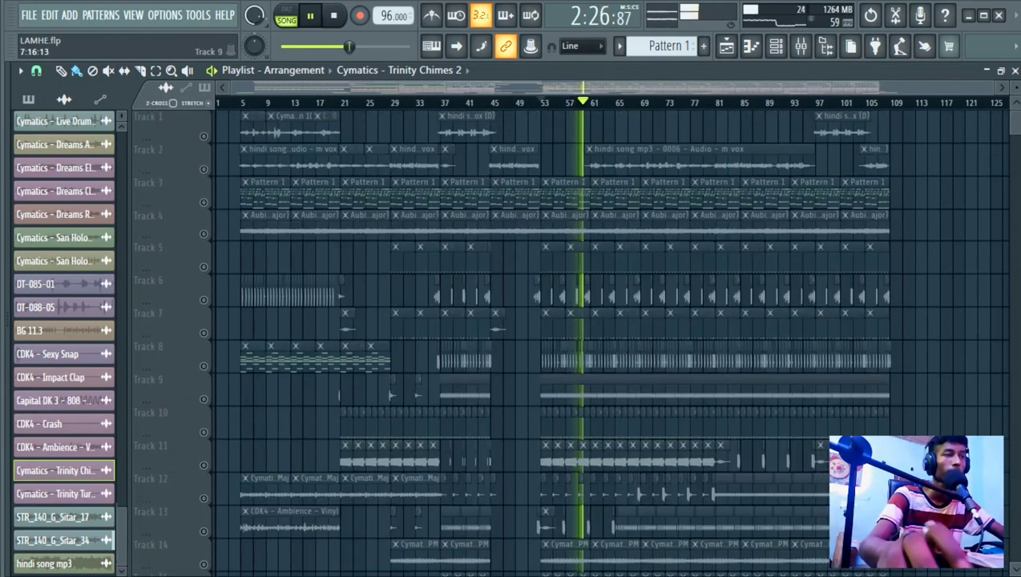
key("space")
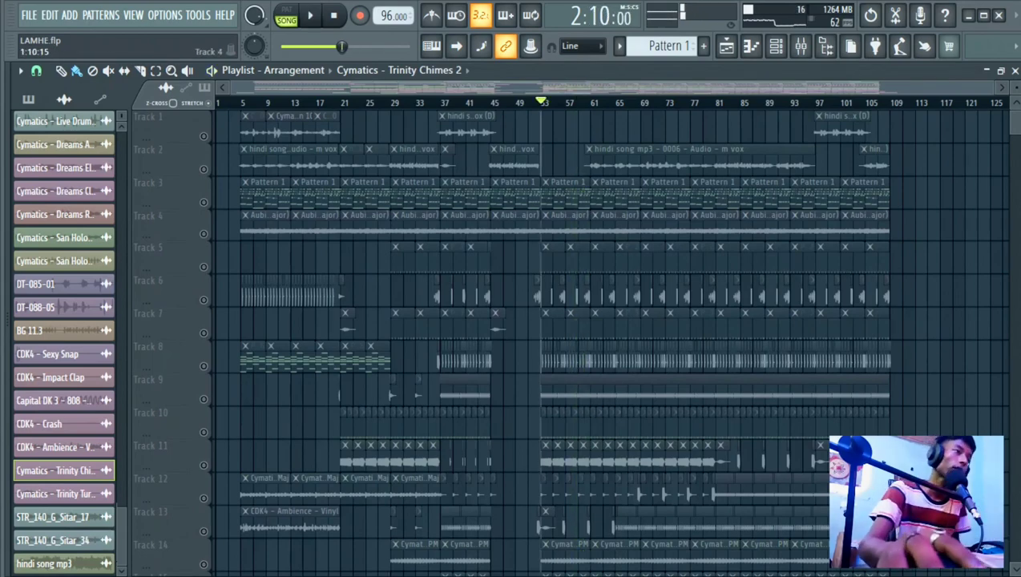
right_click(204, 299)
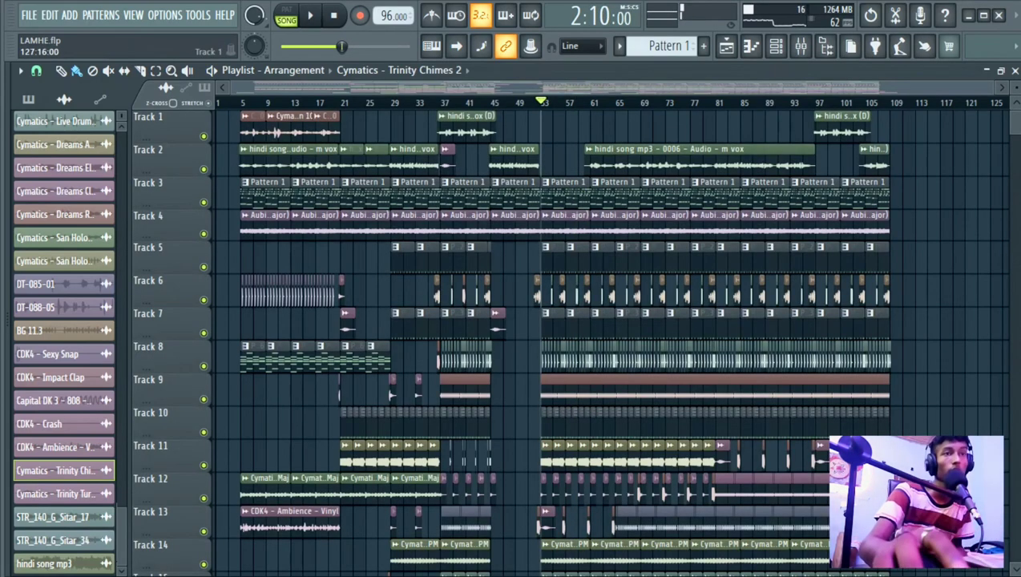
Set the playback position to bar 5 and examine the intro's clips across Tracks 1 to 24
scroll(545, 320, "down", 2)
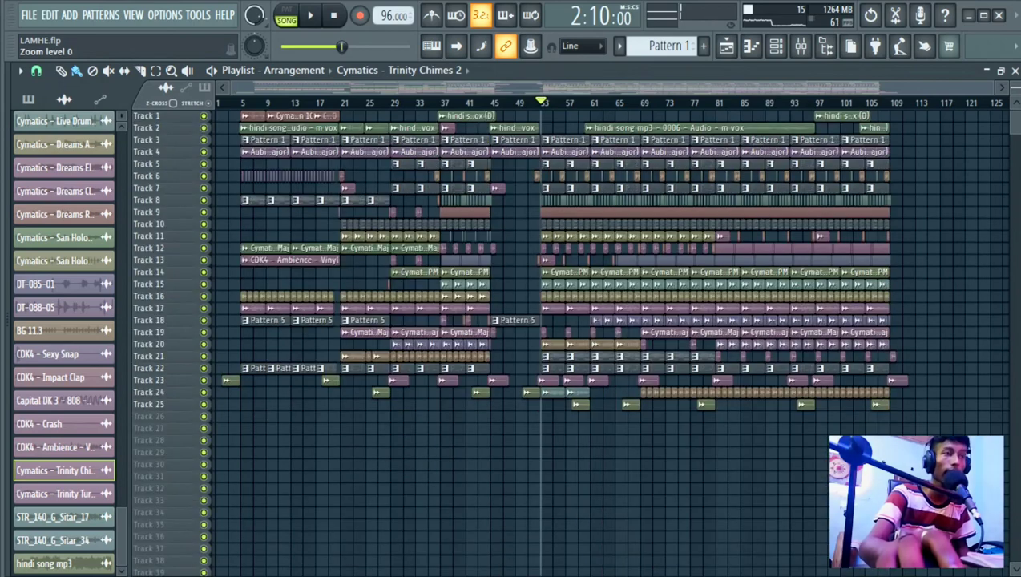
key("Home")
left_click(235, 102)
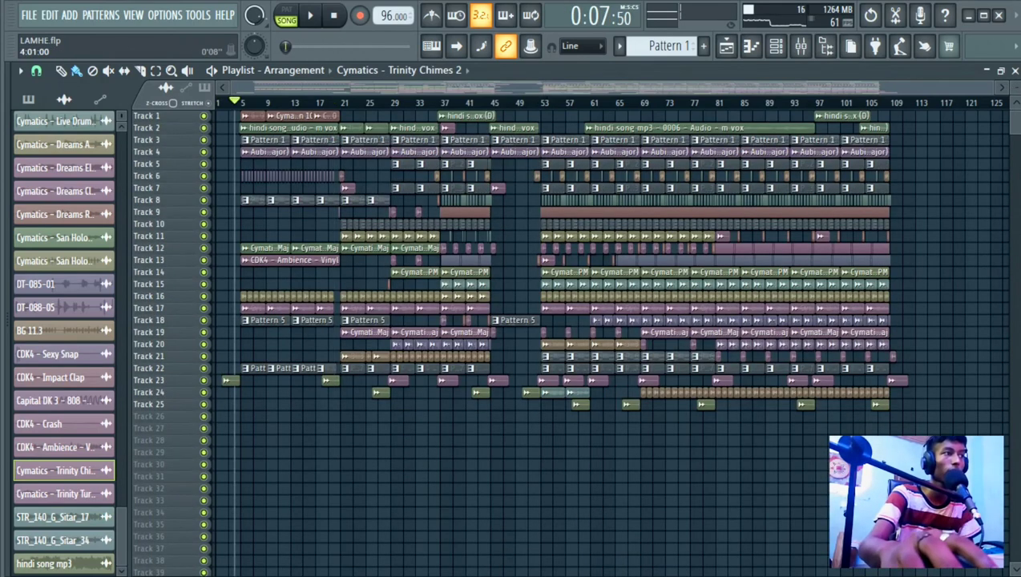
left_click(240, 101)
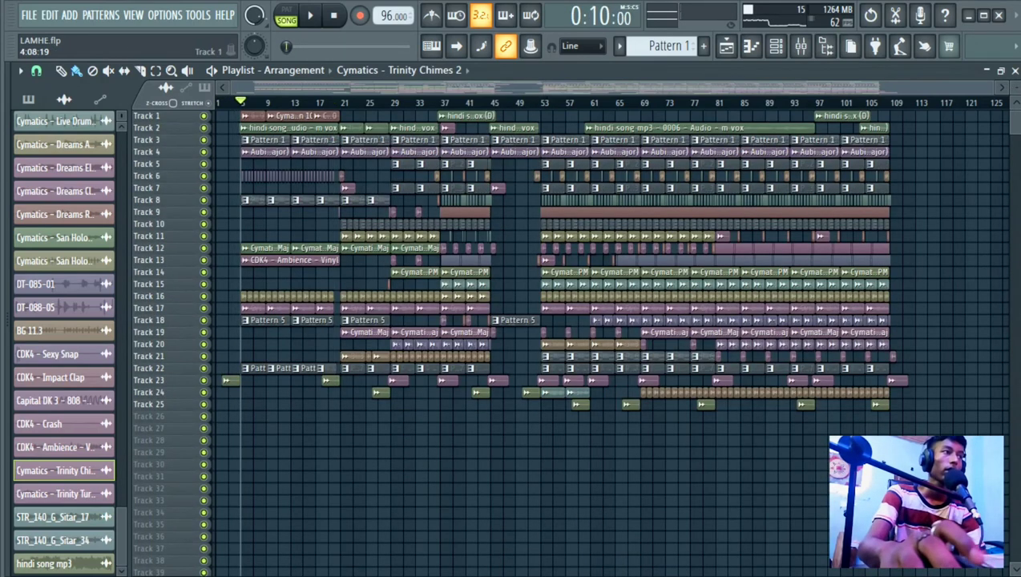
scroll(249, 168, "up", 3)
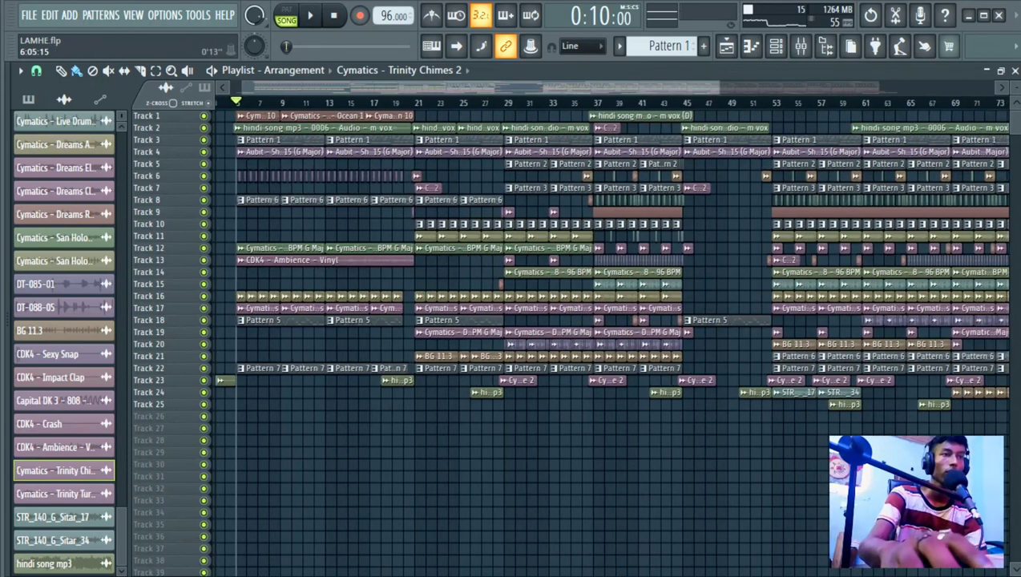
scroll(249, 168, "down", 2)
scroll(249, 168, "down", 3)
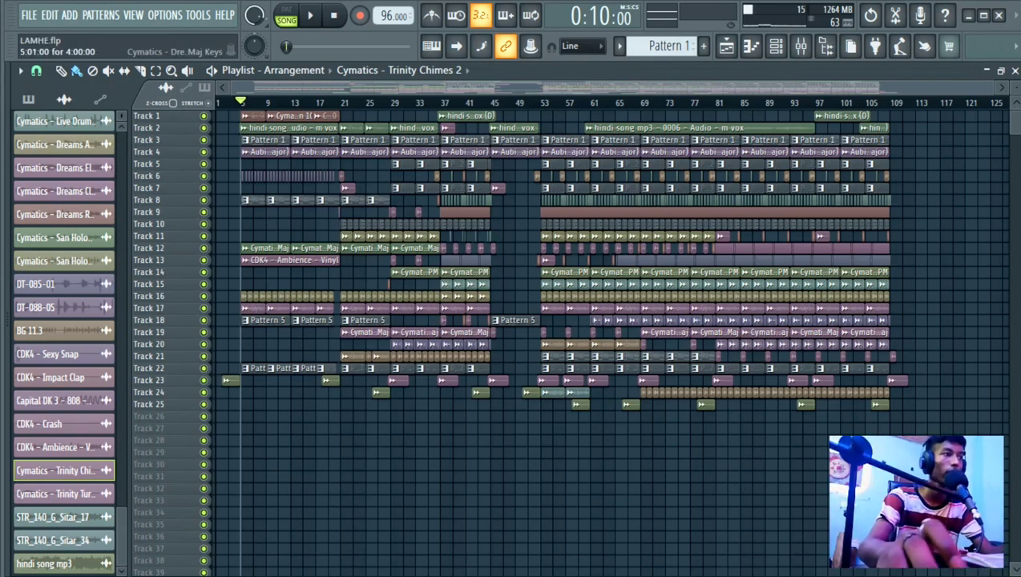
scroll(244, 259, "up", 5)
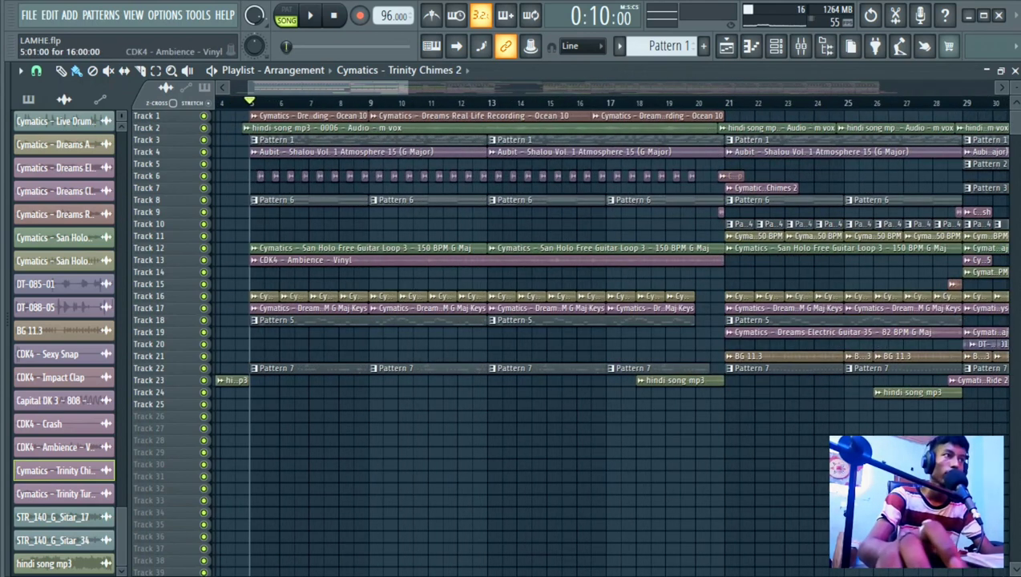